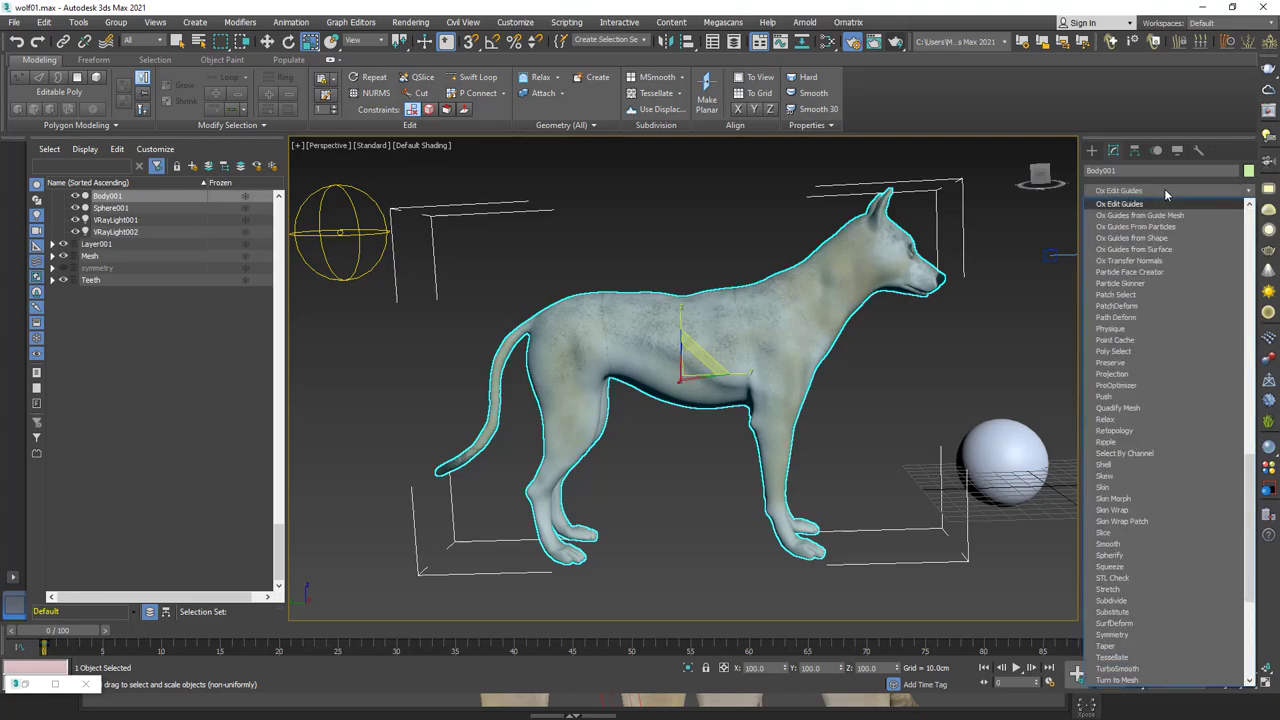
- Add Ox Guides from Surface to the wolf's body and lower the guide length
{"action": "left_click", "coordinate": [1150, 249]}
{"action": "middle_click_drag", "start_coordinate": [900, 460], "coordinate": [870, 455], "text": "alt"}
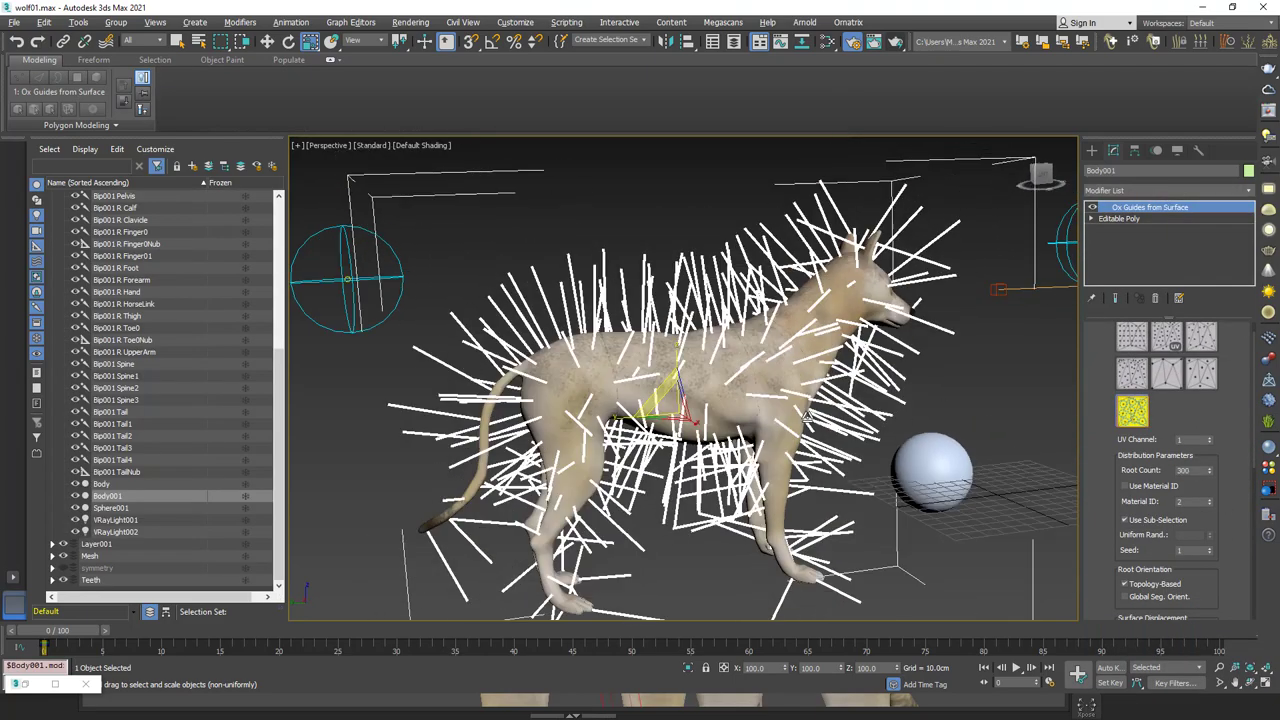
{"action": "scroll", "coordinate": [1210, 512], "scroll_direction": "down", "scroll_amount": 5}
{"action": "left_click_drag", "start_coordinate": [1210, 512], "coordinate": [1210, 540]}
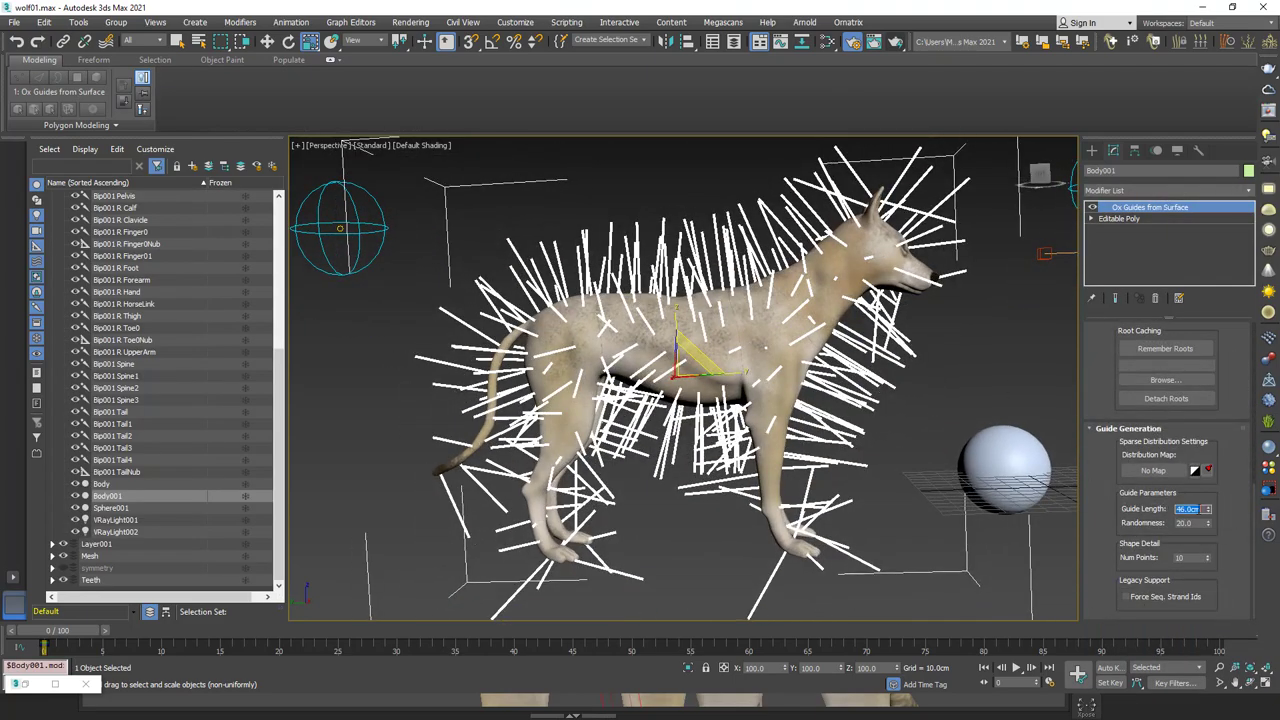
{"action": "middle_click_drag", "start_coordinate": [1028, 540], "coordinate": [990, 535], "text": "alt"}
- Add an Ox Surface Comb to the guides with Min. Bend set to 0.02
{"action": "left_click", "coordinate": [1203, 189]}
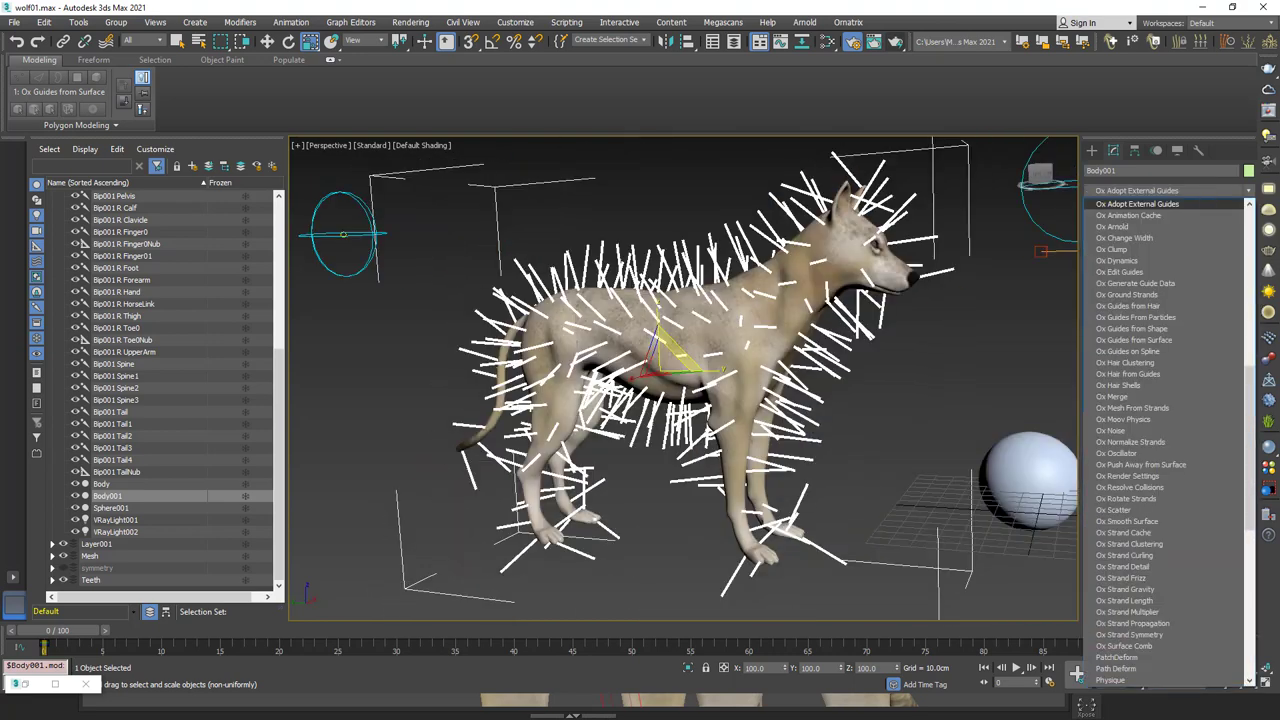
{"action": "left_click", "coordinate": [1203, 189]}
{"action": "left_click", "coordinate": [1203, 189]}
{"action": "scroll", "coordinate": [1143, 500], "scroll_direction": "down", "scroll_amount": 5}
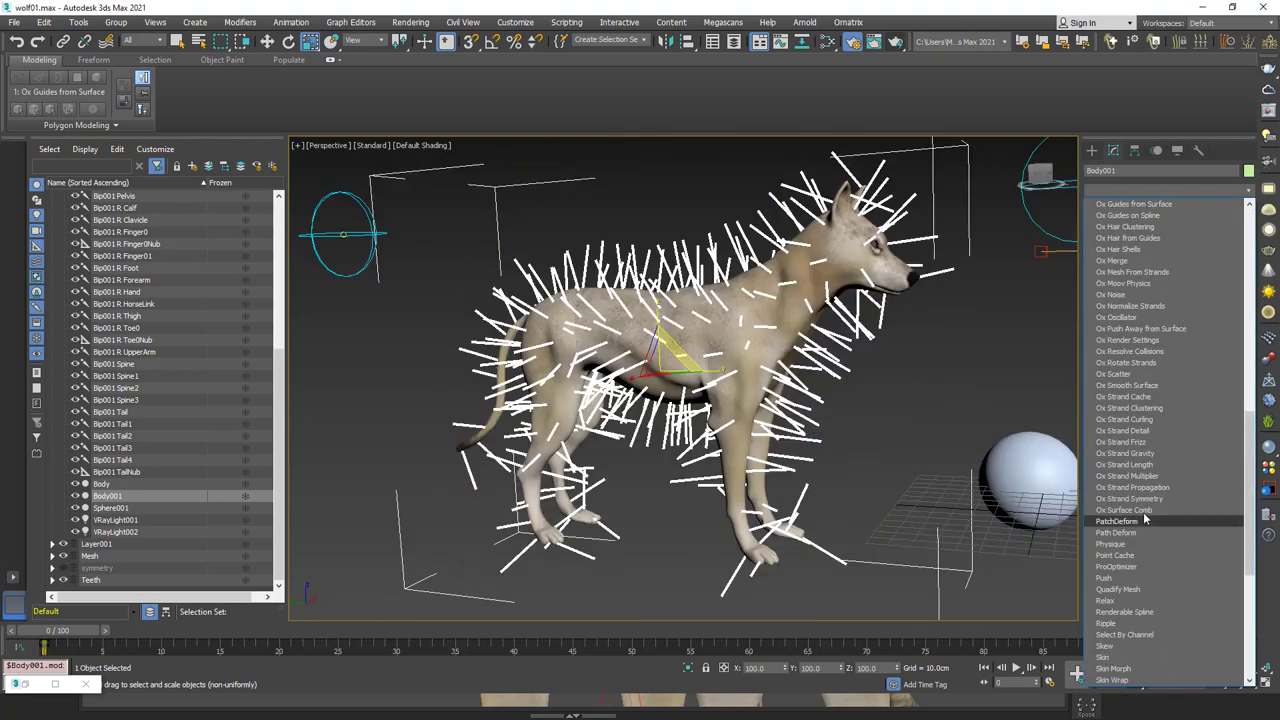
{"action": "left_click", "coordinate": [1143, 512]}
{"action": "left_click_drag", "start_coordinate": [1205, 532], "coordinate": [1205, 522]}
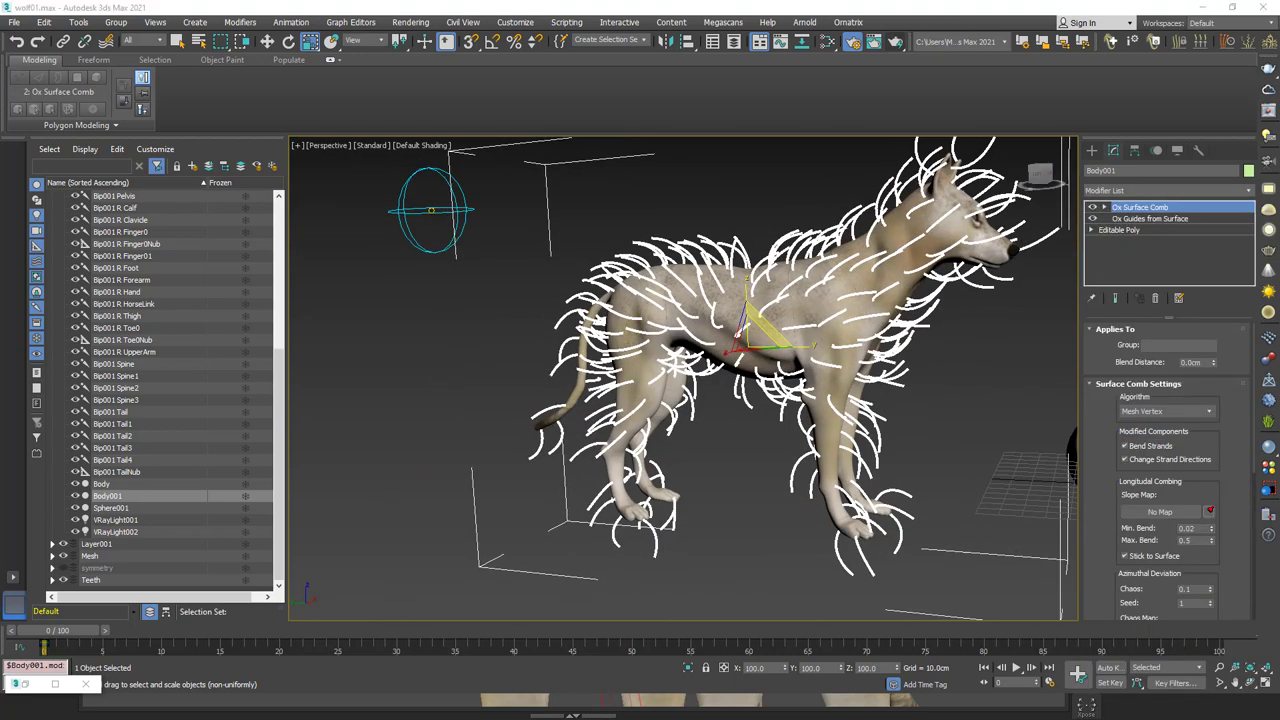
- Draw directional comb sinks along the wolf's flank, legs and tail tip
{"action": "middle_click_drag", "start_coordinate": [680, 380], "coordinate": [700, 380], "text": "alt"}
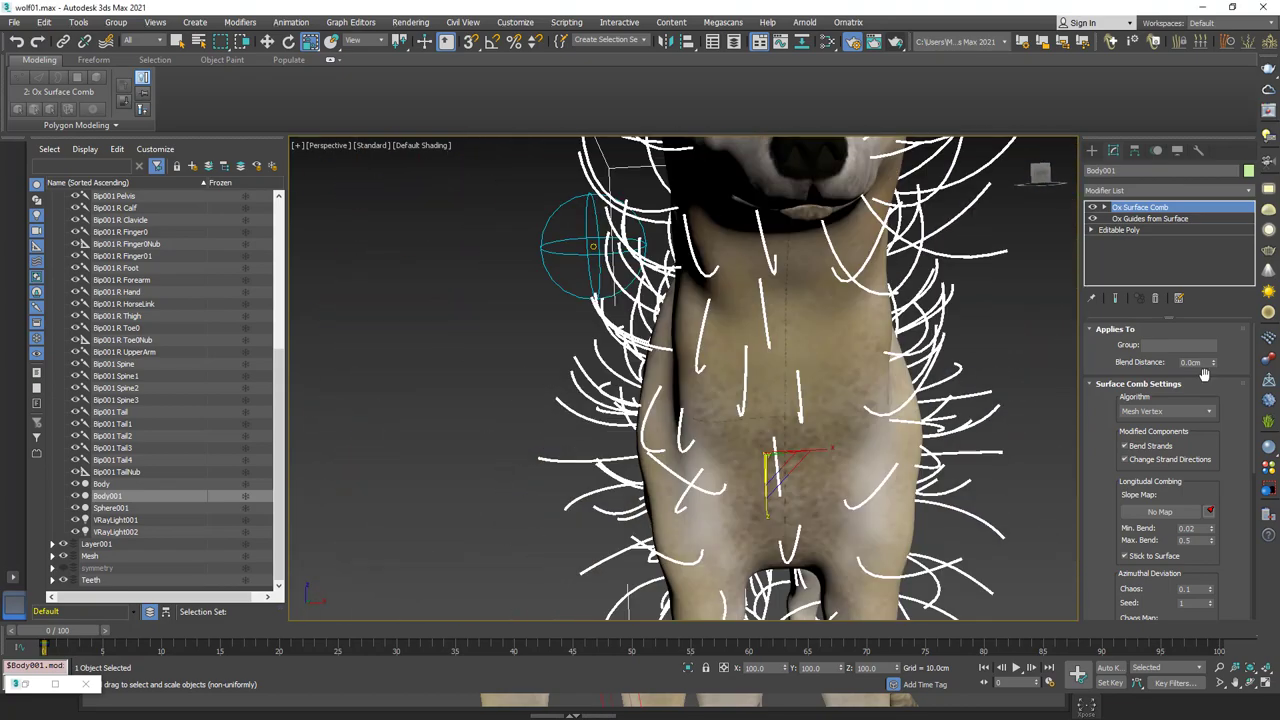
{"action": "left_click", "coordinate": [1140, 360]}
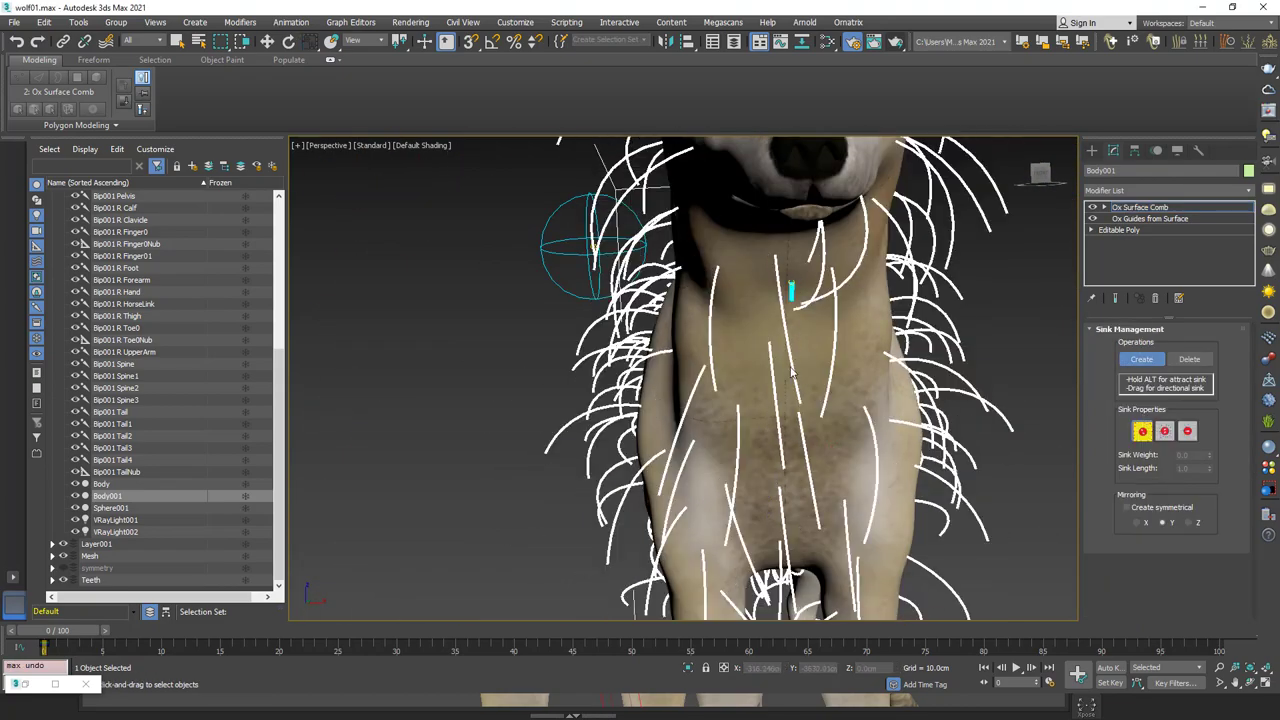
{"action": "scroll", "coordinate": [788, 293], "scroll_direction": "down", "scroll_amount": 3}
{"action": "mouse_move", "coordinate": [788, 293]}
{"action": "middle_mouse_down", "text": "alt"}
{"action": "mouse_move", "coordinate": [768, 358]}
{"action": "mouse_move", "coordinate": [835, 315]}
{"action": "middle_mouse_up", "text": "alt"}
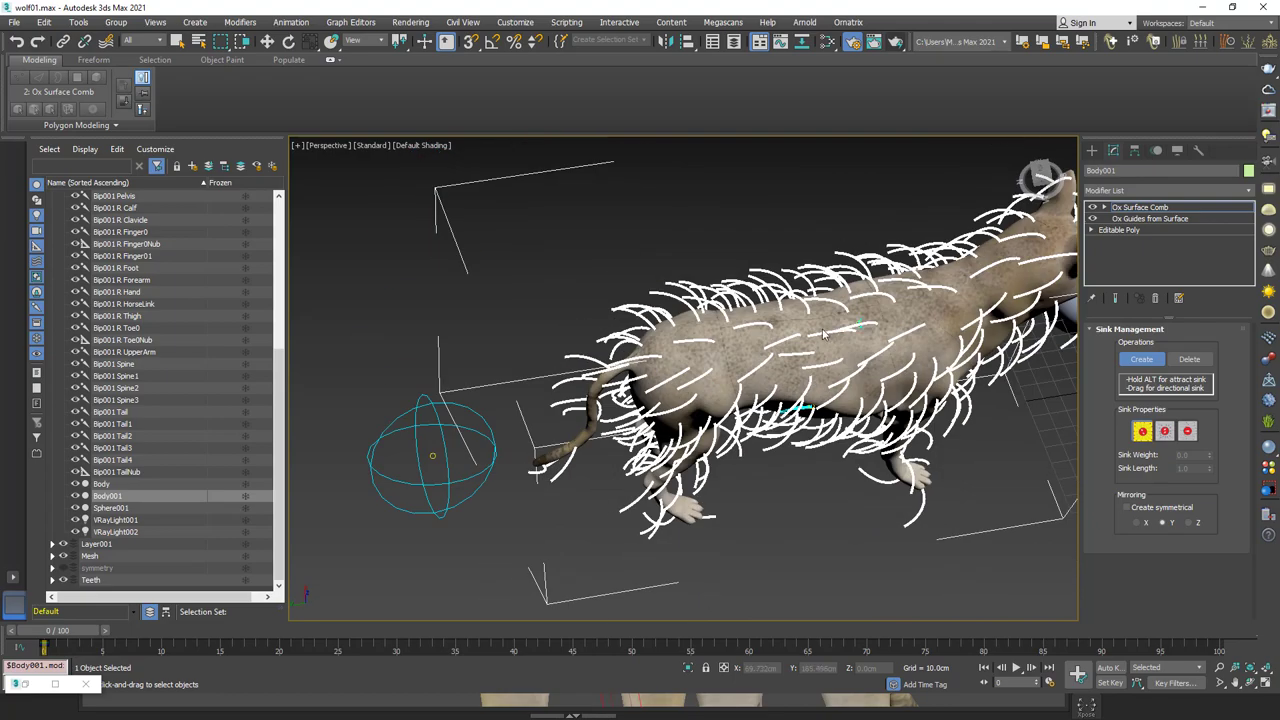
{"action": "left_click_drag", "start_coordinate": [839, 312], "coordinate": [869, 340]}
{"action": "left_click_drag", "start_coordinate": [920, 306], "coordinate": [935, 340]}
{"action": "middle_click_drag", "start_coordinate": [935, 340], "coordinate": [950, 335], "text": "alt"}
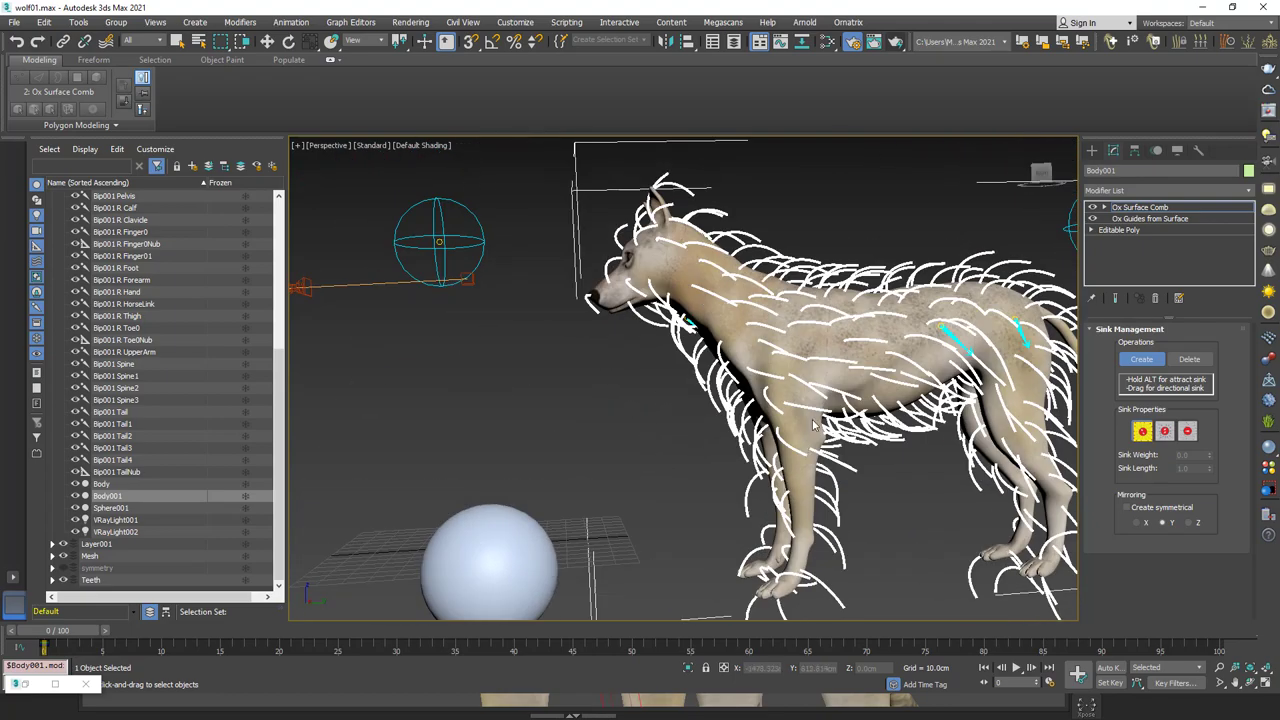
{"action": "left_click_drag", "start_coordinate": [810, 440], "coordinate": [830, 475]}
{"action": "mouse_move", "coordinate": [1020, 460]}
{"action": "middle_mouse_down", "text": "alt"}
{"action": "mouse_move", "coordinate": [1061, 452]}
{"action": "mouse_move", "coordinate": [615, 480]}
{"action": "middle_mouse_up", "text": "alt"}
{"action": "left_click_drag", "start_coordinate": [615, 480], "coordinate": [595, 500]}
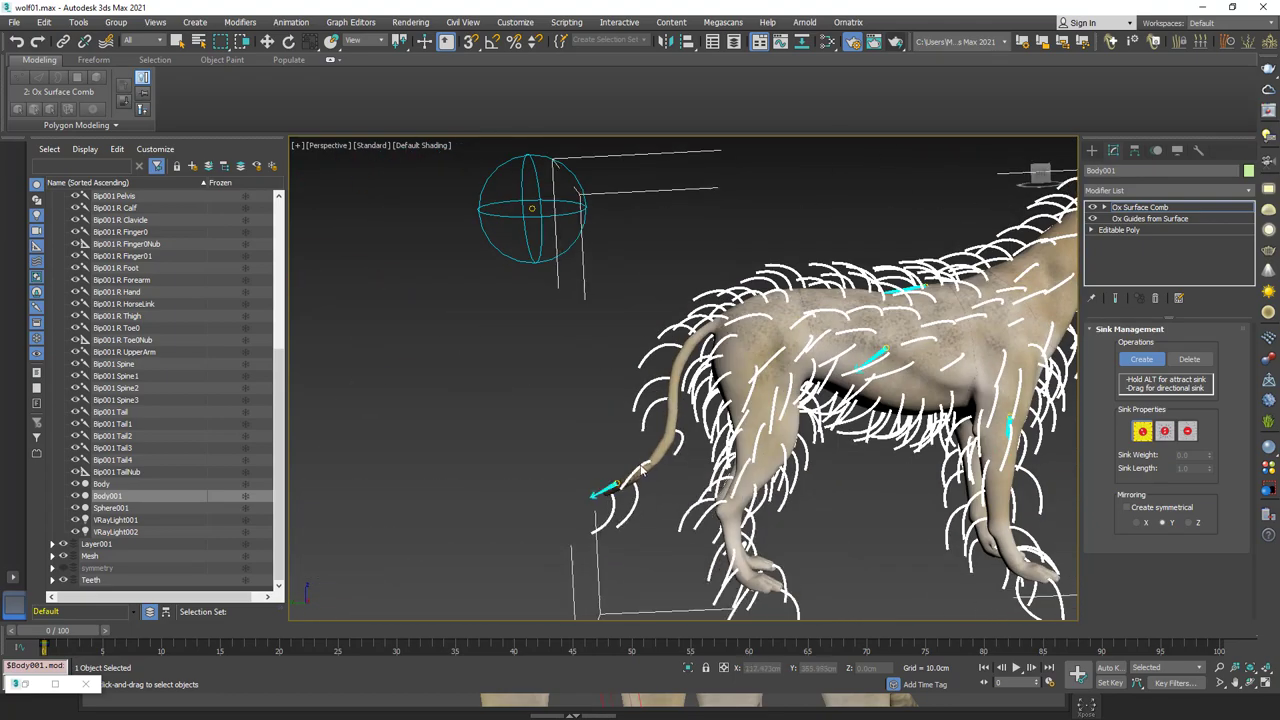
{"action": "mouse_move", "coordinate": [595, 500]}
{"action": "middle_mouse_down", "text": "alt"}
{"action": "mouse_move", "coordinate": [687, 456]}
{"action": "mouse_move", "coordinate": [520, 440]}
{"action": "middle_mouse_up", "text": "alt"}
- Raise the surface comb's bend and add Ox Edit Guides on top of it
{"action": "left_click", "coordinate": [1140, 207]}
{"action": "left_click_drag", "start_coordinate": [1212, 543], "coordinate": [1212, 538]}
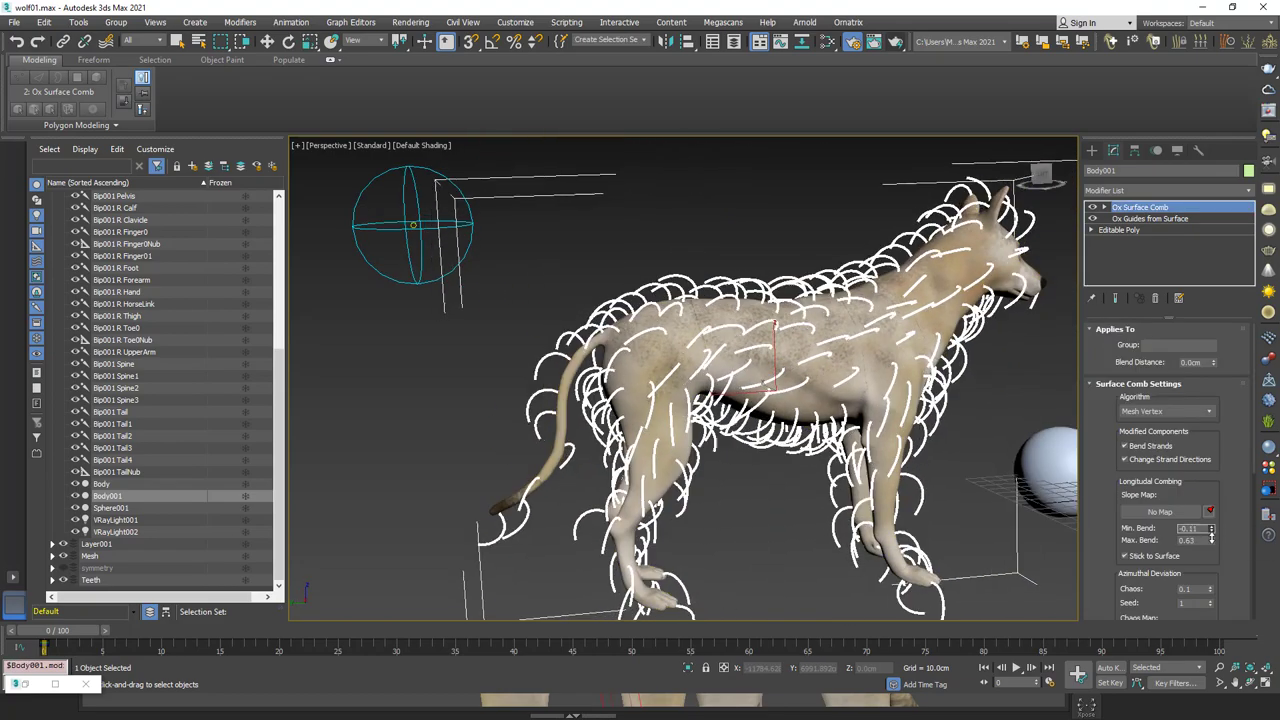
{"action": "middle_click_drag", "start_coordinate": [700, 420], "coordinate": [620, 420], "text": "alt"}
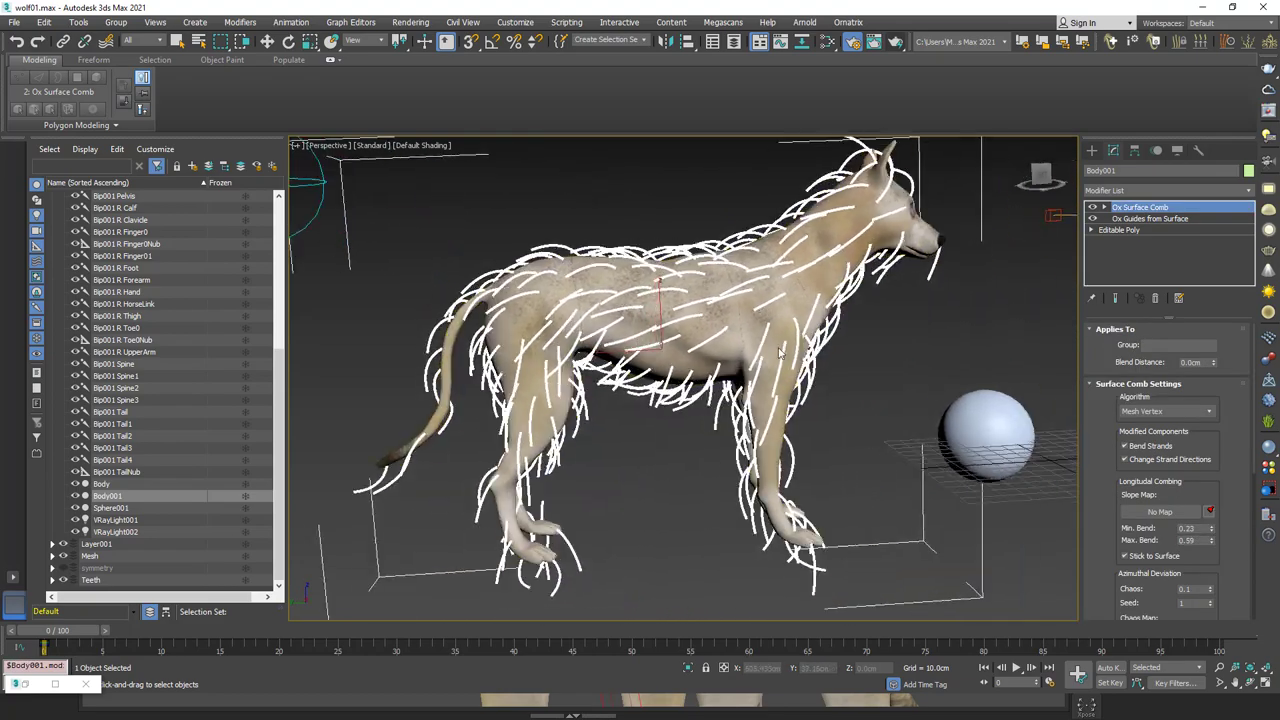
{"action": "left_click", "coordinate": [1179, 190]}
{"action": "left_click", "coordinate": [1150, 400]}
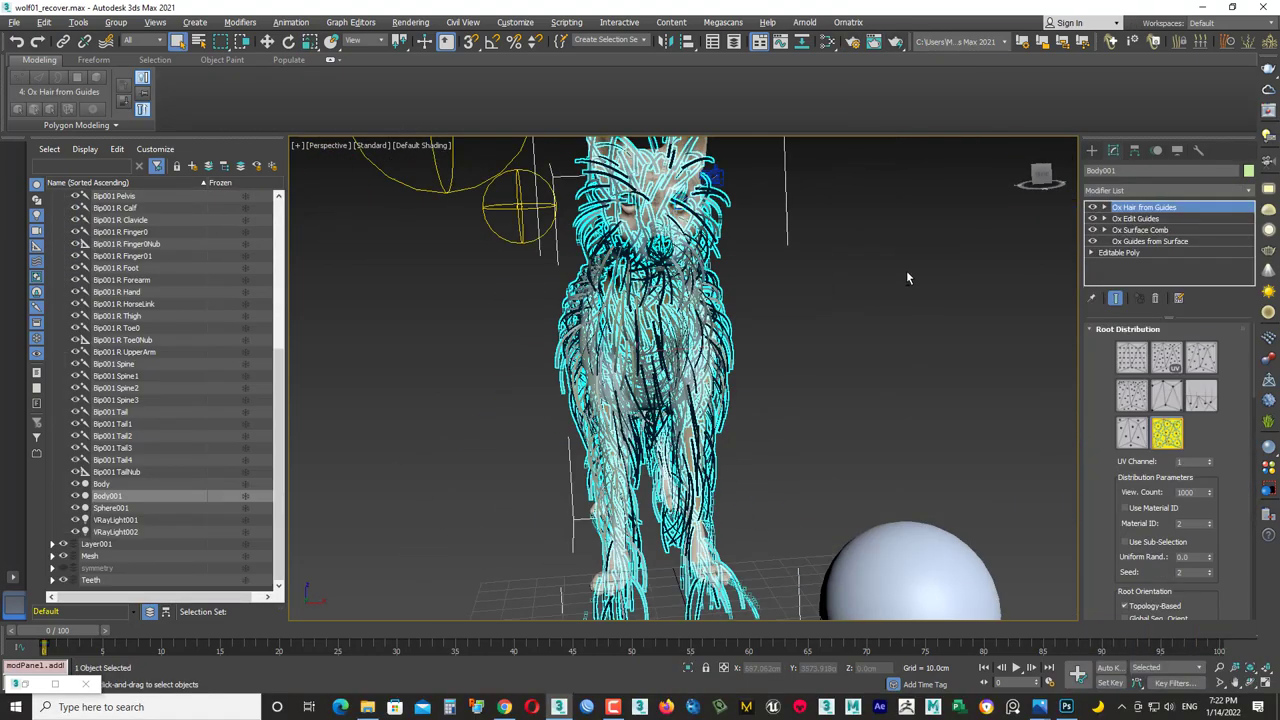
- Add Ox Render Settings atop the stack and set the global hair radius to 0.2cm
{"action": "left_click", "coordinate": [1170, 190]}
{"action": "scroll", "coordinate": [1170, 190], "scroll_direction": "down", "scroll_amount": 2}
{"action": "left_click", "coordinate": [1170, 203]}
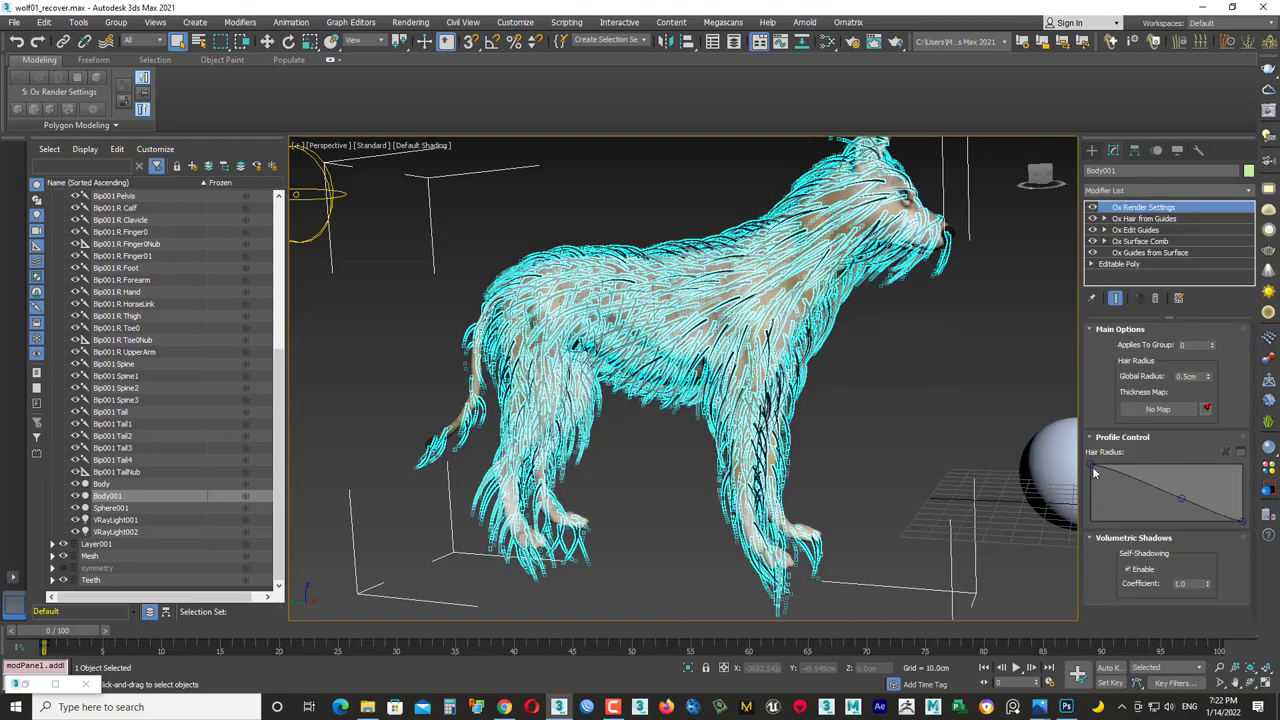
{"action": "left_click", "coordinate": [1198, 376]}
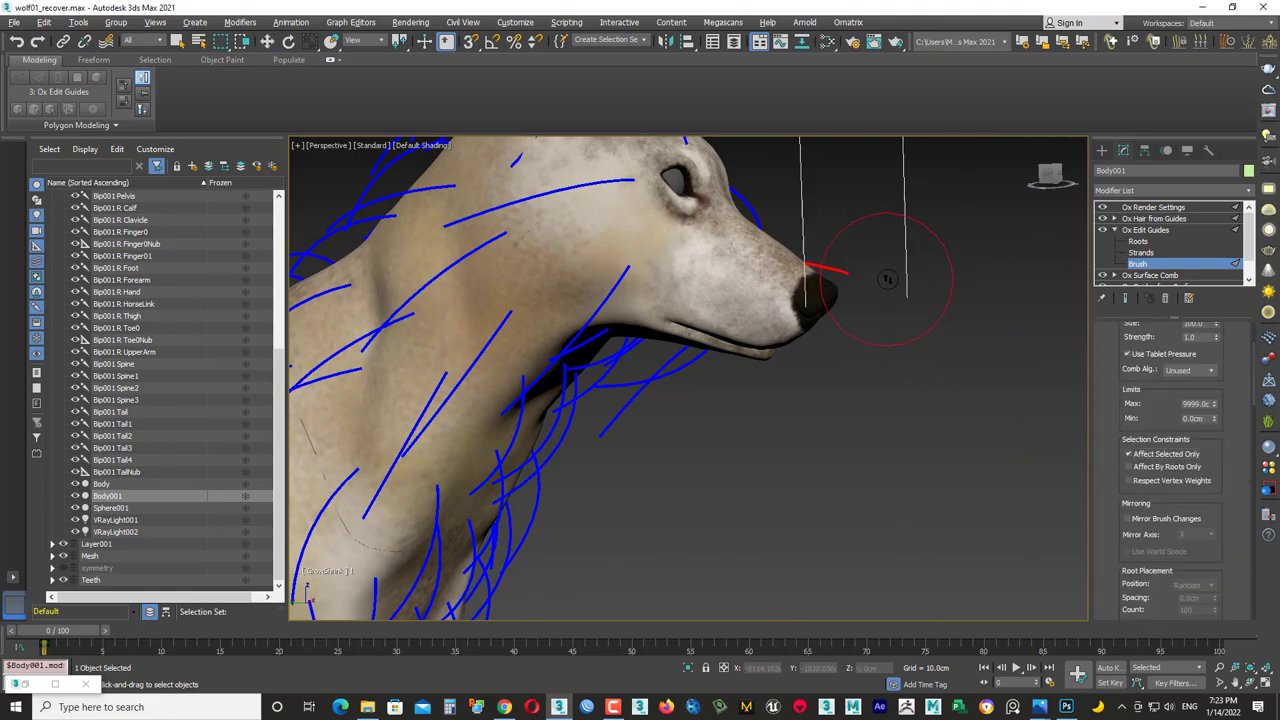
- Pick the GrowShrink brush in Ox Edit Guides, then switch to Roots selection around the head
{"action": "scroll", "coordinate": [1160, 511], "scroll_direction": "down", "scroll_amount": 5}
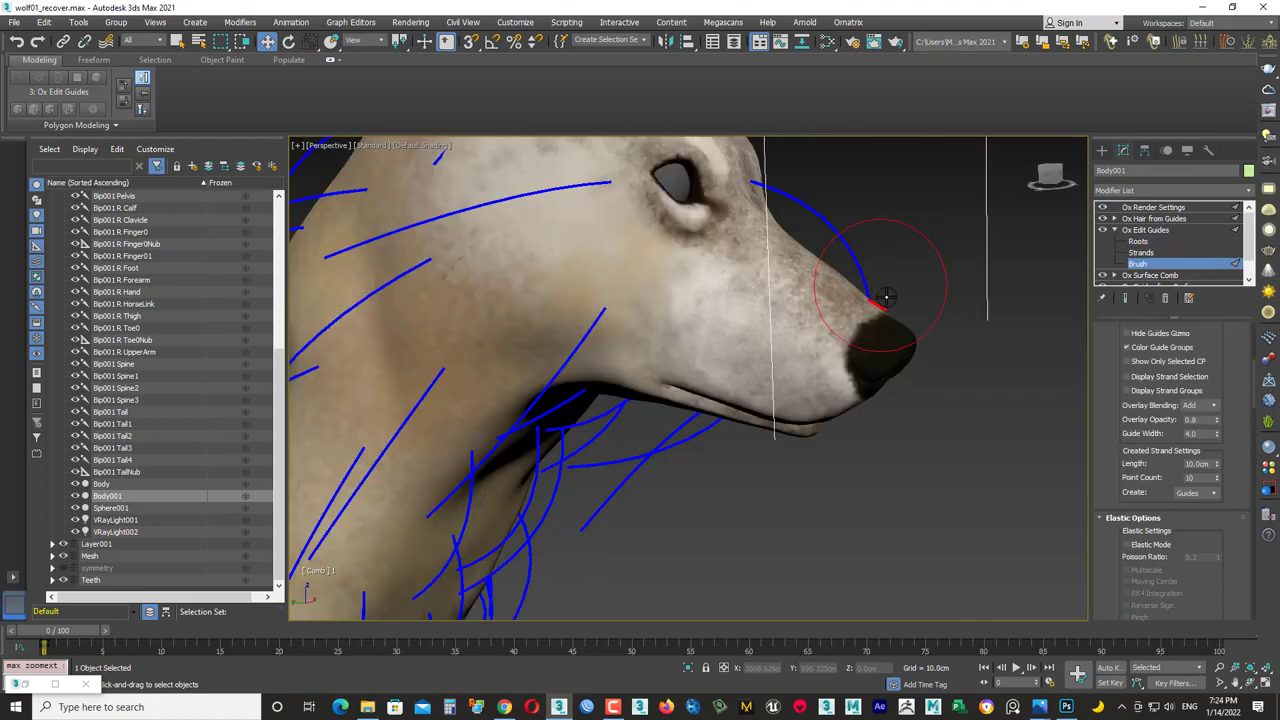
{"action": "left_click", "coordinate": [1133, 343]}
{"action": "left_click", "coordinate": [1159, 428]}
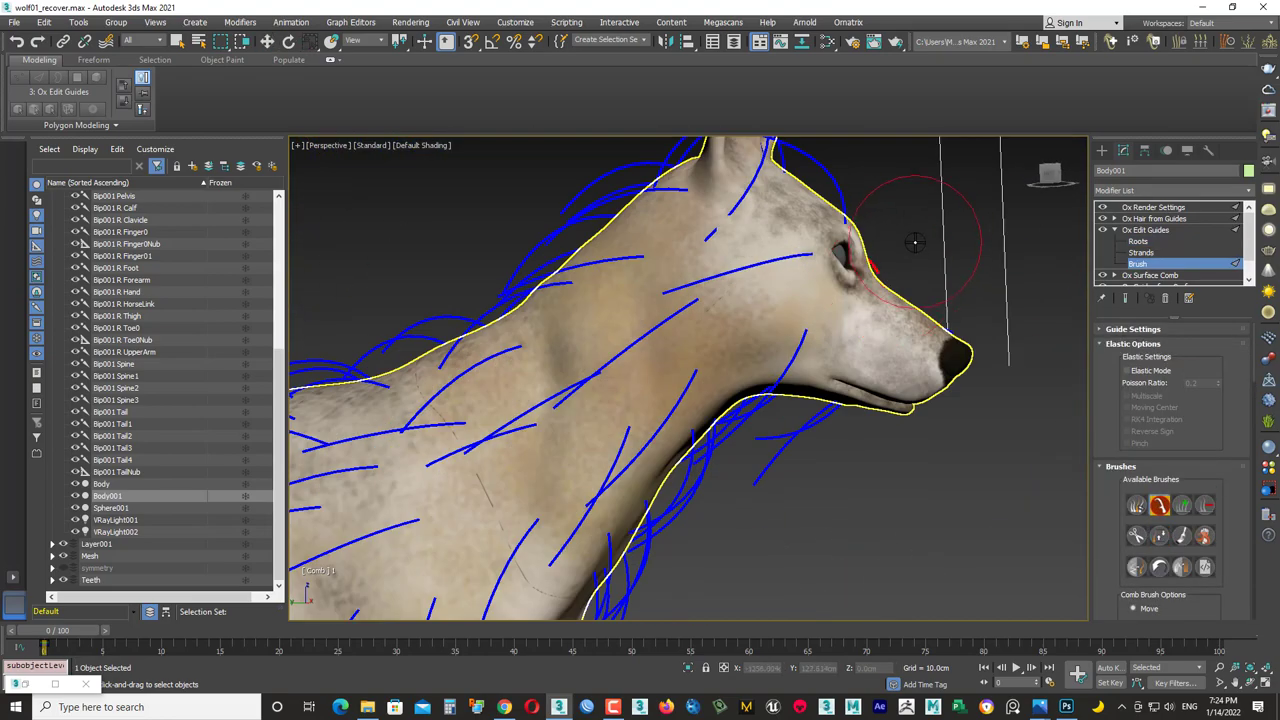
{"action": "middle_click_drag", "start_coordinate": [914, 241], "coordinate": [620, 340], "text": "alt"}
{"action": "key", "text": "1"}
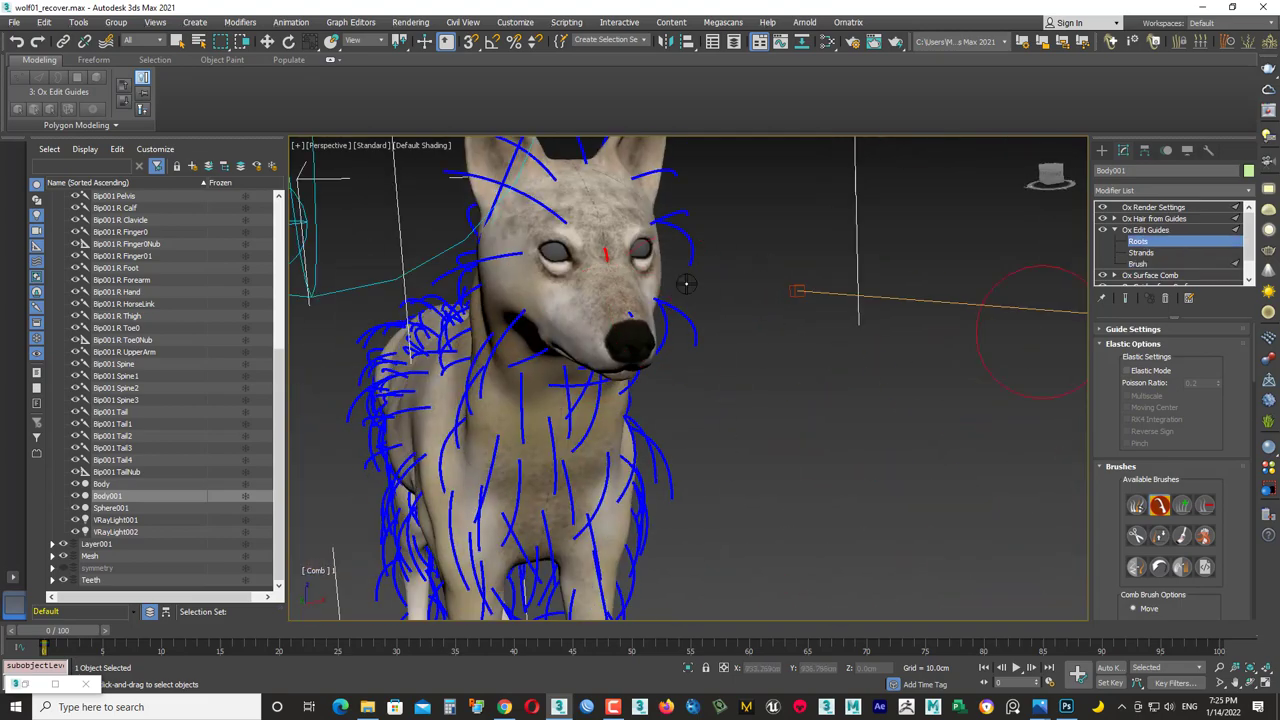
{"action": "mouse_move", "coordinate": [700, 300]}
{"action": "middle_mouse_down", "text": "alt"}
{"action": "mouse_move", "coordinate": [623, 282]}
{"action": "mouse_move", "coordinate": [710, 340]}
{"action": "middle_mouse_up", "text": "alt"}
- Comb the guides around the wolf's face and move a guide on the forehead
{"action": "left_click", "coordinate": [1247, 245]}
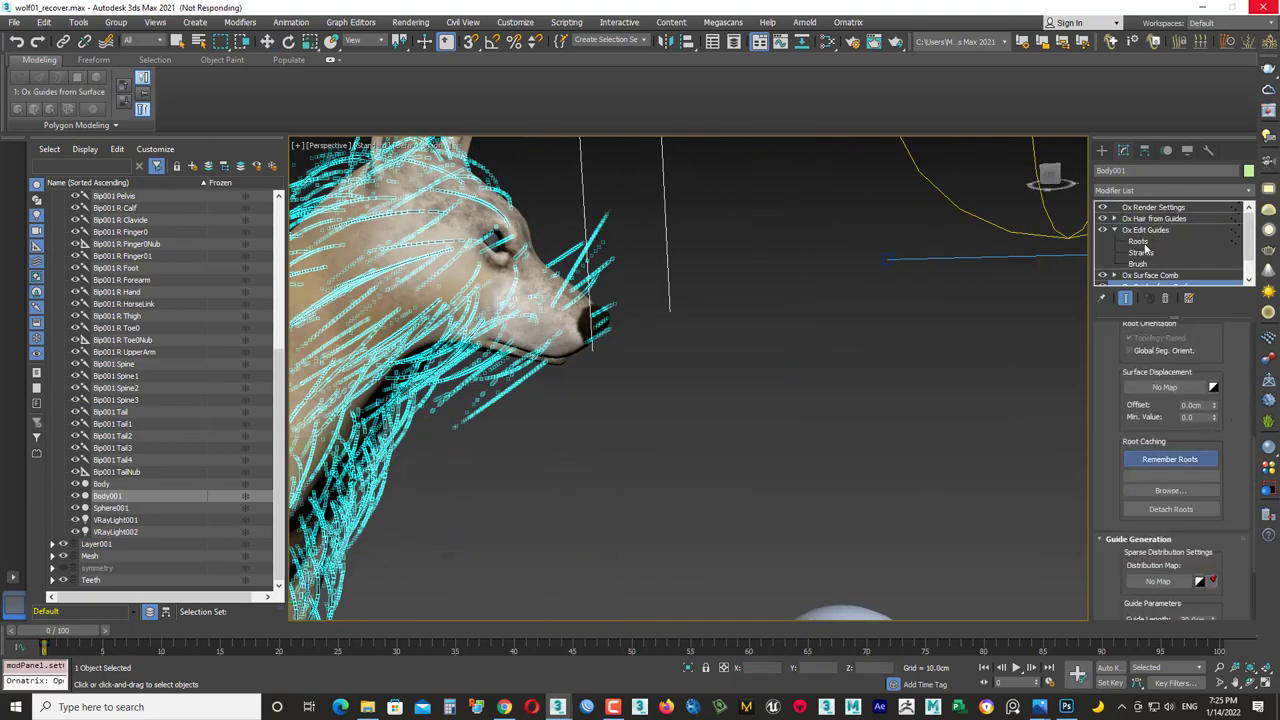
{"action": "left_click", "coordinate": [1138, 263]}
{"action": "left_click", "coordinate": [1160, 506]}
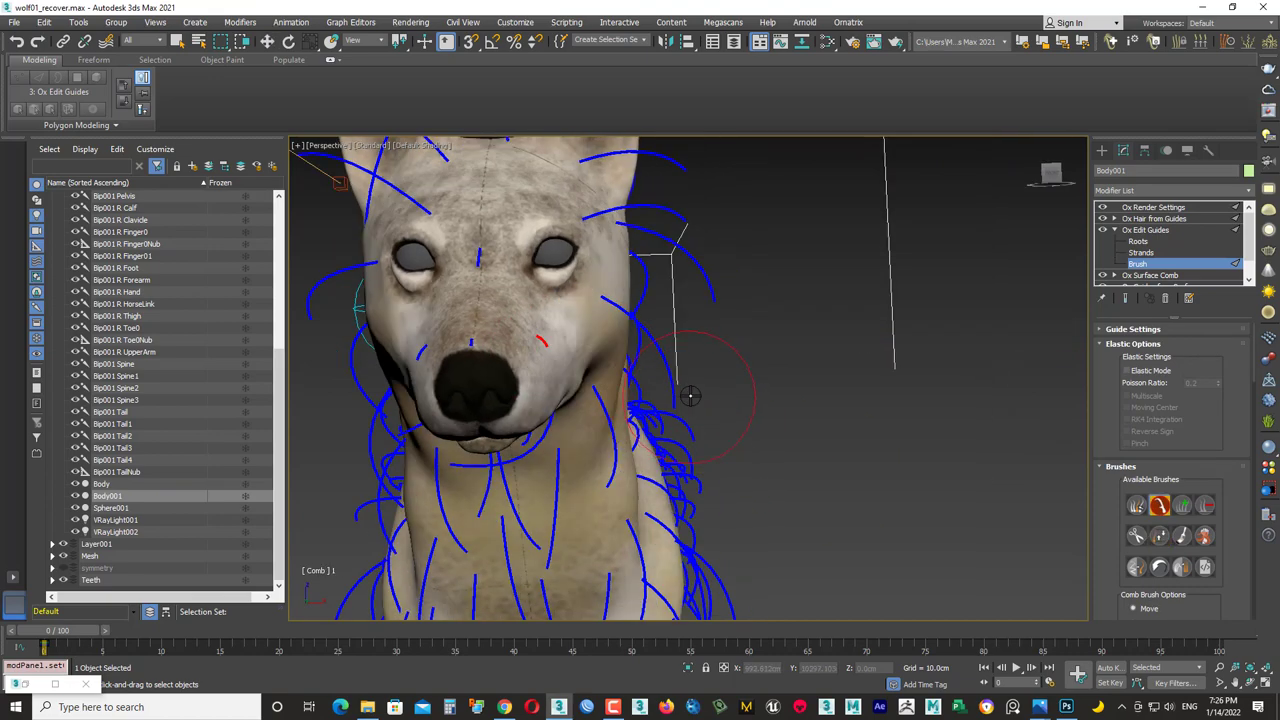
{"action": "middle_click_drag", "start_coordinate": [729, 371], "coordinate": [1008, 340], "text": "alt"}
{"action": "key", "text": "w"}
{"action": "left_click", "coordinate": [548, 273]}
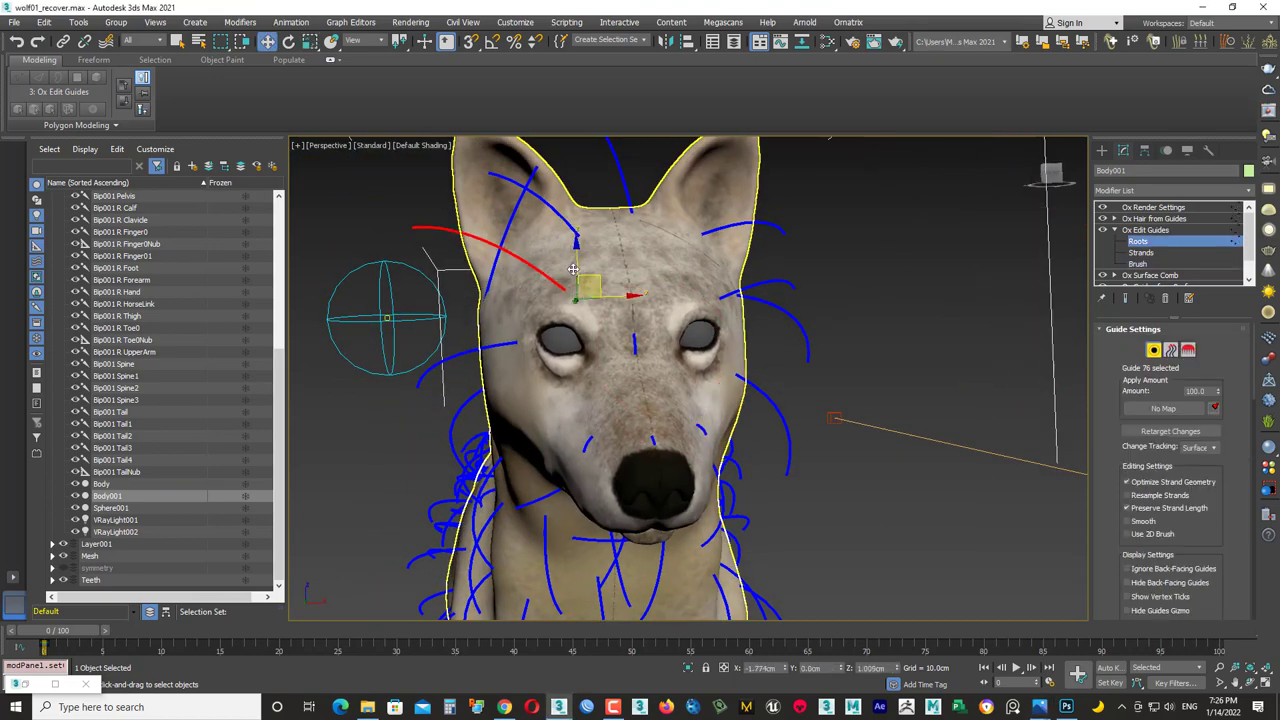
{"action": "middle_click_drag", "start_coordinate": [573, 269], "coordinate": [415, 258], "text": "alt"}
- Select and reposition a guide above the wolf's eye
{"action": "key", "text": "3"}
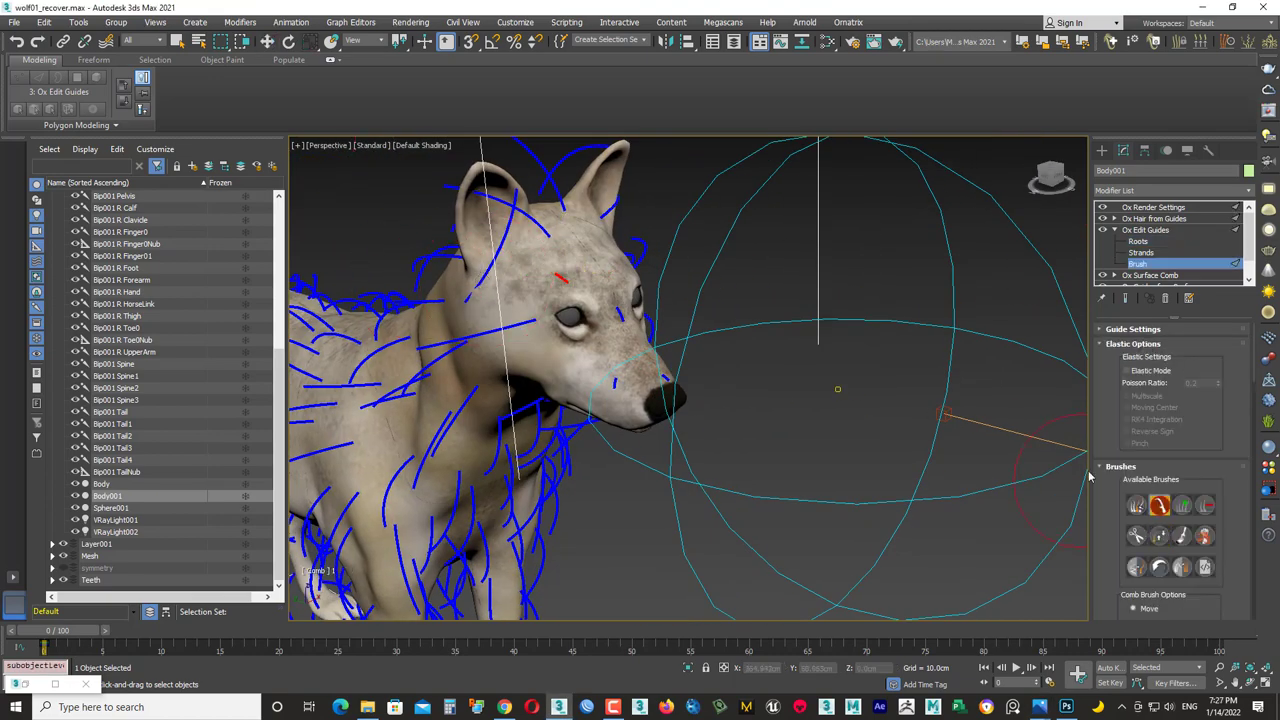
{"action": "middle_click_drag", "start_coordinate": [1090, 477], "coordinate": [620, 300], "text": "alt"}
{"action": "key", "text": "1"}
{"action": "key", "text": "w"}
{"action": "left_click", "coordinate": [505, 275]}
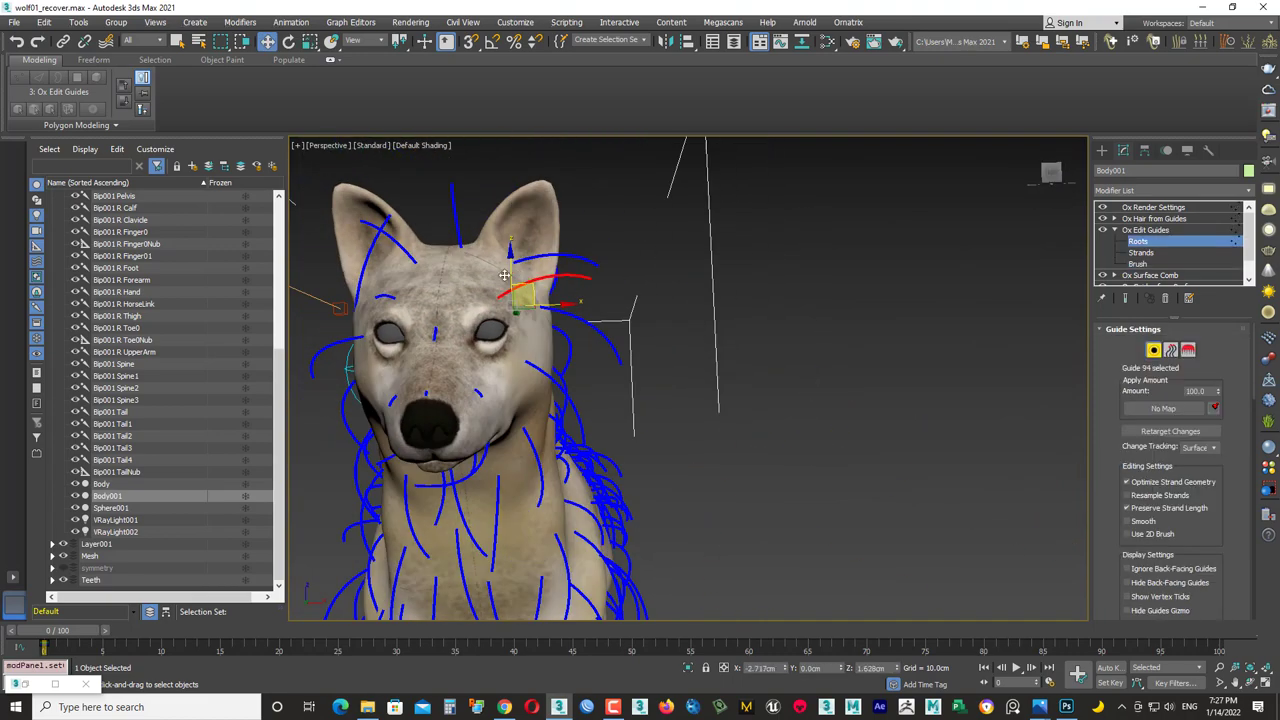
{"action": "middle_click_drag", "start_coordinate": [505, 275], "coordinate": [596, 328], "text": "alt"}
- Select and move another guide on the side of the head
{"action": "key", "text": "3"}
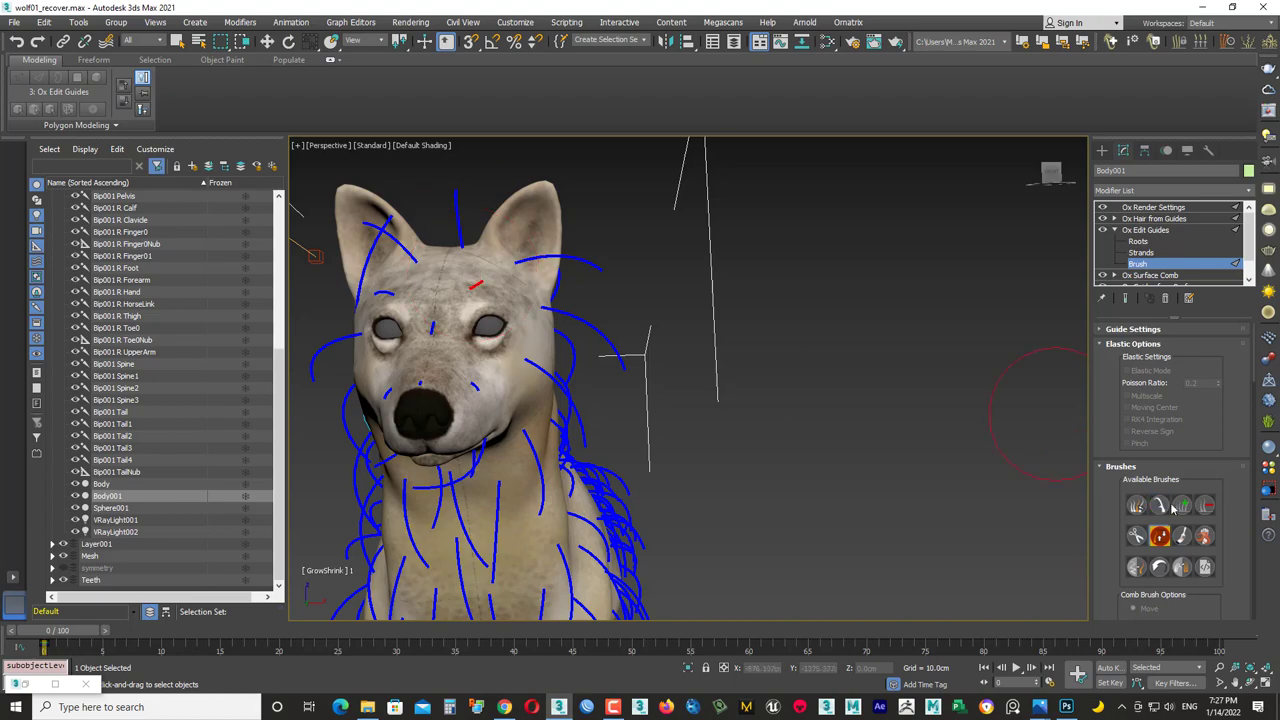
{"action": "key", "text": "1"}
{"action": "mouse_move", "coordinate": [560, 300]}
{"action": "middle_mouse_down", "text": "alt"}
{"action": "mouse_move", "coordinate": [640, 330]}
{"action": "mouse_move", "coordinate": [580, 349]}
{"action": "middle_mouse_up", "text": "alt"}
{"action": "key", "text": "w"}
{"action": "left_click", "coordinate": [628, 350]}
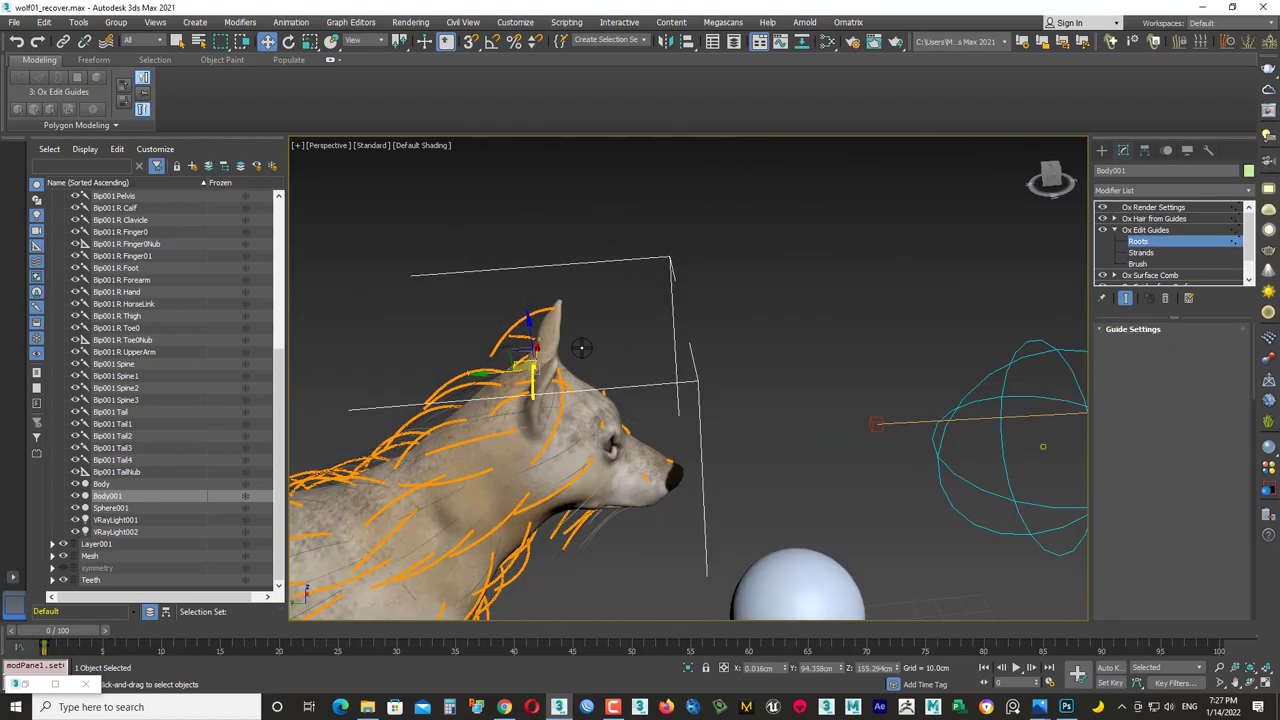
- Brush and reposition guides on the front and sides of the wolf's head
{"action": "key", "text": "3"}
{"action": "key", "text": "1"}
{"action": "key", "text": "w"}
{"action": "middle_click_drag", "start_coordinate": [414, 375], "coordinate": [470, 360], "text": "alt"}
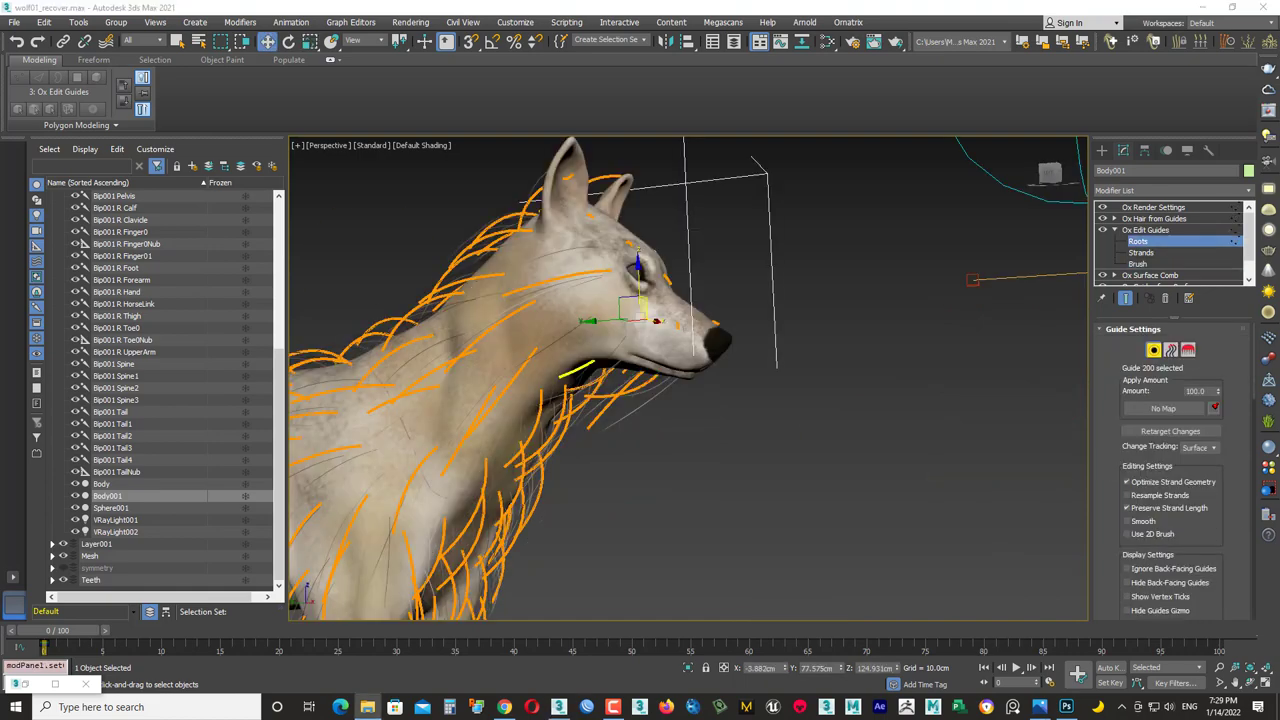
{"action": "key", "text": "3"}
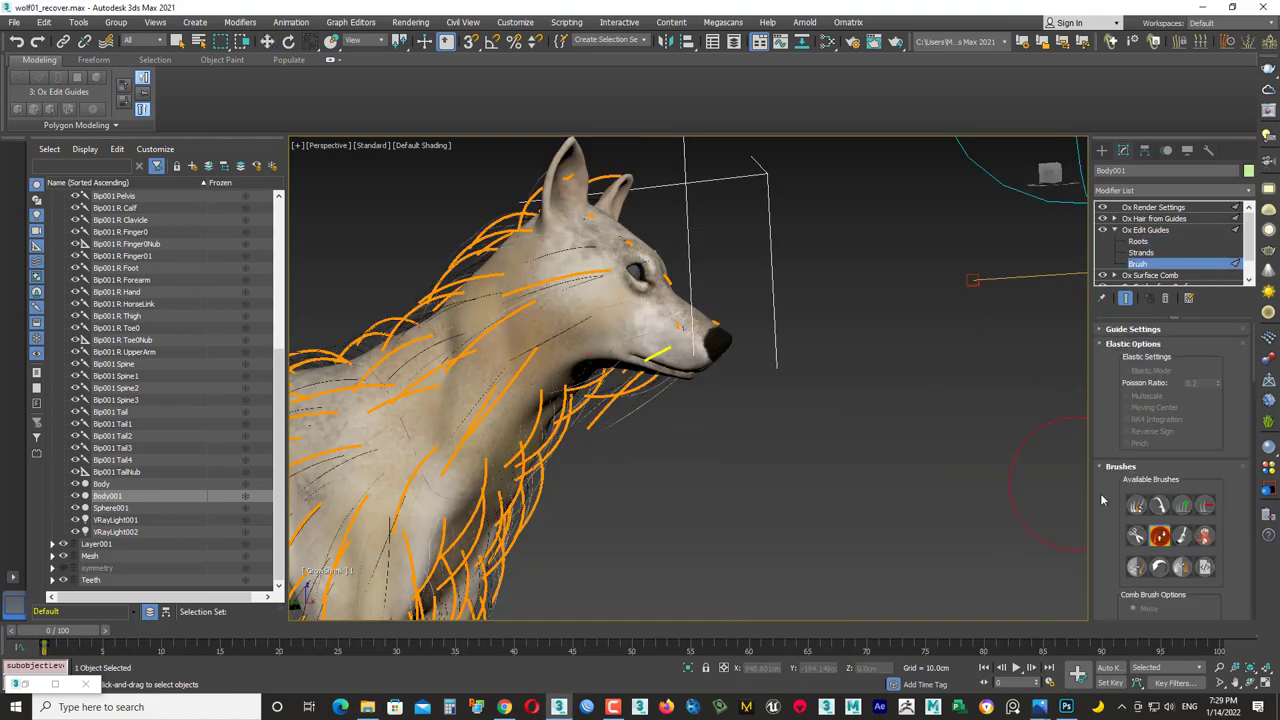
{"action": "middle_click_drag", "start_coordinate": [760, 380], "coordinate": [1178, 261], "text": "alt"}
{"action": "middle_click_drag", "start_coordinate": [640, 380], "coordinate": [455, 370], "text": "alt"}
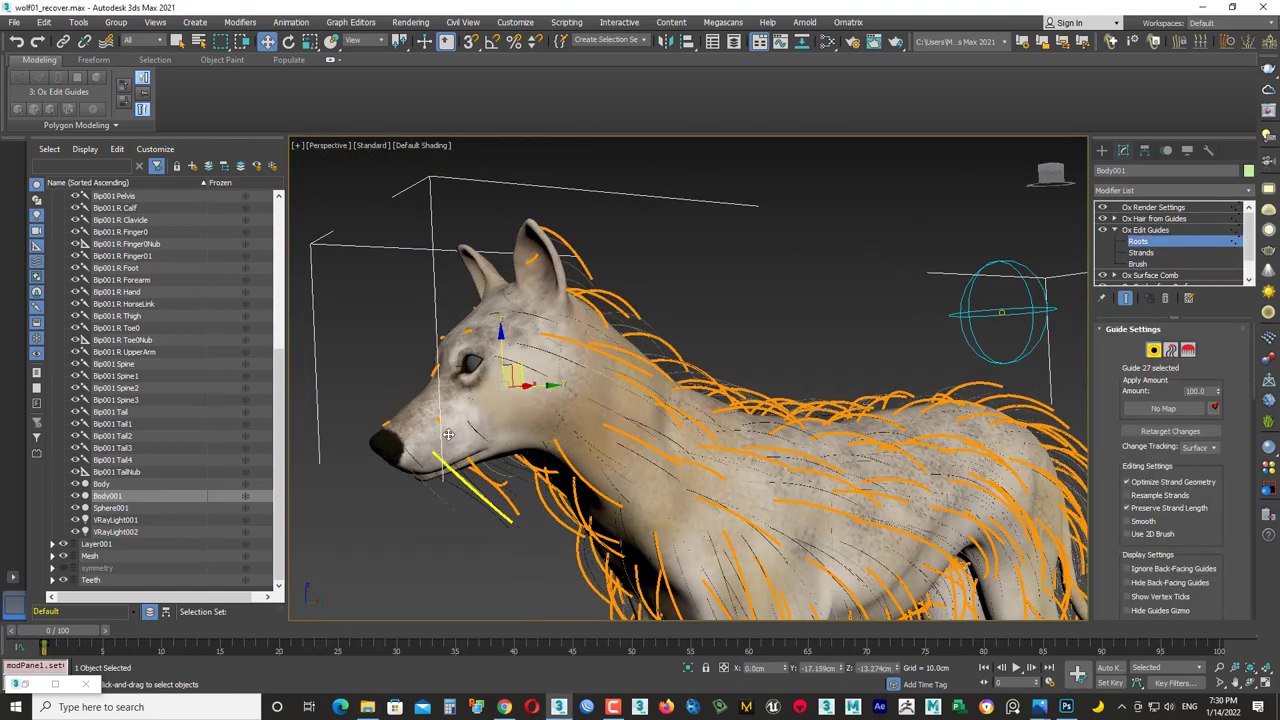
{"action": "mouse_move", "coordinate": [439, 446]}
{"action": "middle_mouse_down", "text": "alt"}
{"action": "mouse_move", "coordinate": [600, 400]}
{"action": "mouse_move", "coordinate": [700, 330]}
{"action": "mouse_move", "coordinate": [757, 337]}
{"action": "mouse_move", "coordinate": [471, 400]}
{"action": "mouse_move", "coordinate": [1040, 318]}
{"action": "middle_mouse_up", "text": "alt"}
- Select the guide near the wolf's jaw and brush it into place
{"action": "key", "text": "1"}
{"action": "key", "text": "3"}
{"action": "left_click", "coordinate": [1139, 241]}
{"action": "mouse_move", "coordinate": [700, 400]}
{"action": "middle_mouse_down", "text": "alt"}
{"action": "mouse_move", "coordinate": [640, 420]}
{"action": "mouse_move", "coordinate": [620, 400]}
{"action": "mouse_move", "coordinate": [657, 428]}
{"action": "middle_mouse_up", "text": "alt"}
{"action": "left_click", "coordinate": [657, 428]}
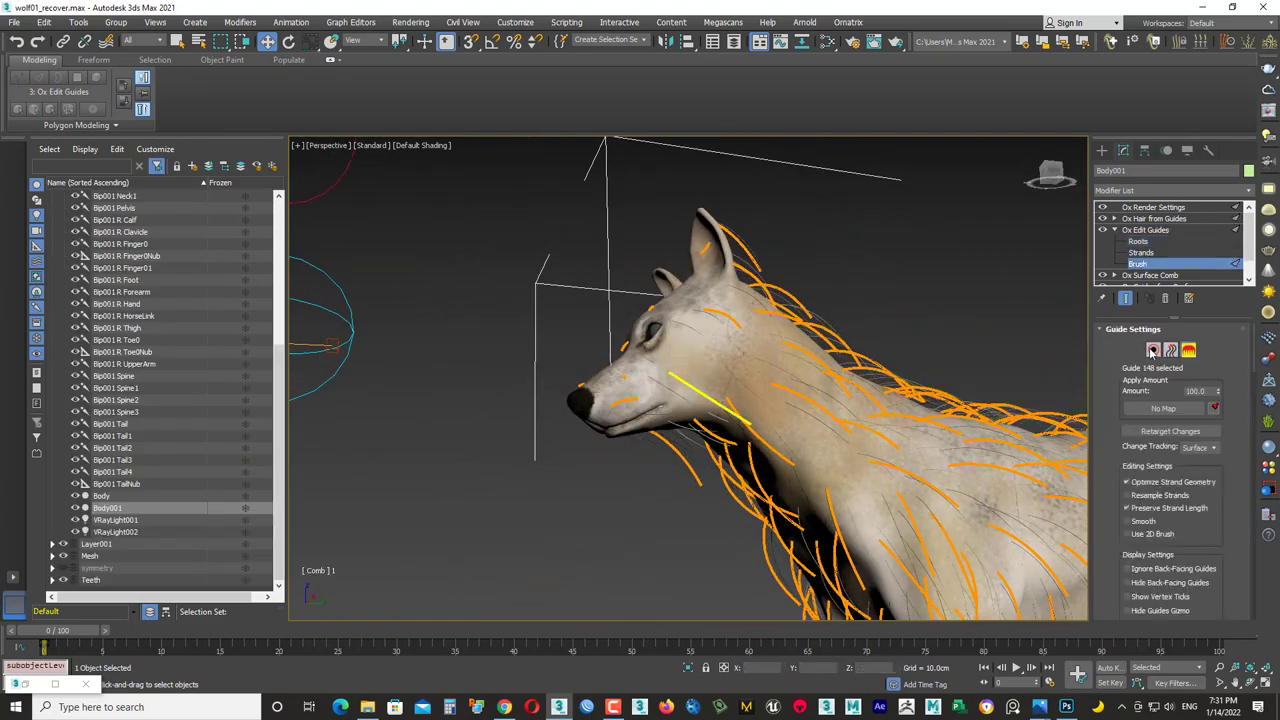
{"action": "left_click", "coordinate": [1152, 352]}
{"action": "mouse_move", "coordinate": [580, 477]}
{"action": "middle_mouse_down", "text": "alt"}
{"action": "mouse_move", "coordinate": [991, 400]}
{"action": "mouse_move", "coordinate": [595, 323]}
{"action": "middle_mouse_up", "text": "alt"}
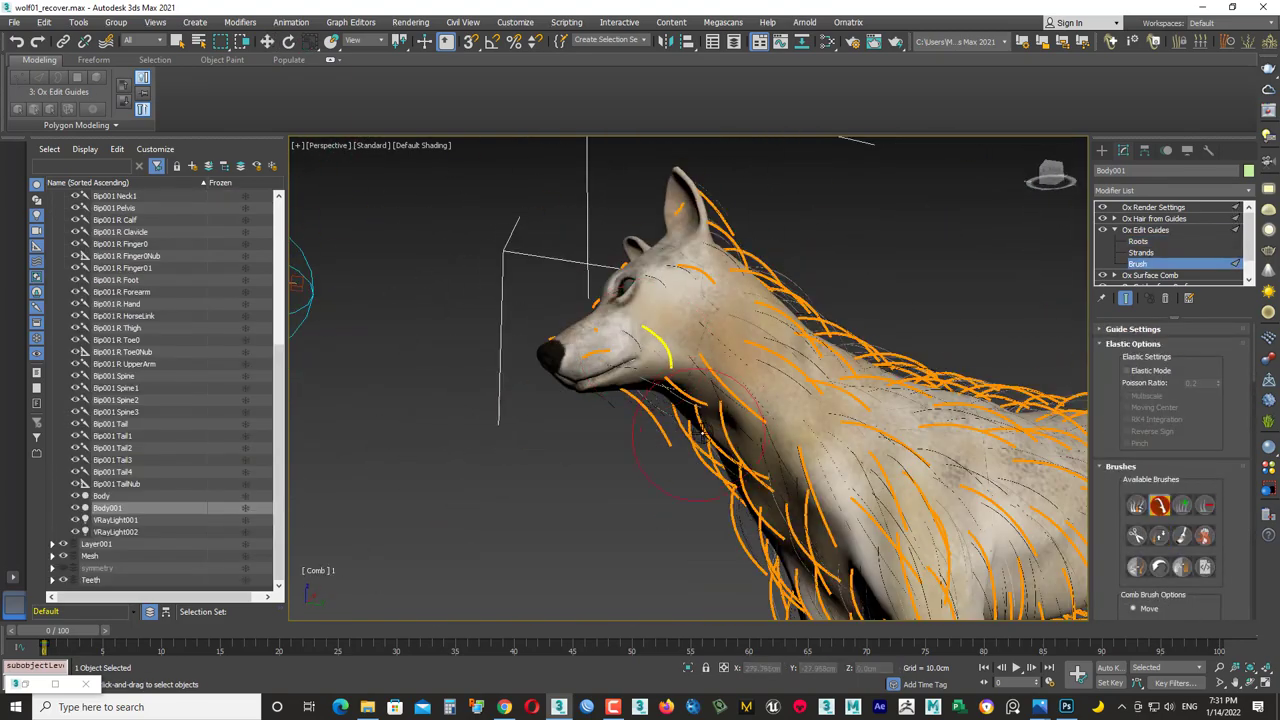
{"action": "middle_click_drag", "start_coordinate": [702, 434], "coordinate": [443, 395], "text": "alt"}
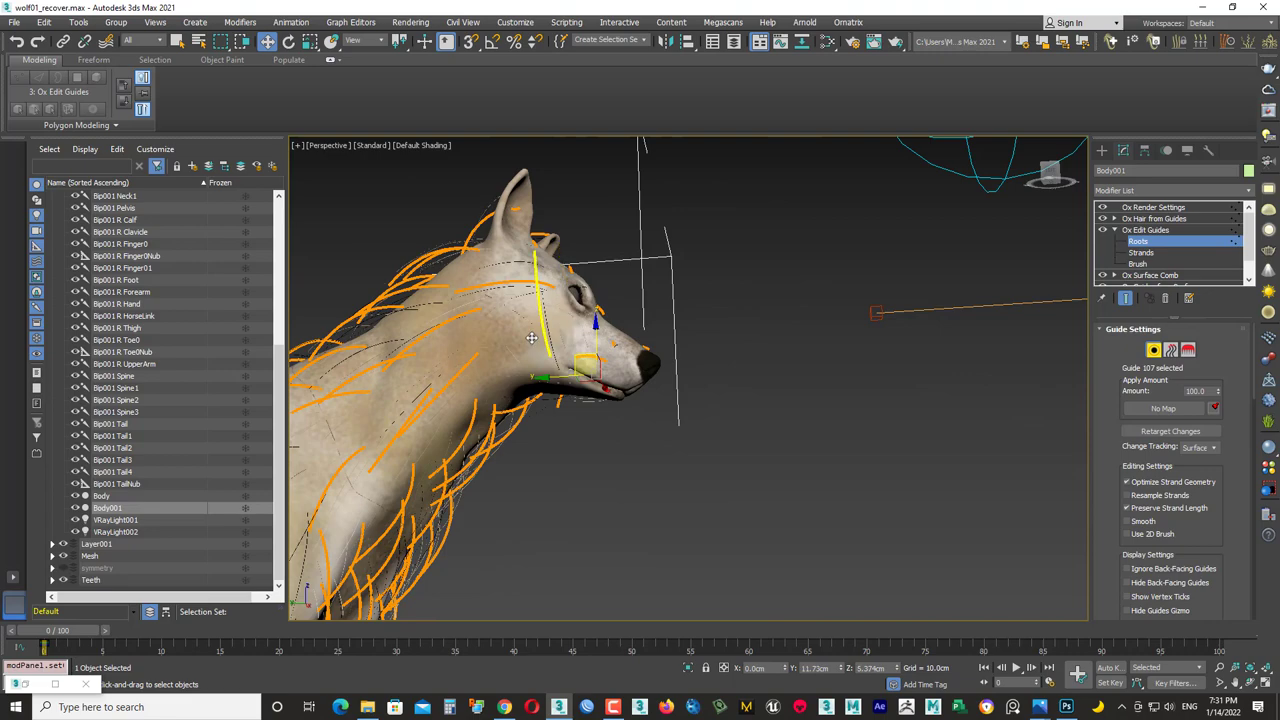
- Select a single guide on the face and brush the surrounding guides
{"action": "left_click", "coordinate": [1162, 256]}
{"action": "middle_click_drag", "start_coordinate": [530, 345], "coordinate": [422, 343], "text": "alt"}
{"action": "left_click", "coordinate": [1160, 347]}
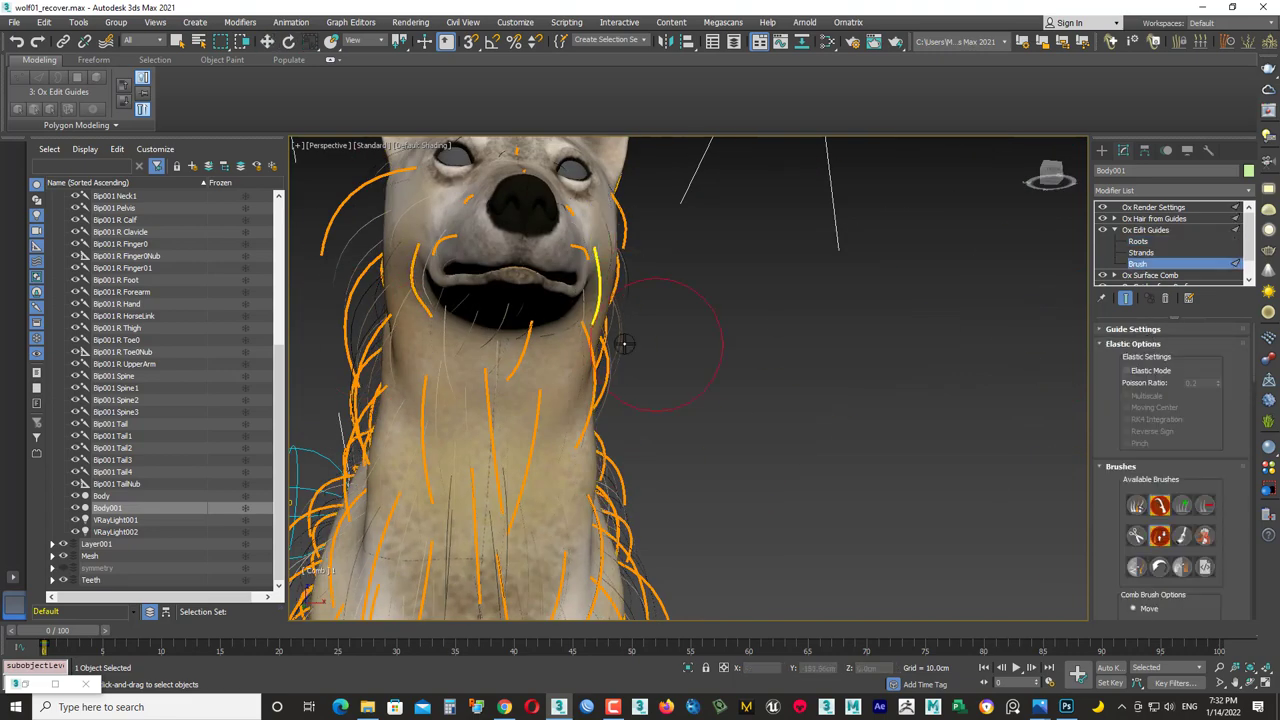
{"action": "middle_click_drag", "start_coordinate": [623, 343], "coordinate": [560, 330], "text": "alt"}
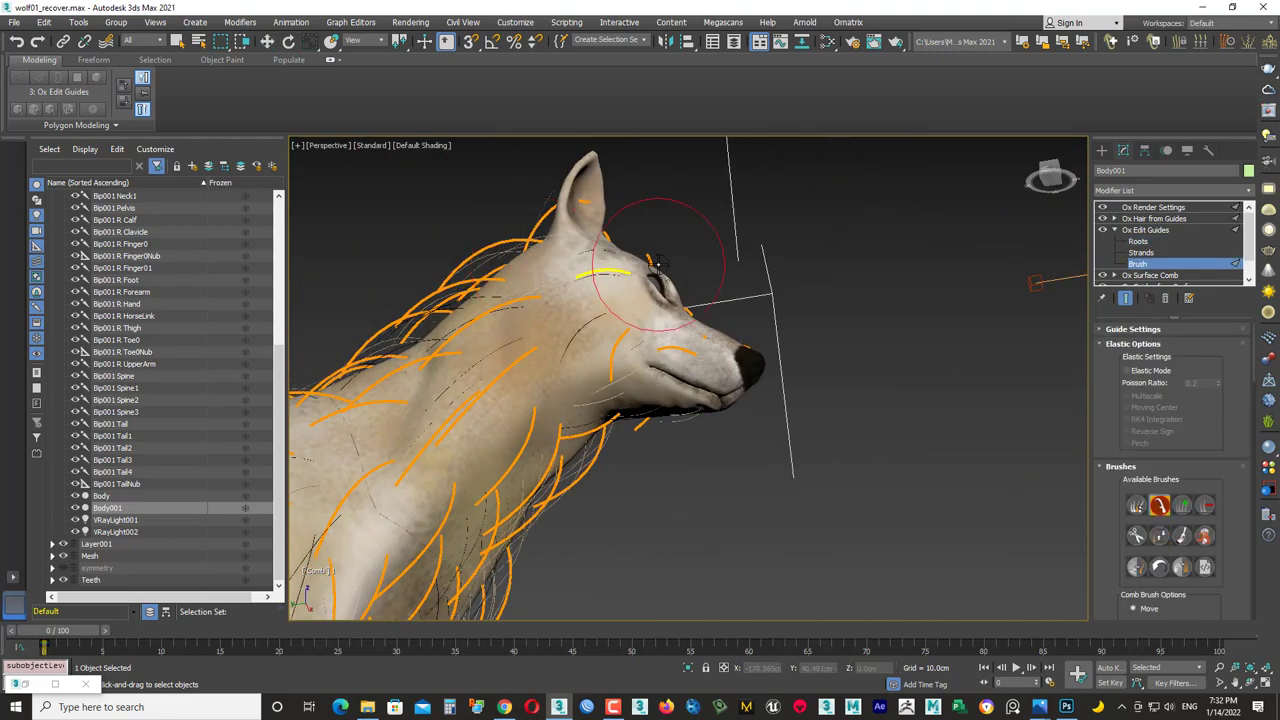
{"action": "mouse_move", "coordinate": [771, 440]}
{"action": "middle_mouse_down", "text": "alt"}
{"action": "mouse_move", "coordinate": [650, 400]}
{"action": "mouse_move", "coordinate": [414, 286]}
{"action": "mouse_move", "coordinate": [550, 400]}
{"action": "middle_mouse_up", "text": "alt"}
{"action": "scroll", "coordinate": [650, 400], "scroll_direction": "down", "scroll_amount": 5}
- Shorten the guides around the ears with the GrowShrink brush
{"action": "left_click", "coordinate": [1159, 535]}
{"action": "scroll", "coordinate": [543, 357], "scroll_direction": "up", "scroll_amount": 5}
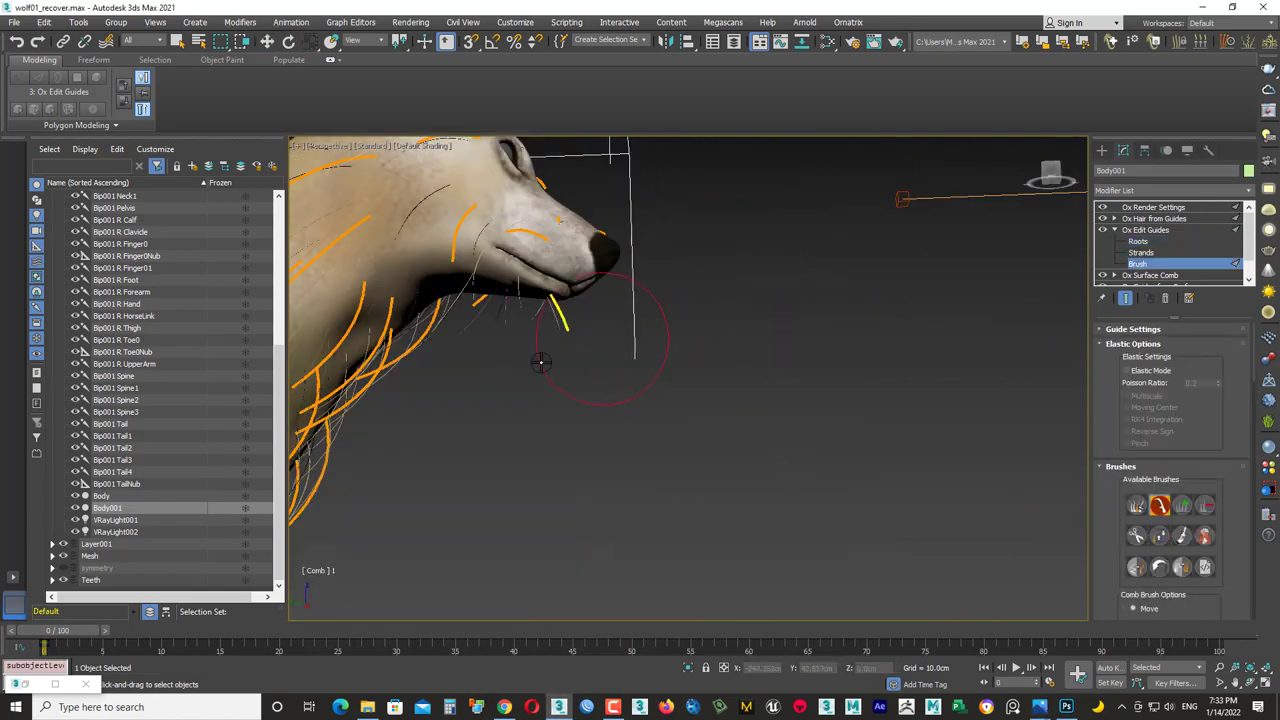
{"action": "scroll", "coordinate": [471, 300], "scroll_direction": "up", "scroll_amount": 3}
{"action": "mouse_move", "coordinate": [471, 300]}
{"action": "middle_mouse_down", "text": "alt"}
{"action": "mouse_move", "coordinate": [423, 349]}
{"action": "mouse_move", "coordinate": [576, 341]}
{"action": "mouse_move", "coordinate": [650, 360]}
{"action": "mouse_move", "coordinate": [685, 328]}
{"action": "middle_mouse_up", "text": "alt"}
{"action": "left_click", "coordinate": [1159, 535]}
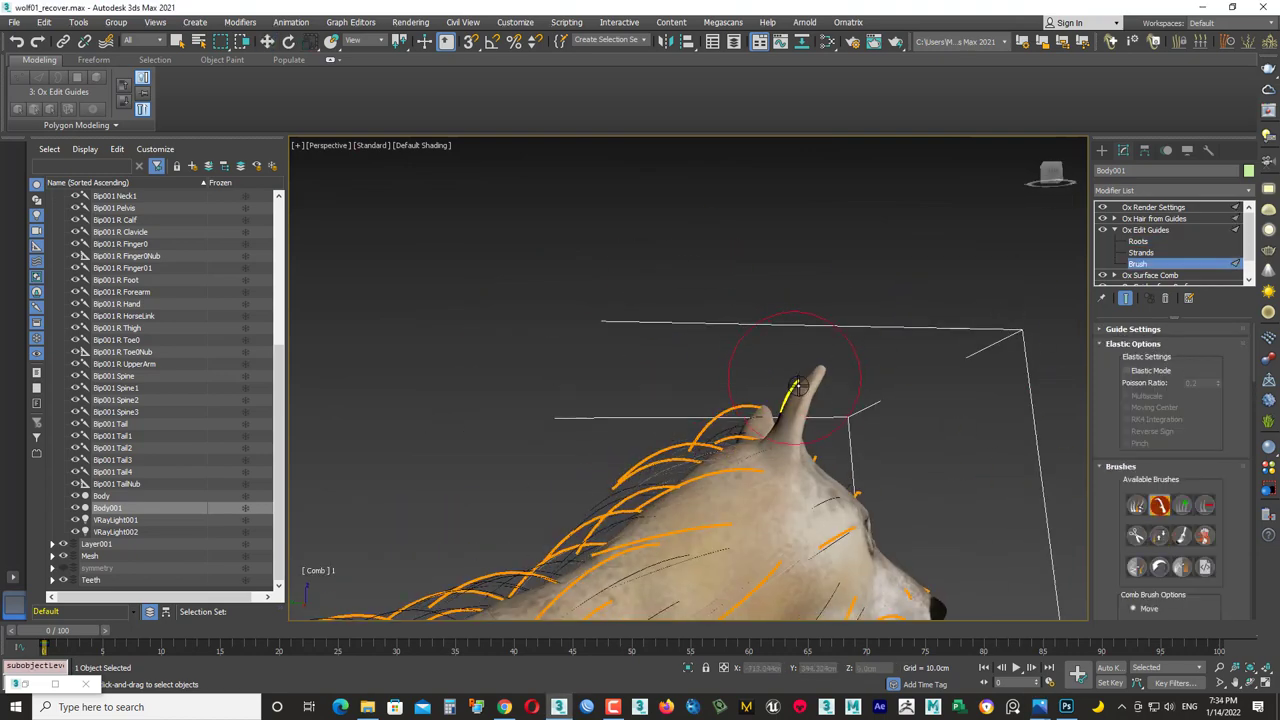
{"action": "mouse_move", "coordinate": [794, 387]}
{"action": "middle_mouse_down", "text": "alt"}
{"action": "mouse_move", "coordinate": [800, 360]}
{"action": "mouse_move", "coordinate": [834, 331]}
{"action": "mouse_move", "coordinate": [727, 437]}
{"action": "middle_mouse_up", "text": "alt"}
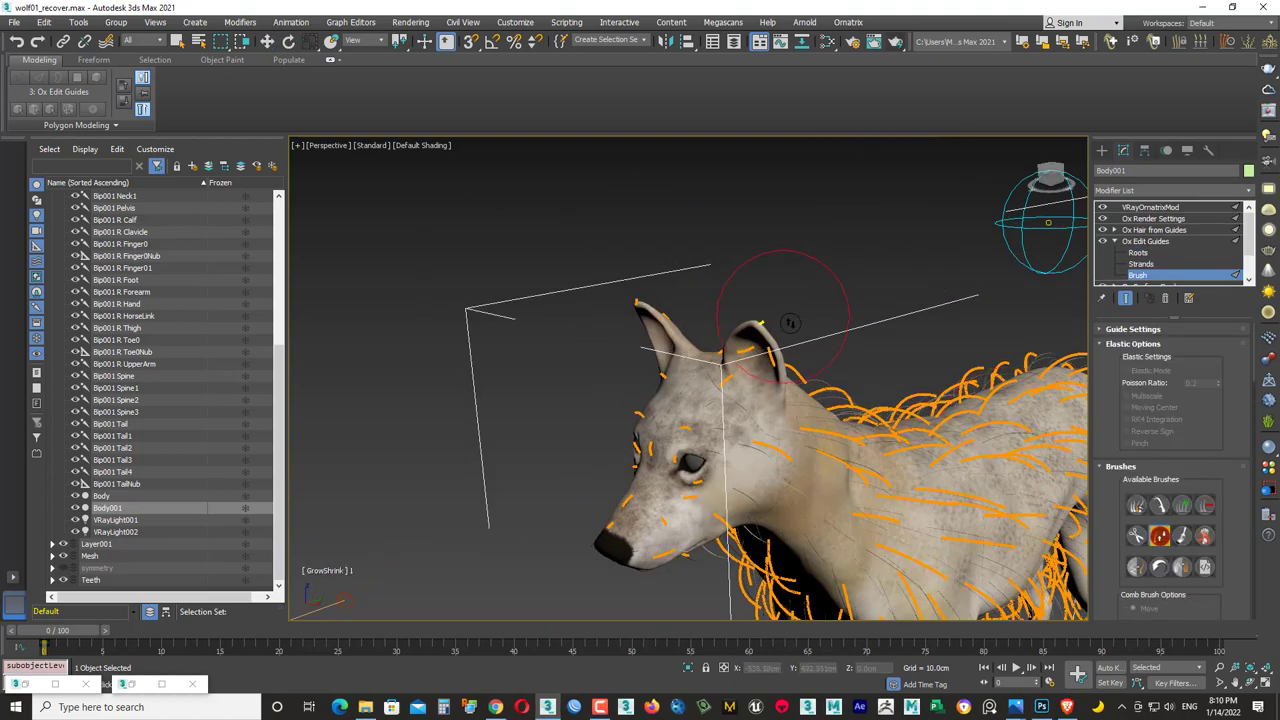
- Move and brush the ear-tip guide, then display Ox Hair from Guides over the wolf
{"action": "key", "text": "w"}
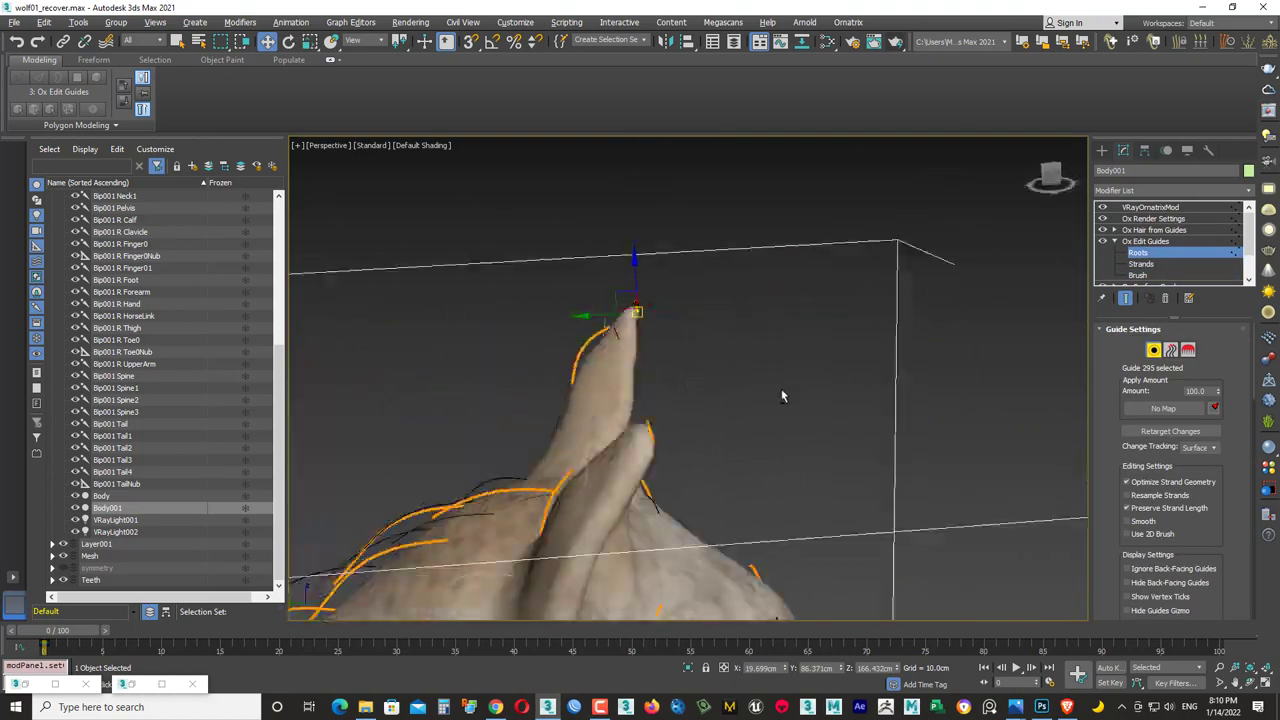
{"action": "middle_click_drag", "start_coordinate": [760, 323], "coordinate": [615, 427], "text": "alt"}
{"action": "key", "text": "3"}
{"action": "middle_click_drag", "start_coordinate": [617, 343], "coordinate": [606, 325], "text": "alt"}
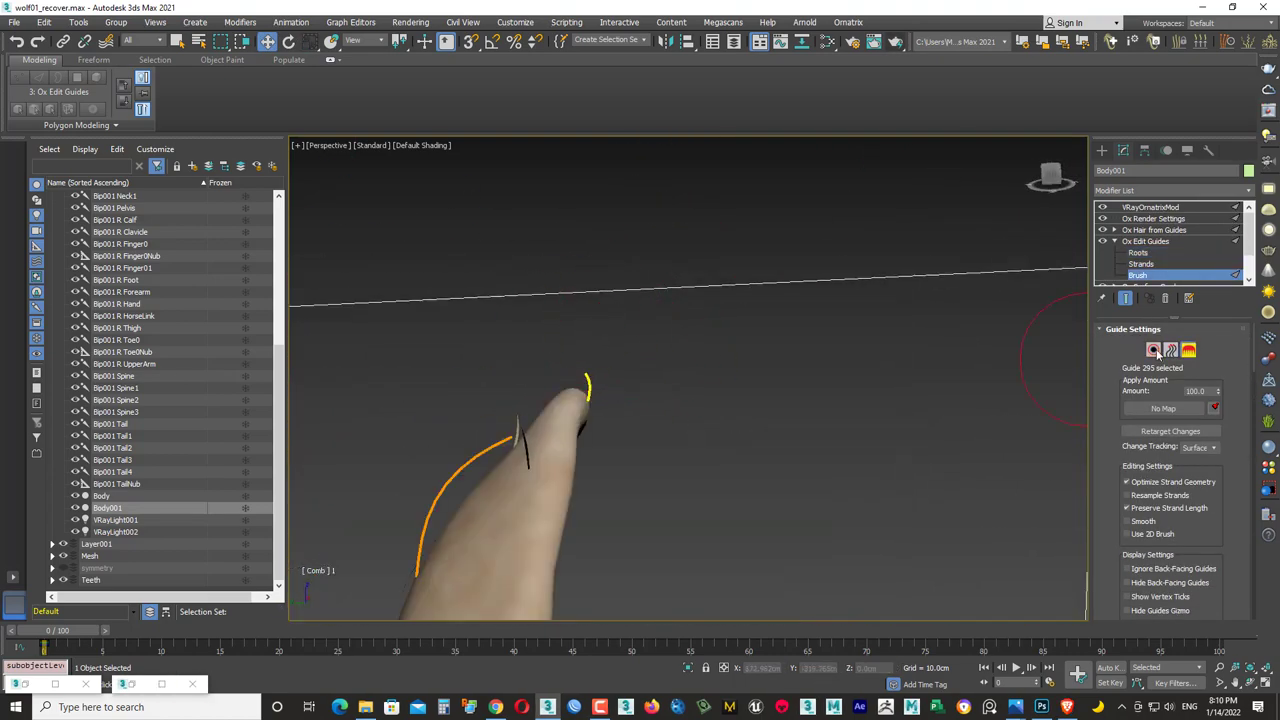
{"action": "middle_click_drag", "start_coordinate": [760, 420], "coordinate": [804, 521], "text": "alt"}
{"action": "left_click", "coordinate": [1145, 241]}
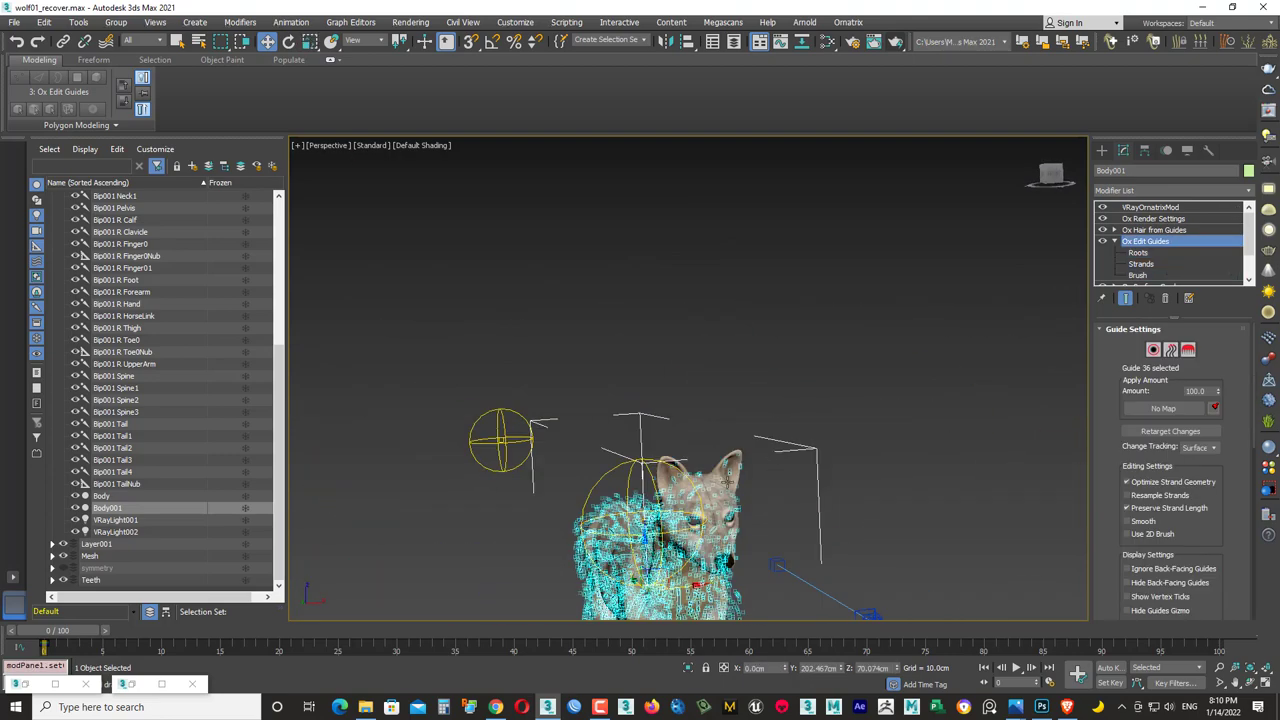
{"action": "left_click", "coordinate": [1148, 231]}
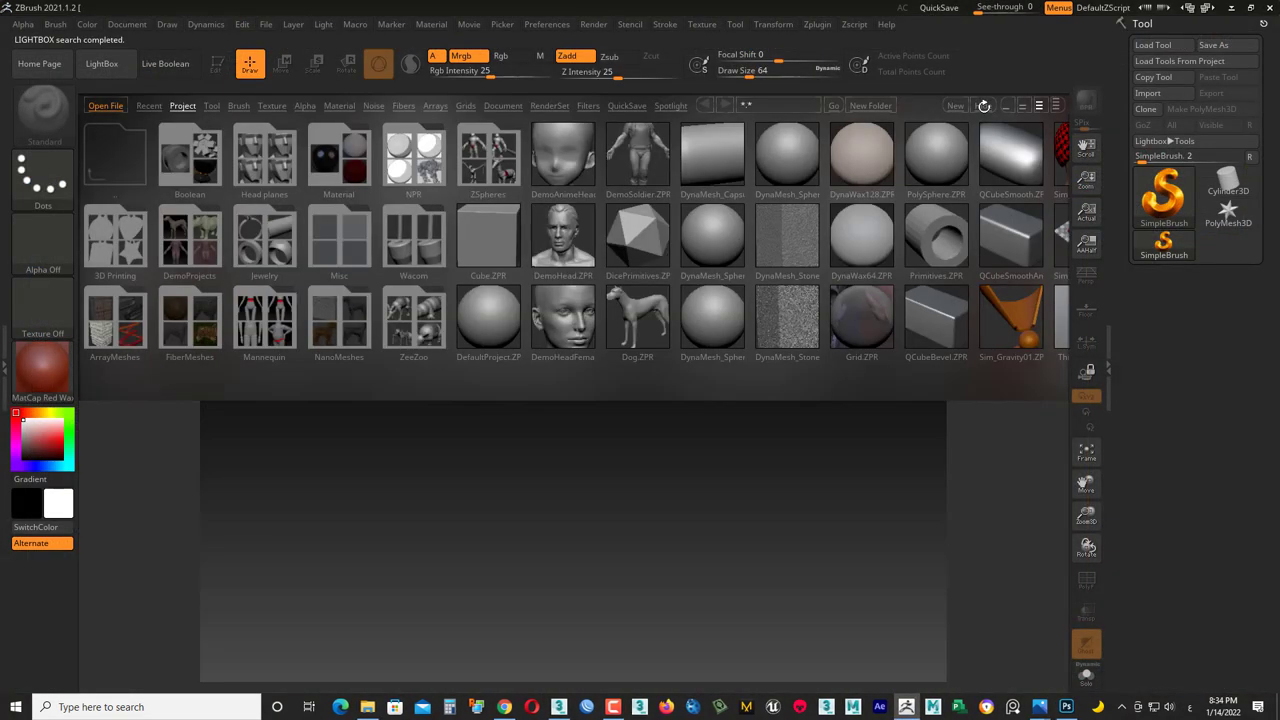
- Import the wolf OBJ from the project's 3d/character/wolf/obj folder and inspect it from several angles
{"action": "left_click", "coordinate": [1148, 93]}
{"action": "left_click", "coordinate": [68, 242]}
{"action": "double_click", "coordinate": [157, 112]}
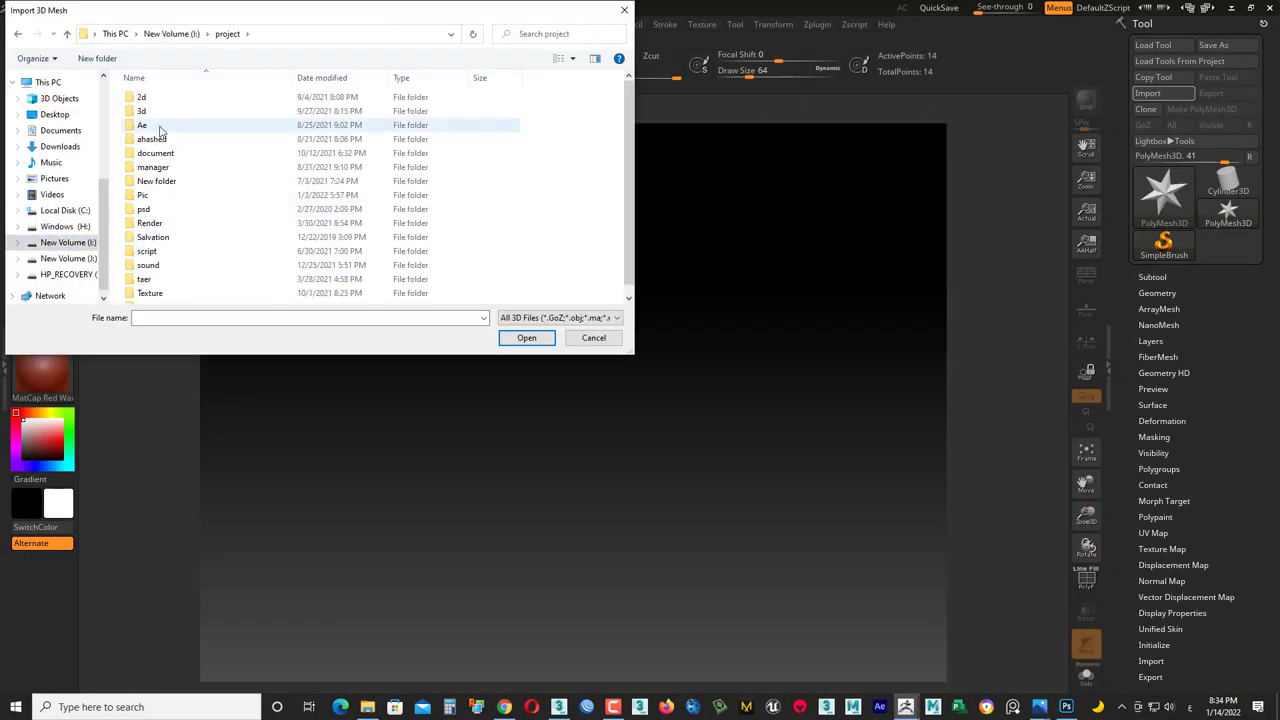
{"action": "double_click", "coordinate": [157, 128]}
{"action": "double_click", "coordinate": [160, 112]}
{"action": "double_click", "coordinate": [160, 97]}
{"action": "double_click", "coordinate": [151, 97]}
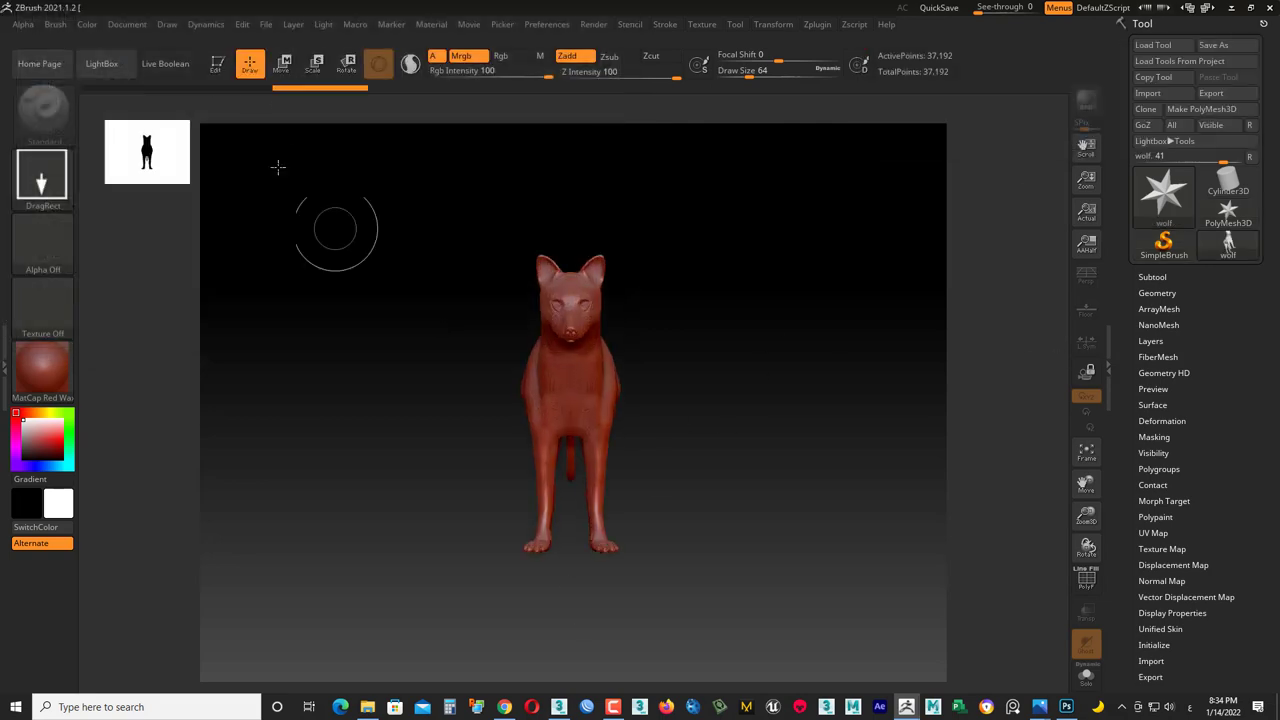
{"action": "left_click_drag", "start_coordinate": [277, 166], "coordinate": [700, 372], "text": "shift"}
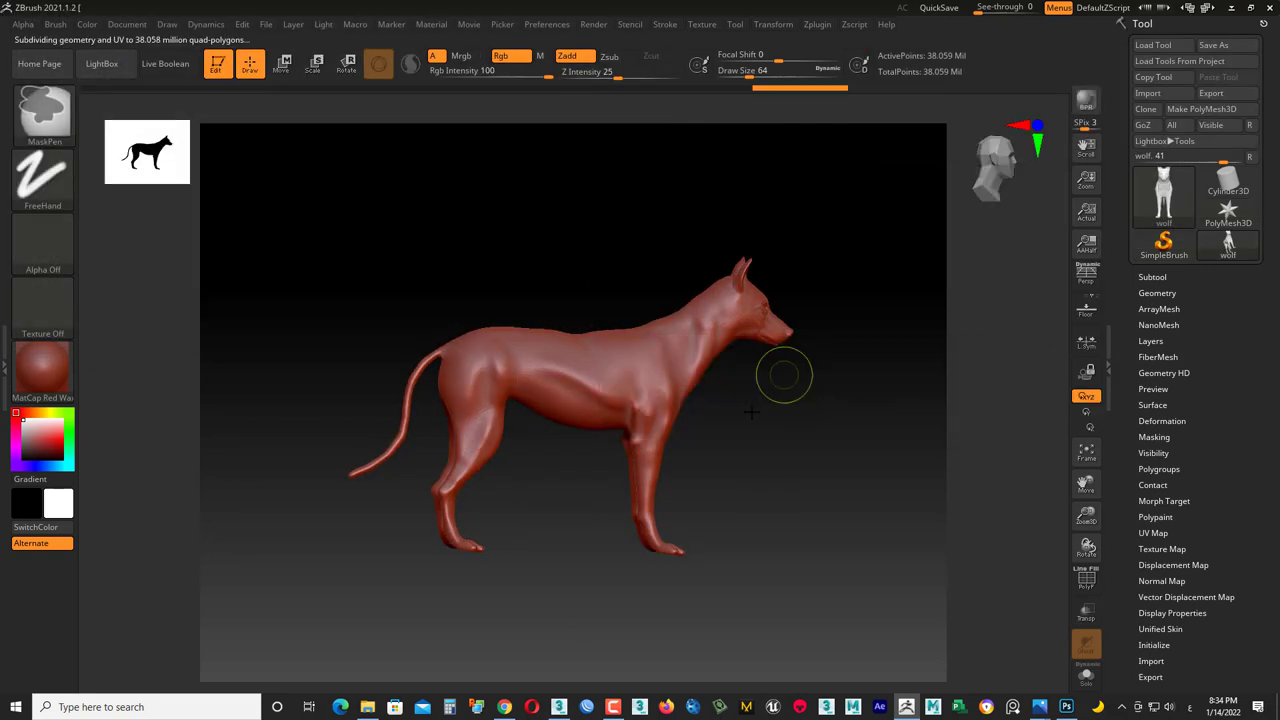
{"action": "mouse_move", "coordinate": [780, 371]}
{"action": "left_mouse_down"}
{"action": "mouse_move", "coordinate": [794, 414]}
{"action": "mouse_move", "coordinate": [788, 358]}
{"action": "left_mouse_up"}
{"action": "left_click", "coordinate": [1157, 293]}
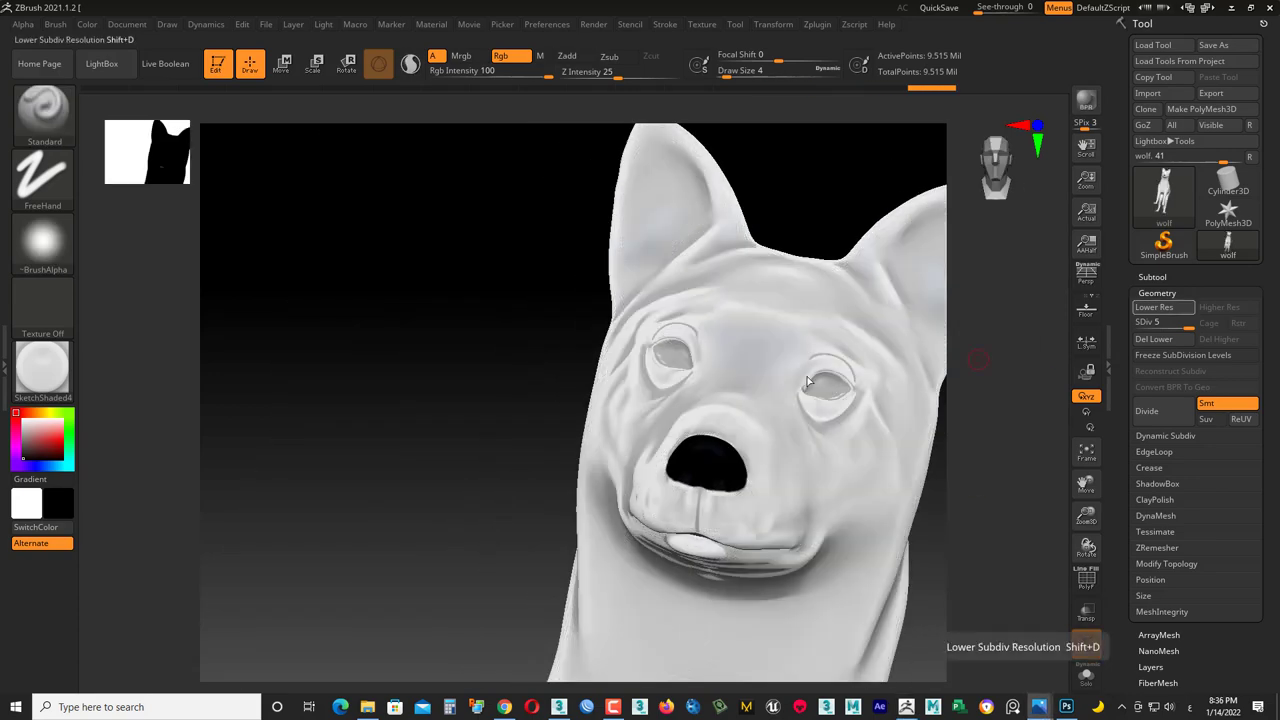
- Polypaint the wolf's eye black, refining brush size and using Lazy Mouse for clean edges
{"action": "mouse_move", "coordinate": [840, 395]}
{"action": "left_mouse_down"}
{"action": "mouse_move", "coordinate": [886, 423]}
{"action": "mouse_move", "coordinate": [824, 416]}
{"action": "left_mouse_up"}
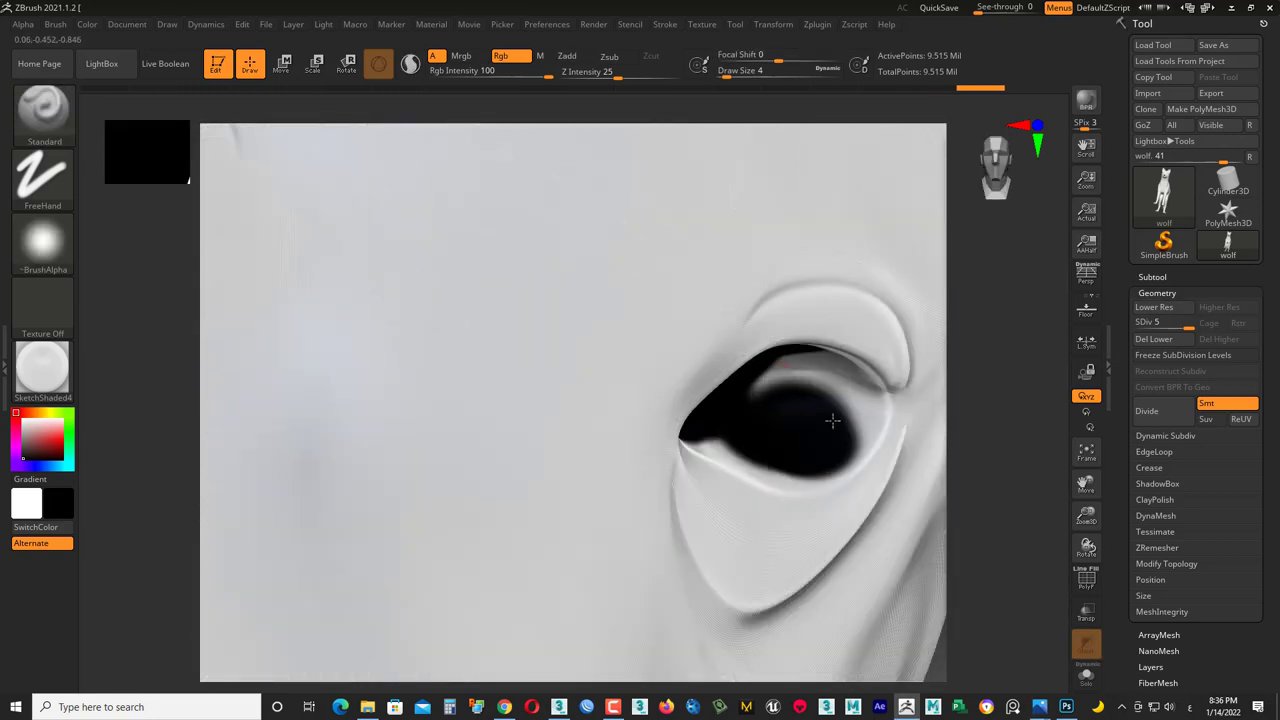
{"action": "key", "text": "space"}
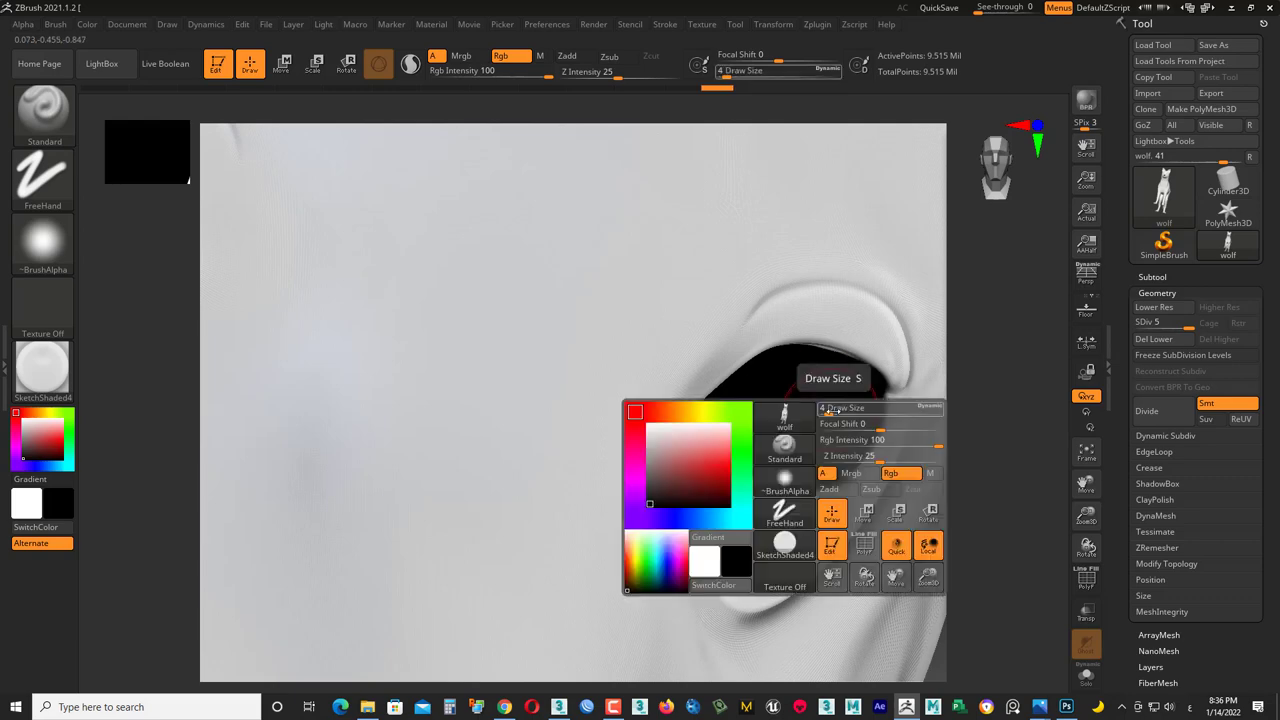
{"action": "mouse_move", "coordinate": [829, 406]}
{"action": "left_mouse_down"}
{"action": "mouse_move", "coordinate": [846, 406]}
{"action": "mouse_move", "coordinate": [480, 411]}
{"action": "left_mouse_up"}
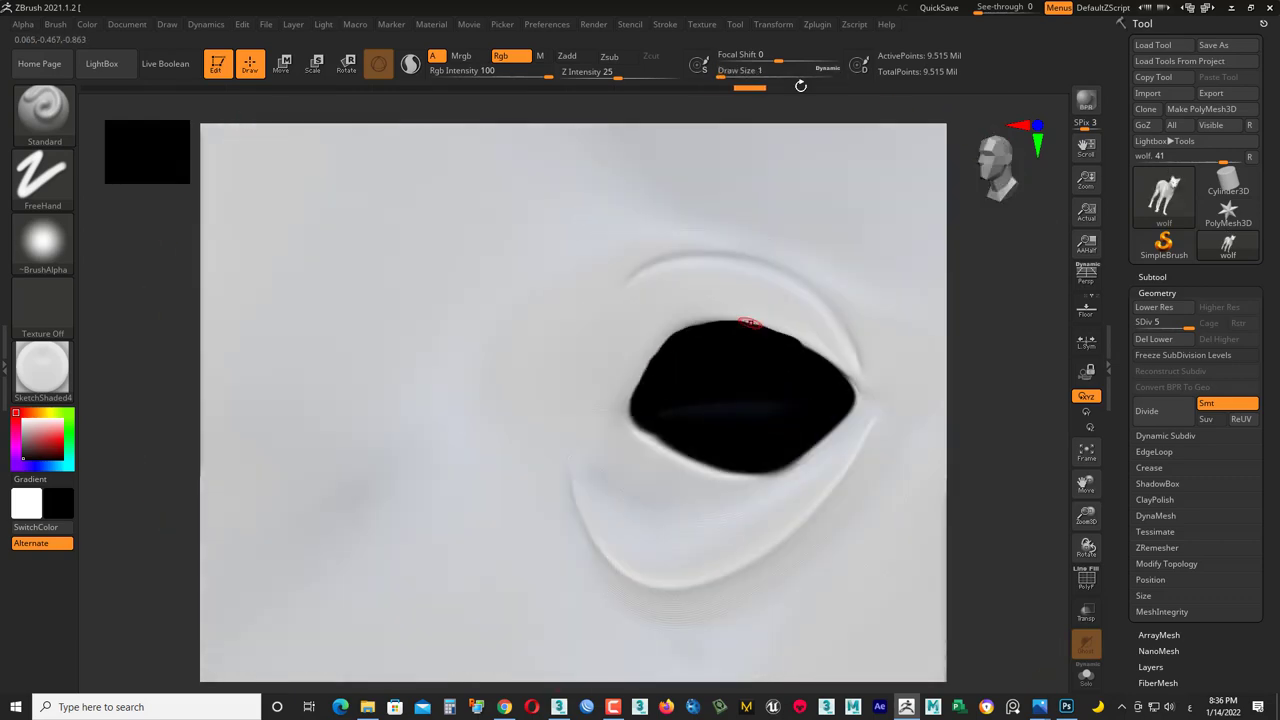
{"action": "left_click", "coordinate": [665, 24]}
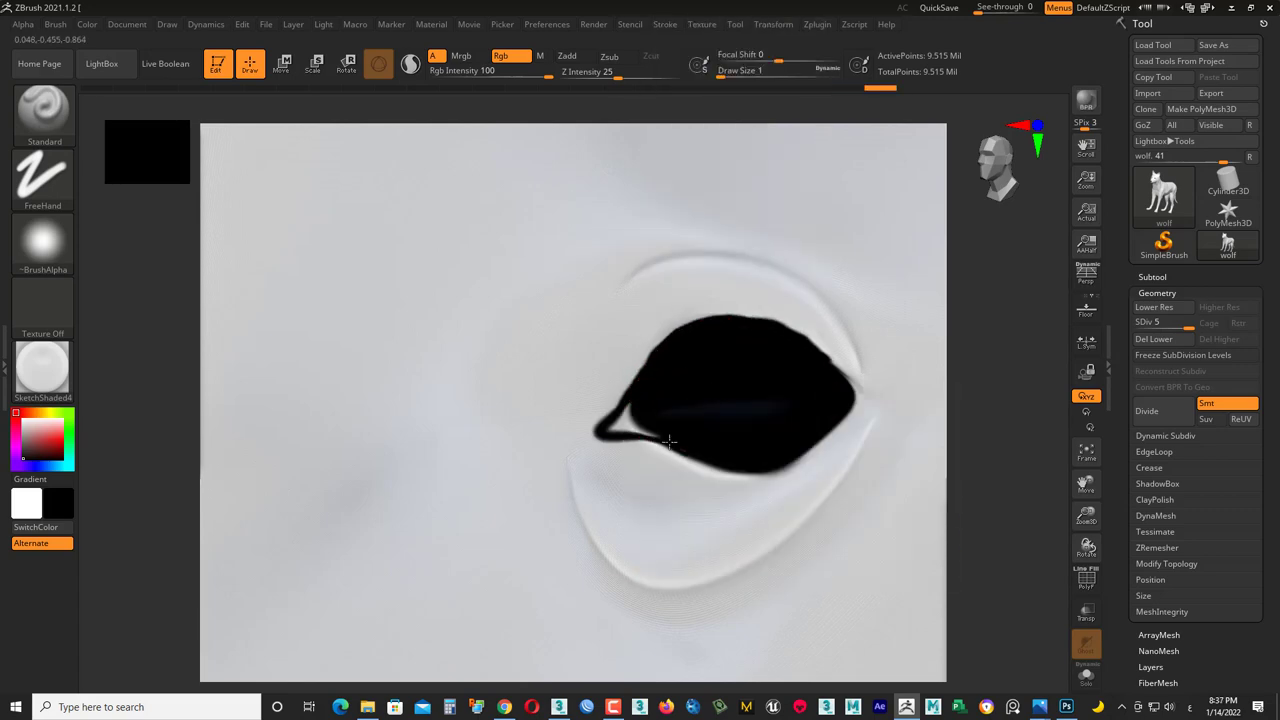
{"action": "key", "text": "bracketright"}
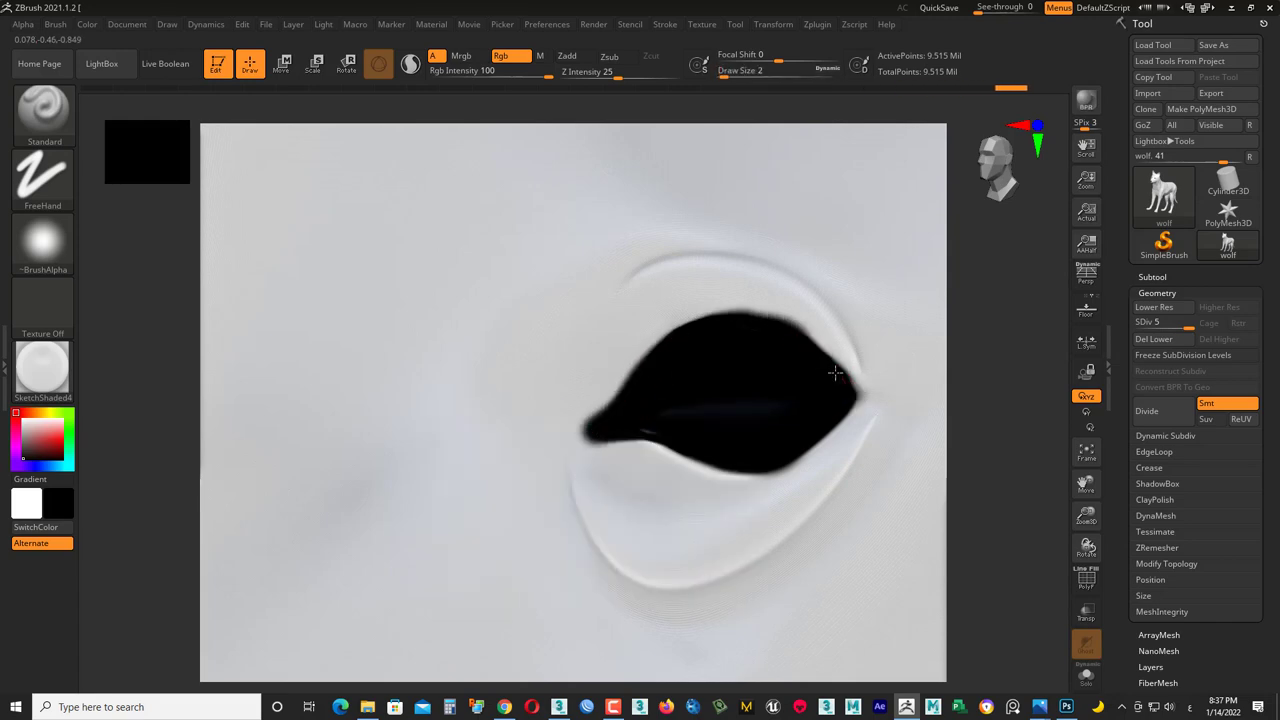
{"action": "right_click_drag", "start_coordinate": [716, 331], "coordinate": [841, 391]}
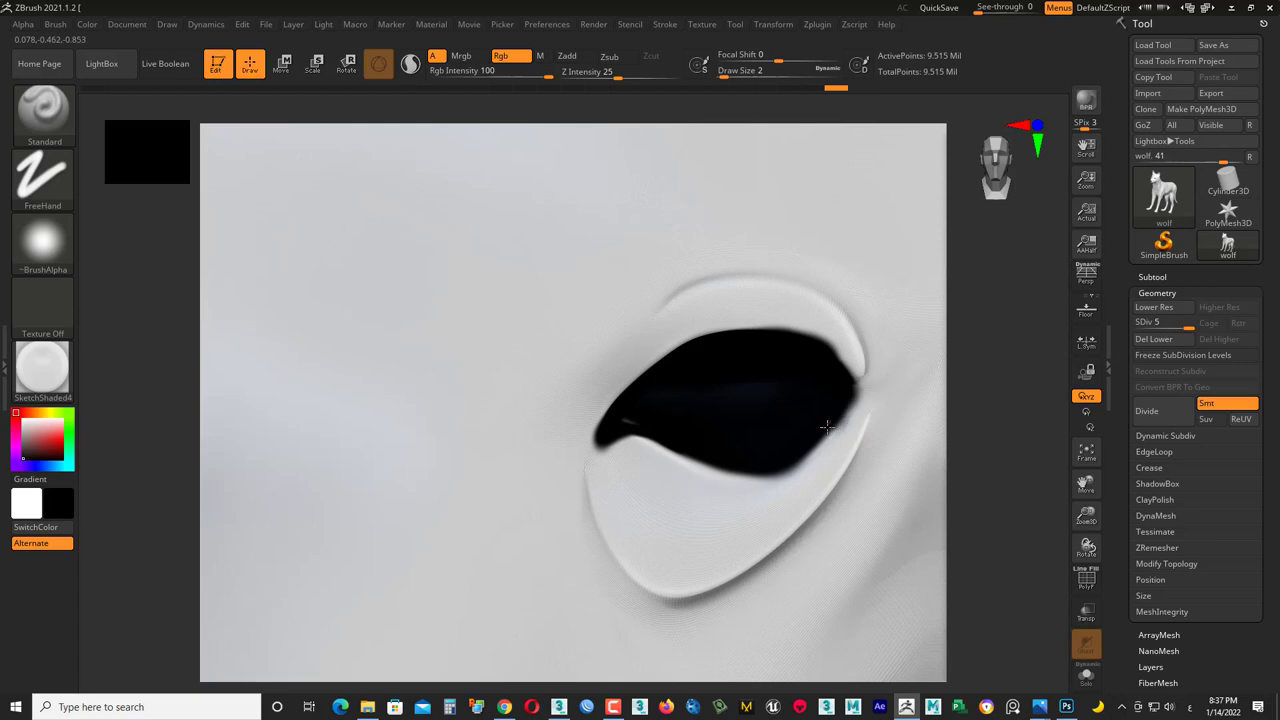
{"action": "right_click_drag", "start_coordinate": [621, 430], "coordinate": [632, 419]}
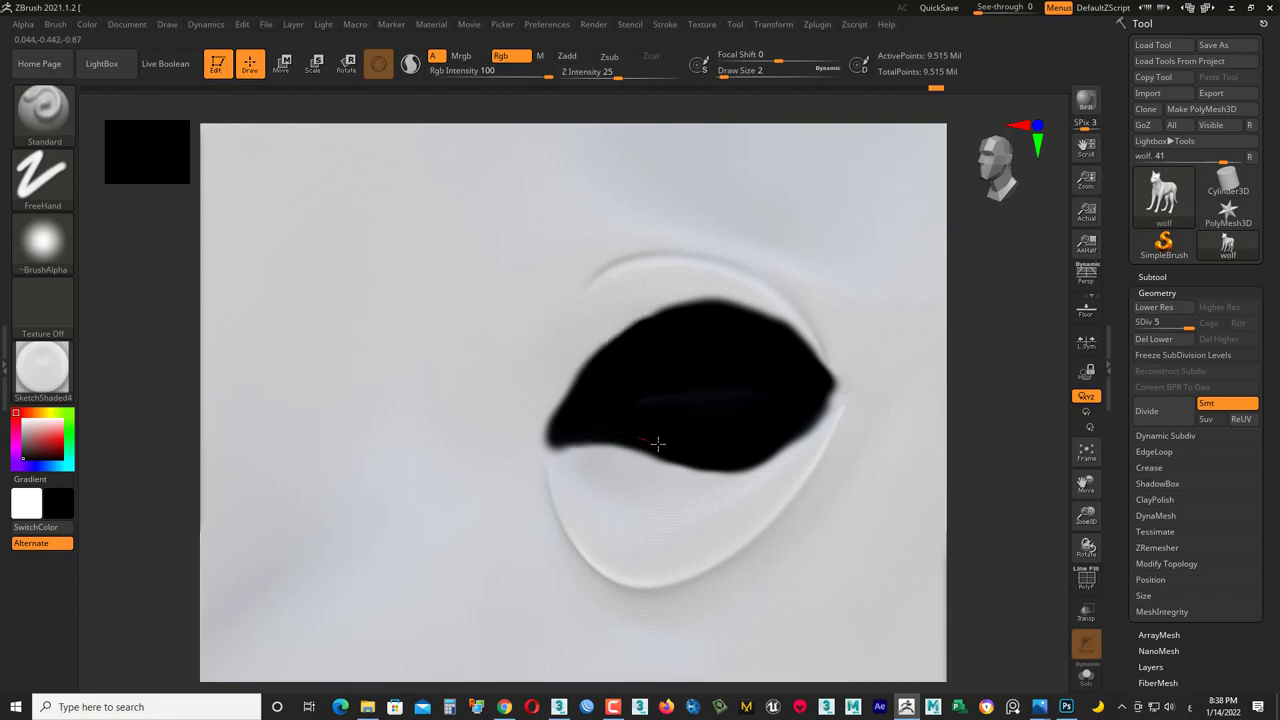
{"action": "mouse_move", "coordinate": [642, 443]}
{"action": "right_mouse_down"}
{"action": "mouse_move", "coordinate": [794, 514]}
{"action": "mouse_move", "coordinate": [791, 494]}
{"action": "mouse_move", "coordinate": [732, 497]}
{"action": "mouse_move", "coordinate": [660, 357]}
{"action": "mouse_move", "coordinate": [557, 349]}
{"action": "right_mouse_up"}
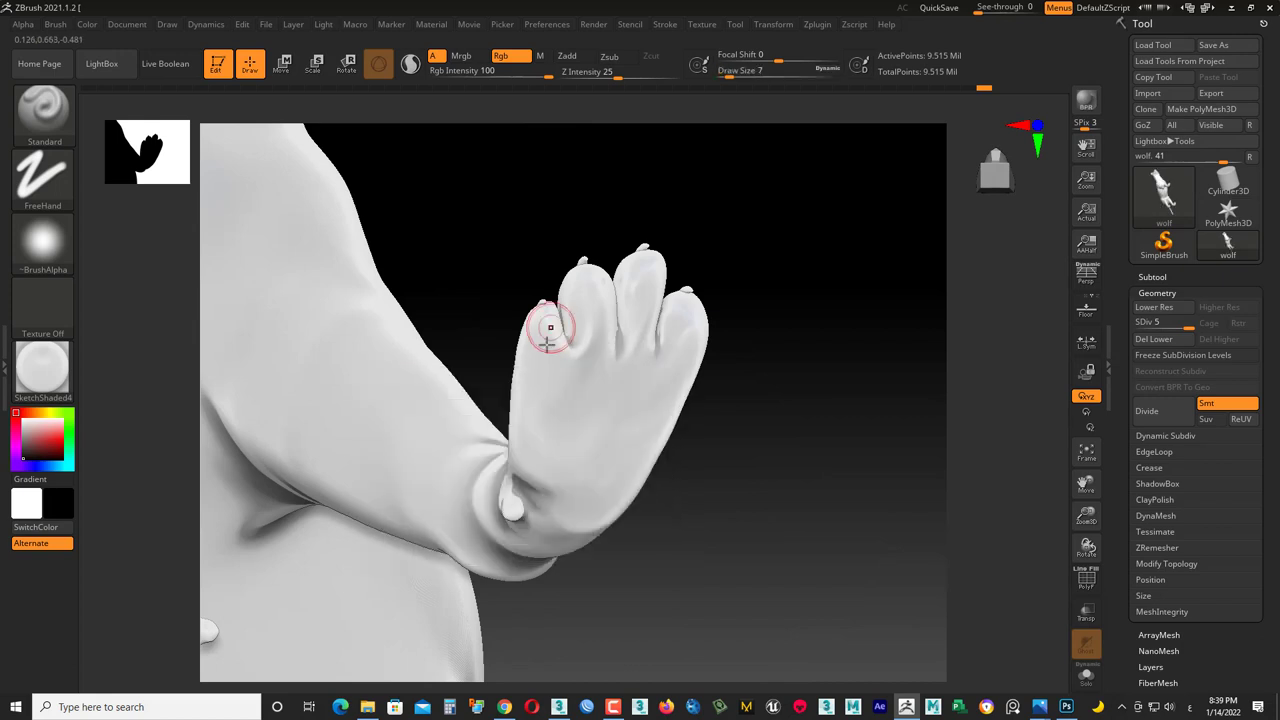
- Polypaint the paw toes and palm solid black, undoing one stray stroke
{"action": "left_click_drag", "start_coordinate": [586, 276], "coordinate": [596, 410]}
{"action": "right_click_drag", "start_coordinate": [596, 410], "coordinate": [625, 480]}
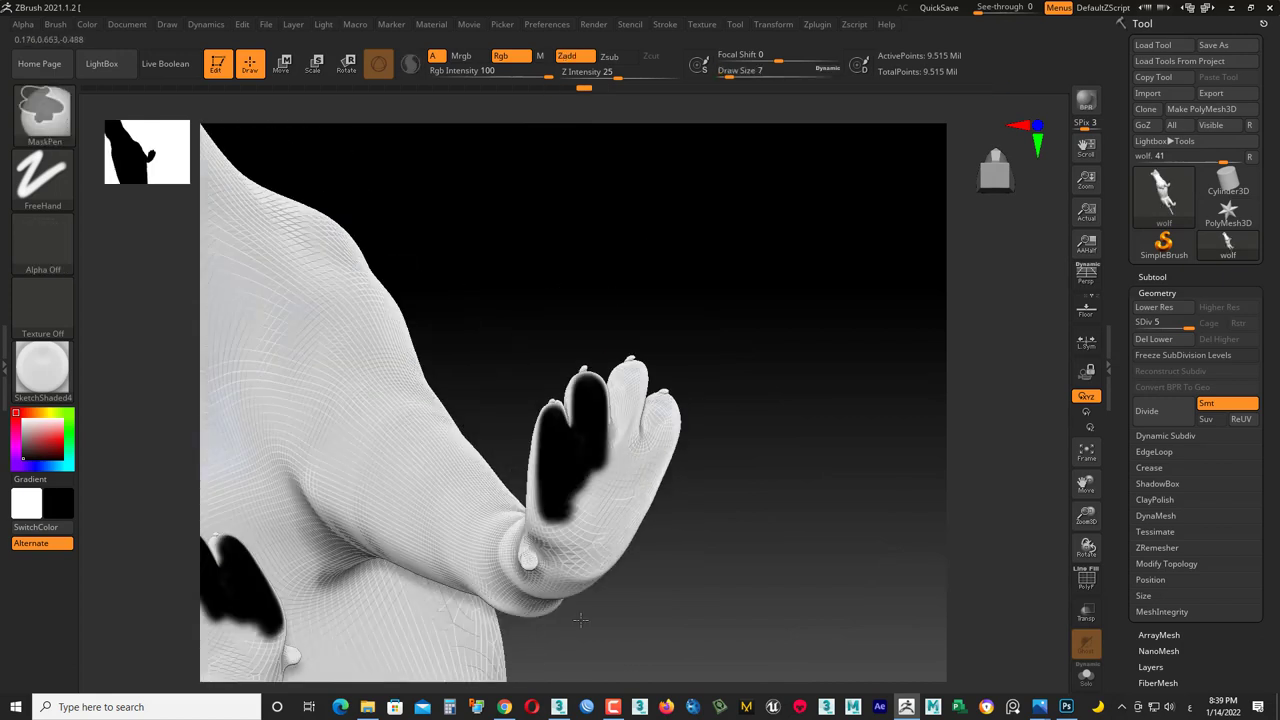
{"action": "left_click_drag", "start_coordinate": [625, 475], "coordinate": [620, 398]}
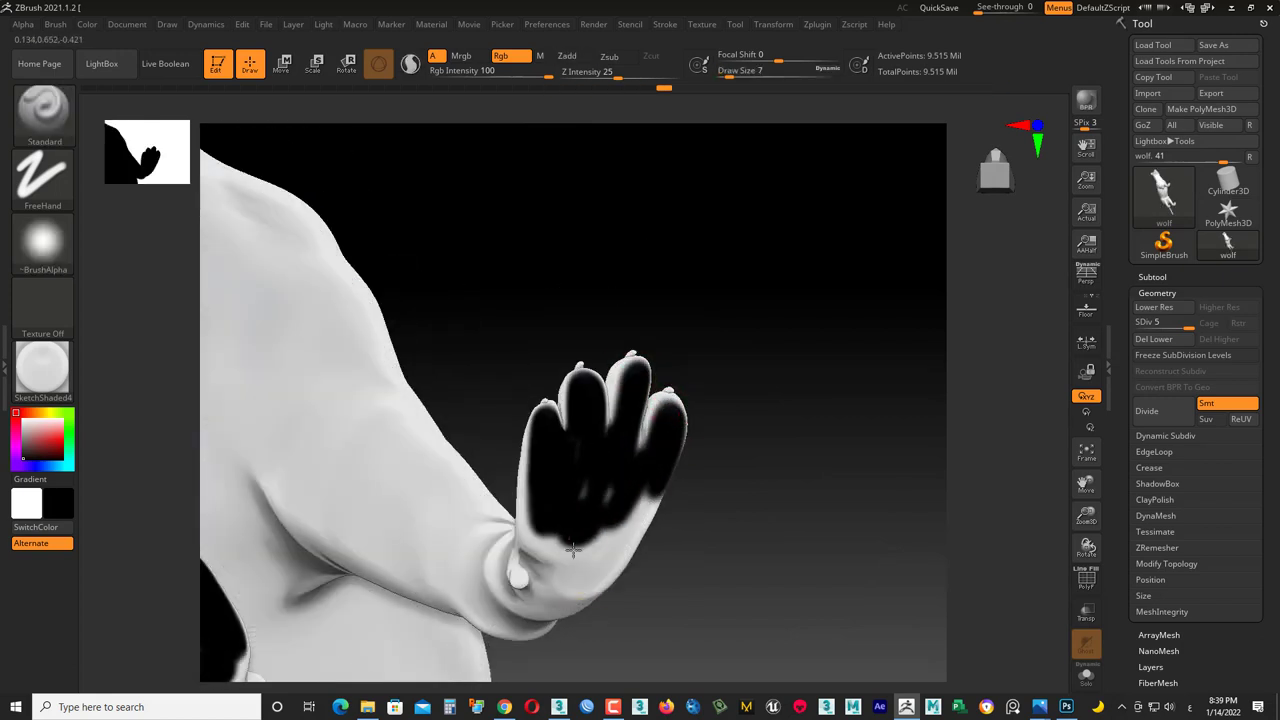
{"action": "right_click_drag", "start_coordinate": [588, 561], "coordinate": [648, 500]}
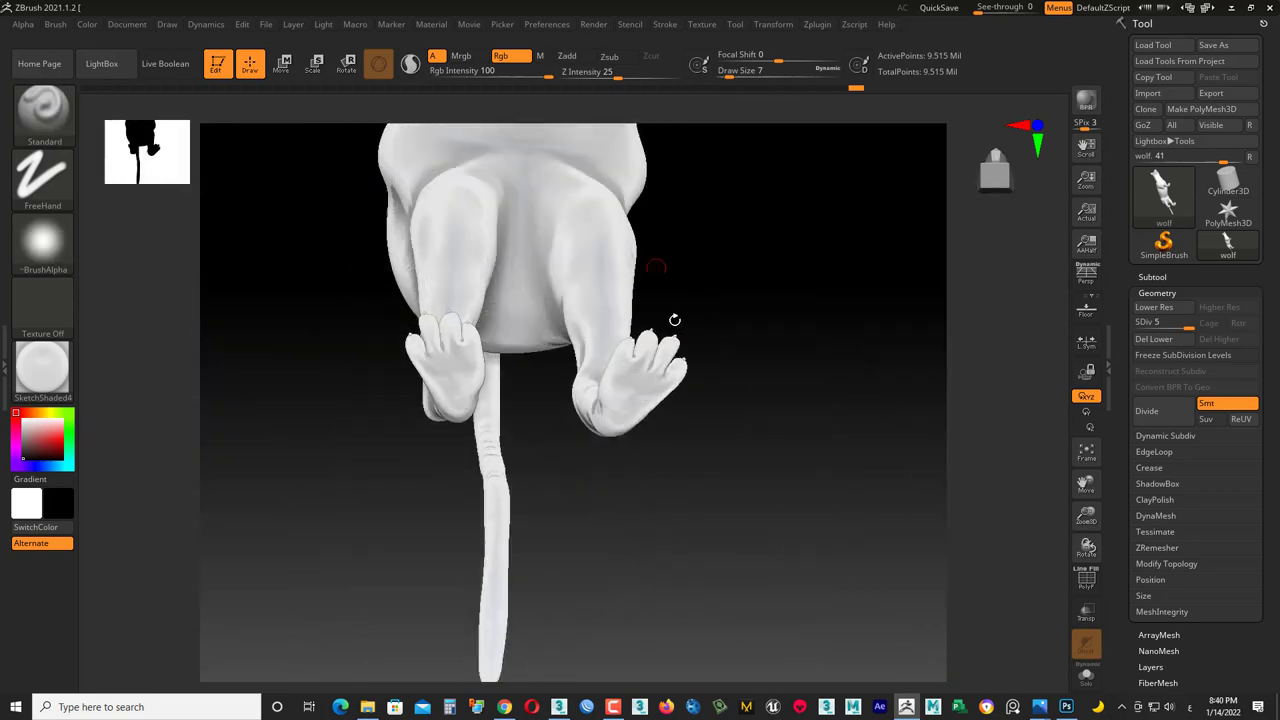
{"action": "left_click_drag", "start_coordinate": [605, 272], "coordinate": [527, 378]}
{"action": "left_click_drag", "start_coordinate": [540, 430], "coordinate": [594, 371]}
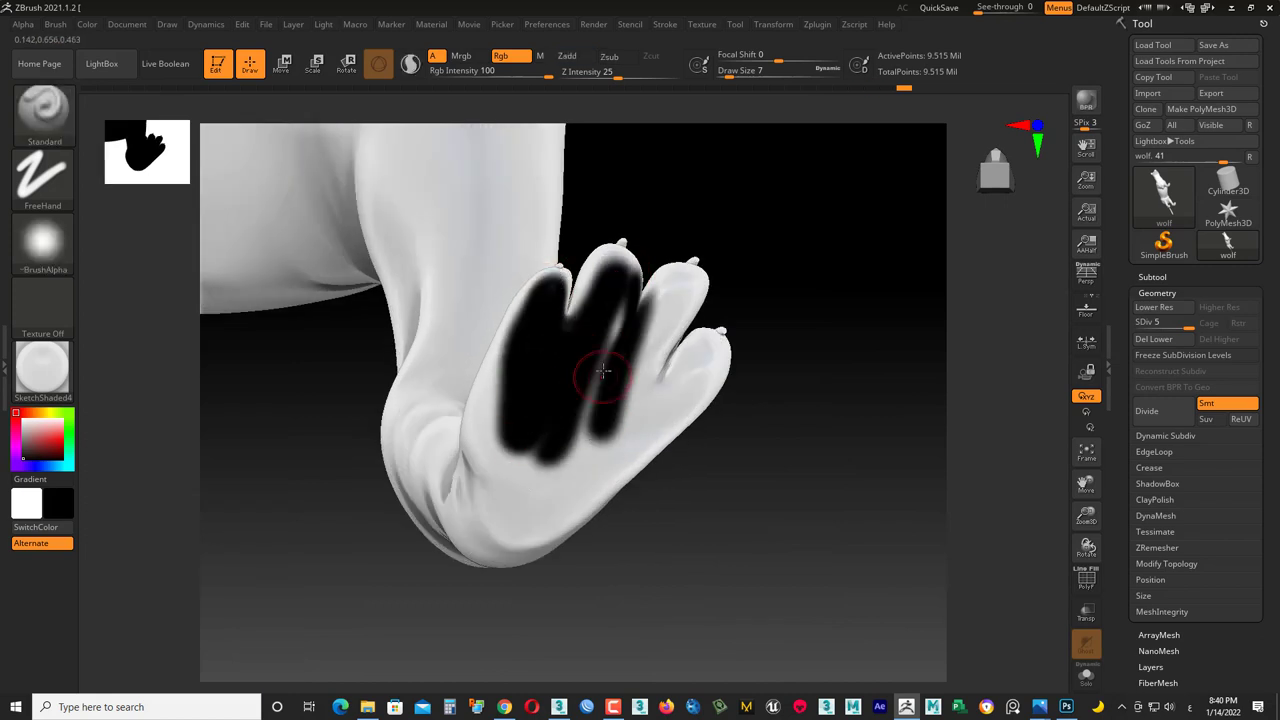
{"action": "key", "text": "ctrl+z"}
{"action": "mouse_move", "coordinate": [633, 268]}
{"action": "left_mouse_down"}
{"action": "mouse_move", "coordinate": [690, 320]}
{"action": "mouse_move", "coordinate": [651, 424]}
{"action": "left_mouse_up"}
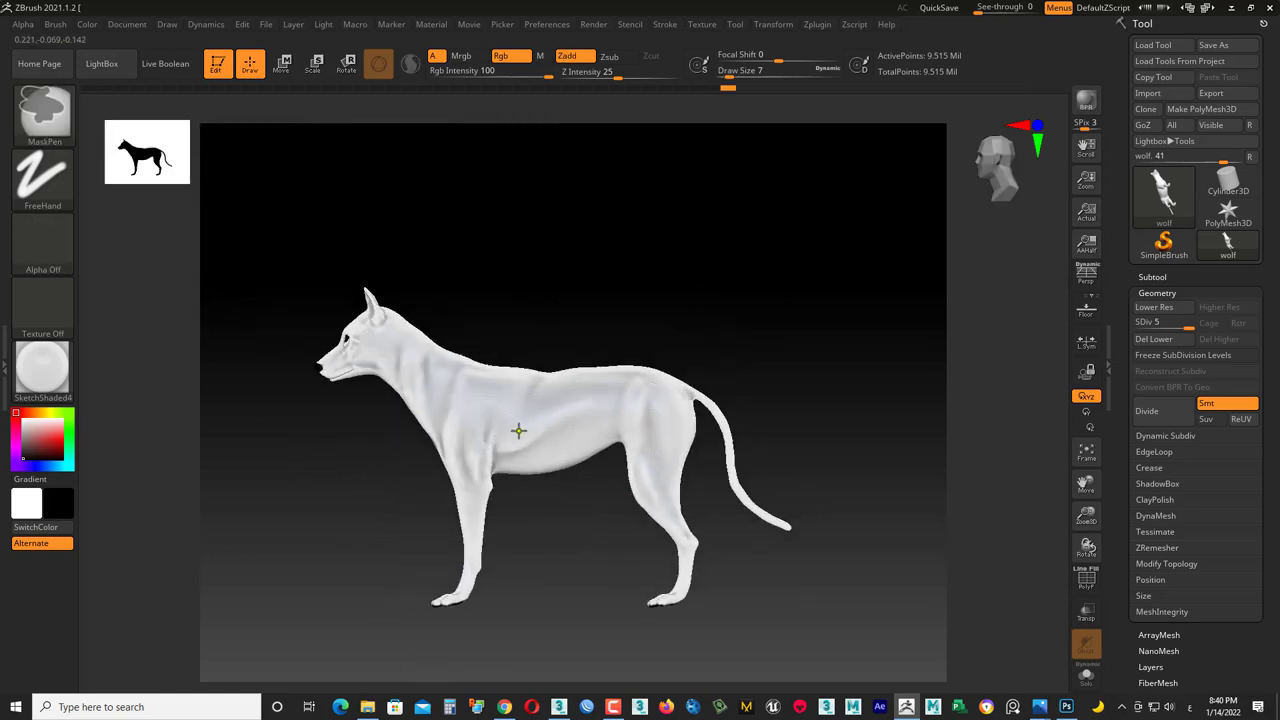
- Create a new texture map from the wolf's polypaint and save it out as hairDistribution.jpg
{"action": "left_click", "coordinate": [1160, 484]}
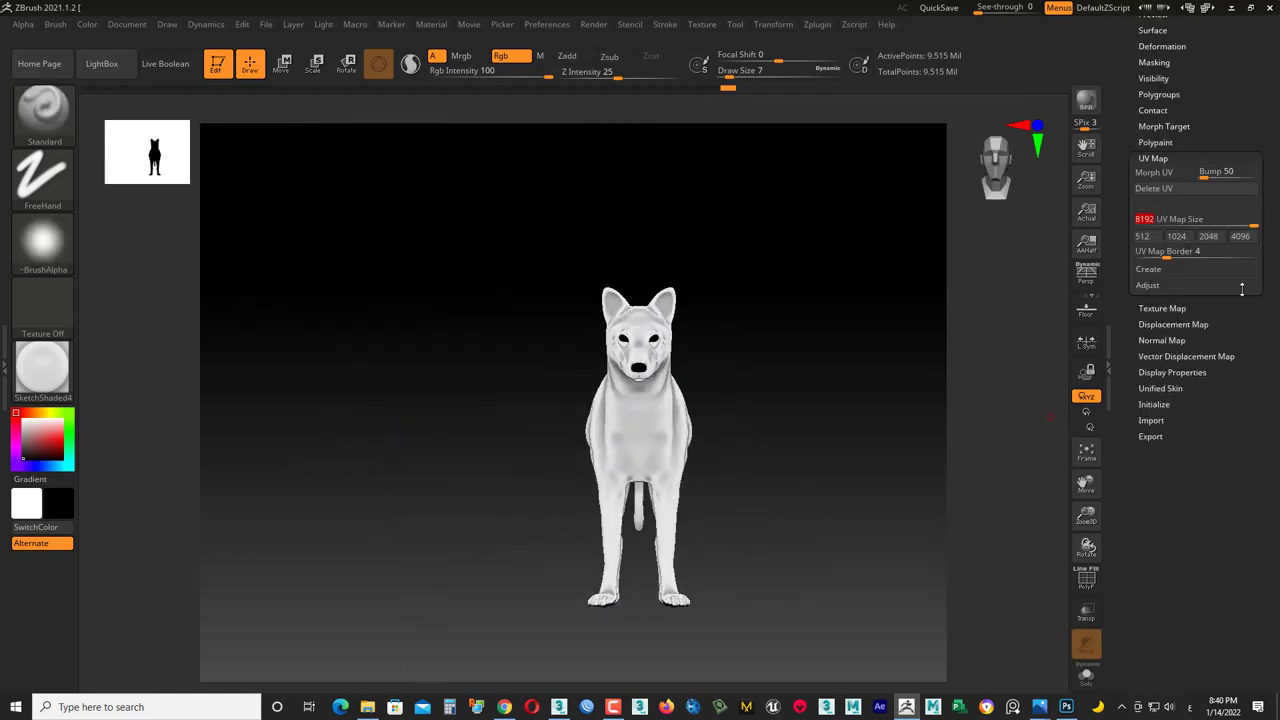
{"action": "left_click", "coordinate": [1164, 310]}
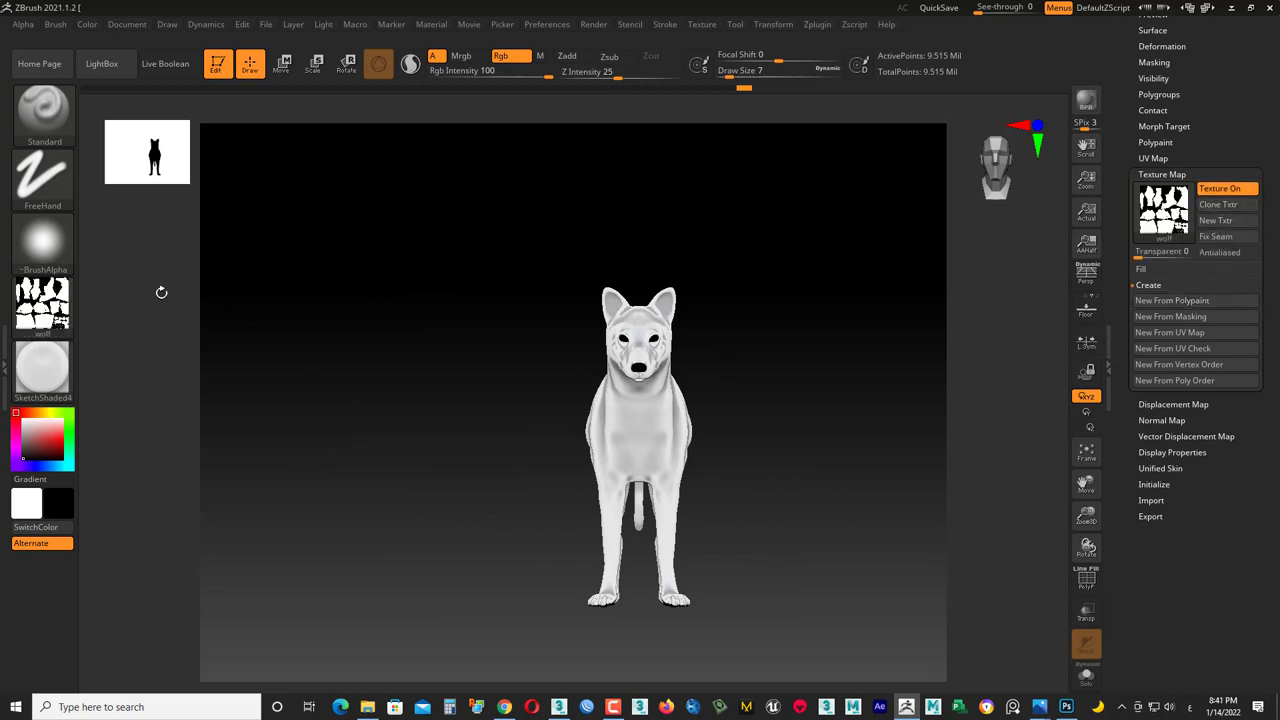
{"action": "left_click", "coordinate": [41, 303]}
{"action": "left_click", "coordinate": [171, 536]}
{"action": "type", "text": "hairDistributio"}
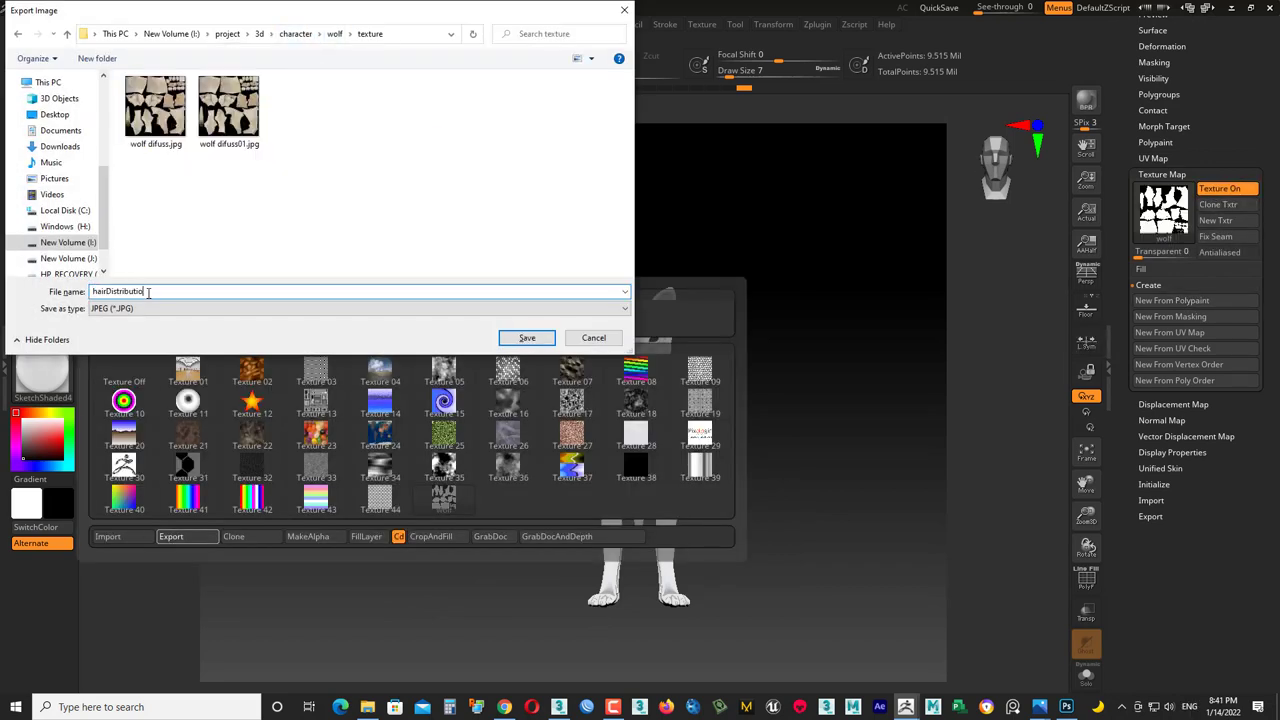
{"action": "key", "text": "Return"}
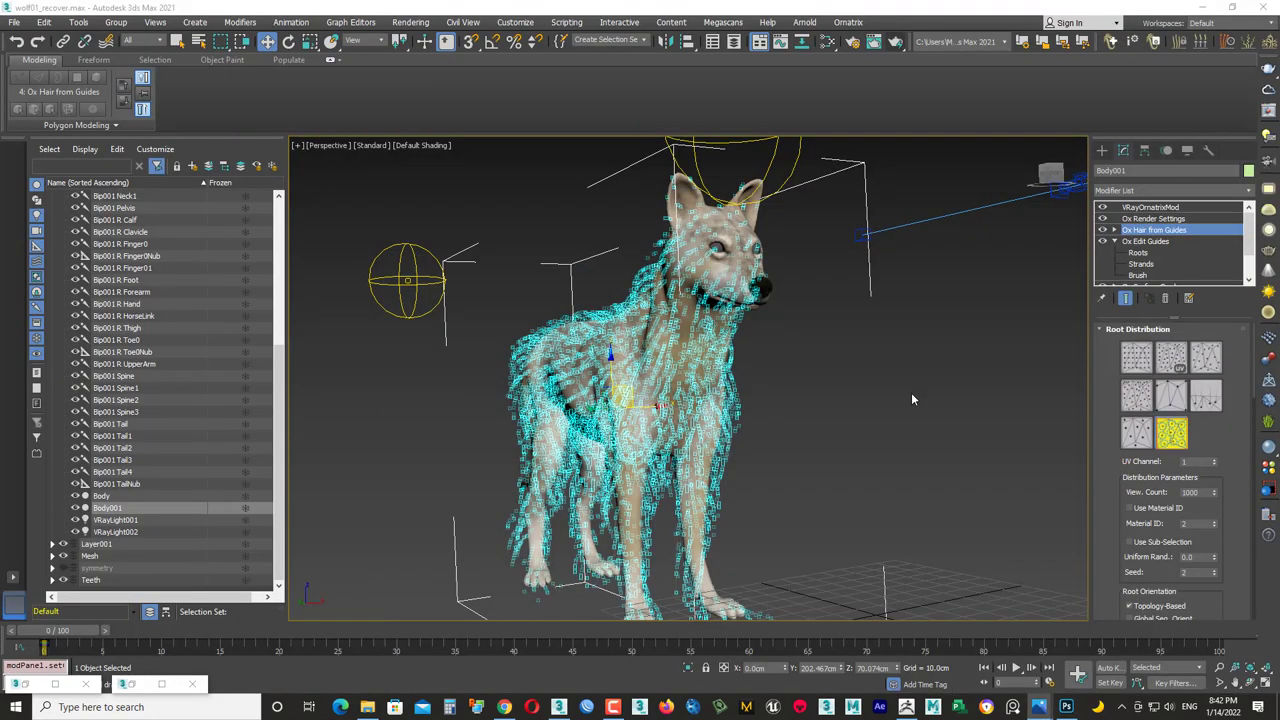
- Wire the hairDistribution.jpg bitmap into Dense Hair Settings' Distribution Map as an instance
{"action": "middle_click_drag", "start_coordinate": [911, 399], "coordinate": [887, 389]}
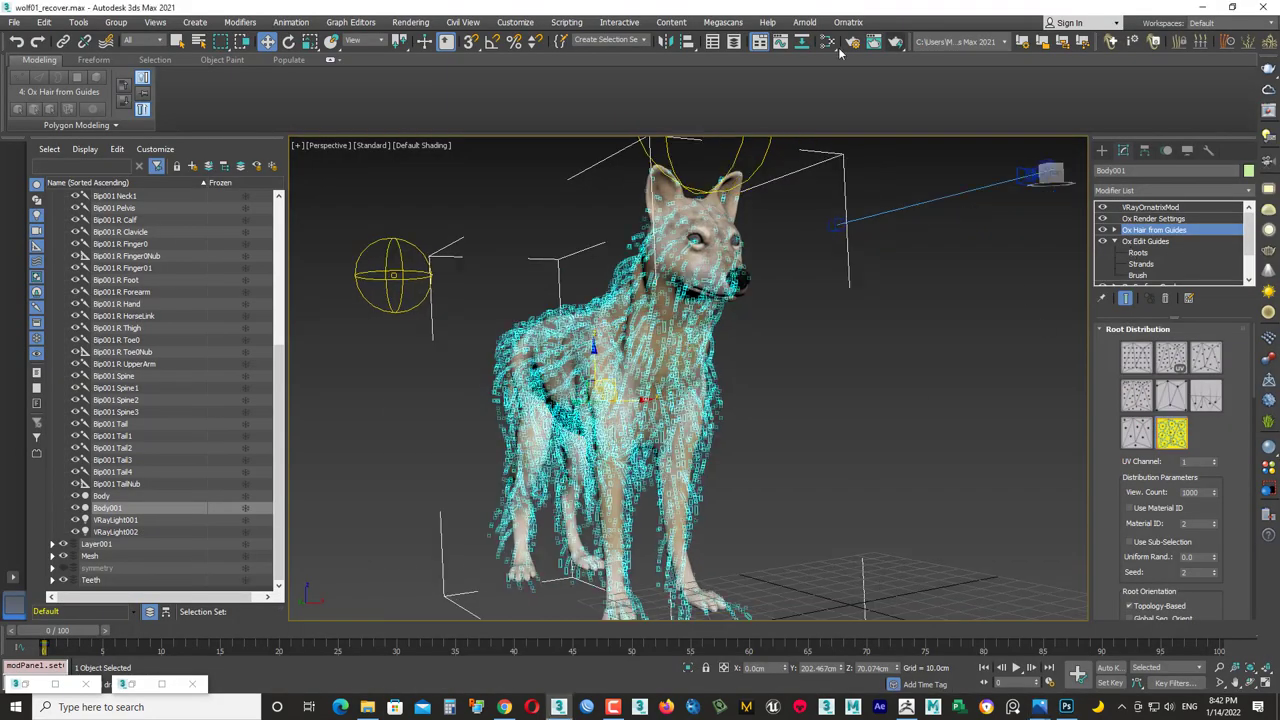
{"action": "left_click", "coordinate": [853, 46]}
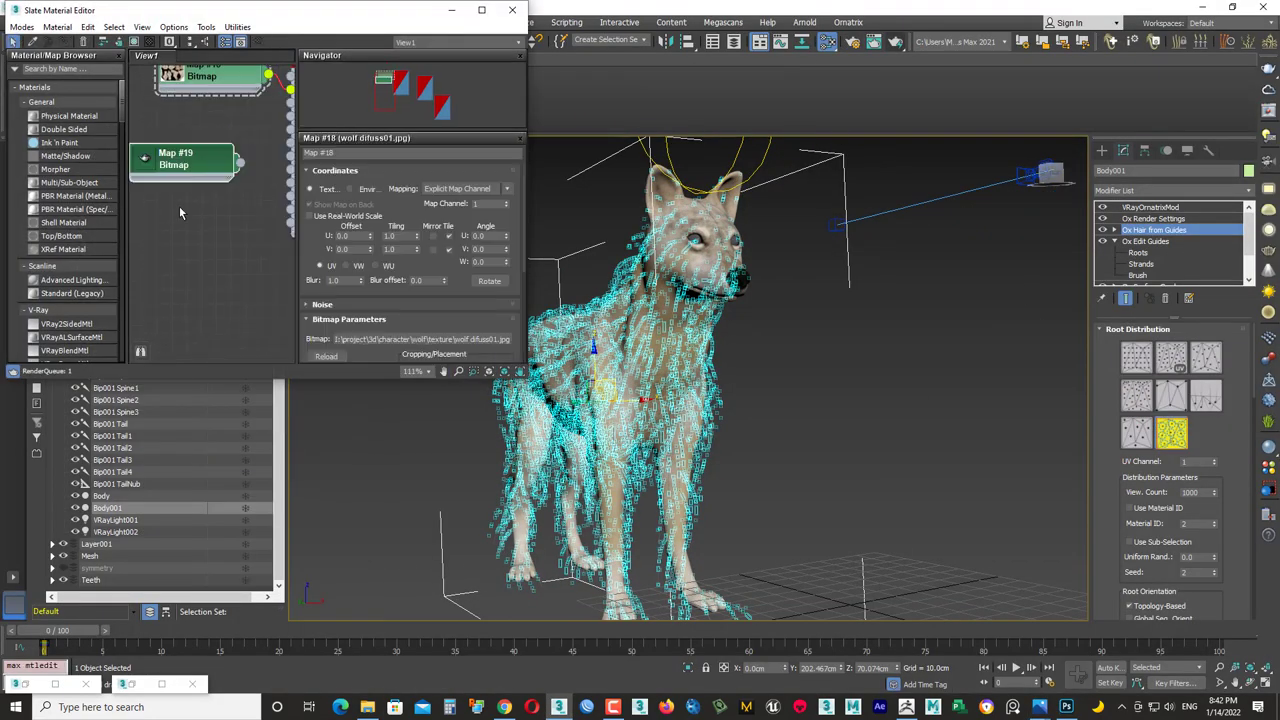
{"action": "scroll", "coordinate": [1170, 480], "scroll_direction": "down", "scroll_amount": 5}
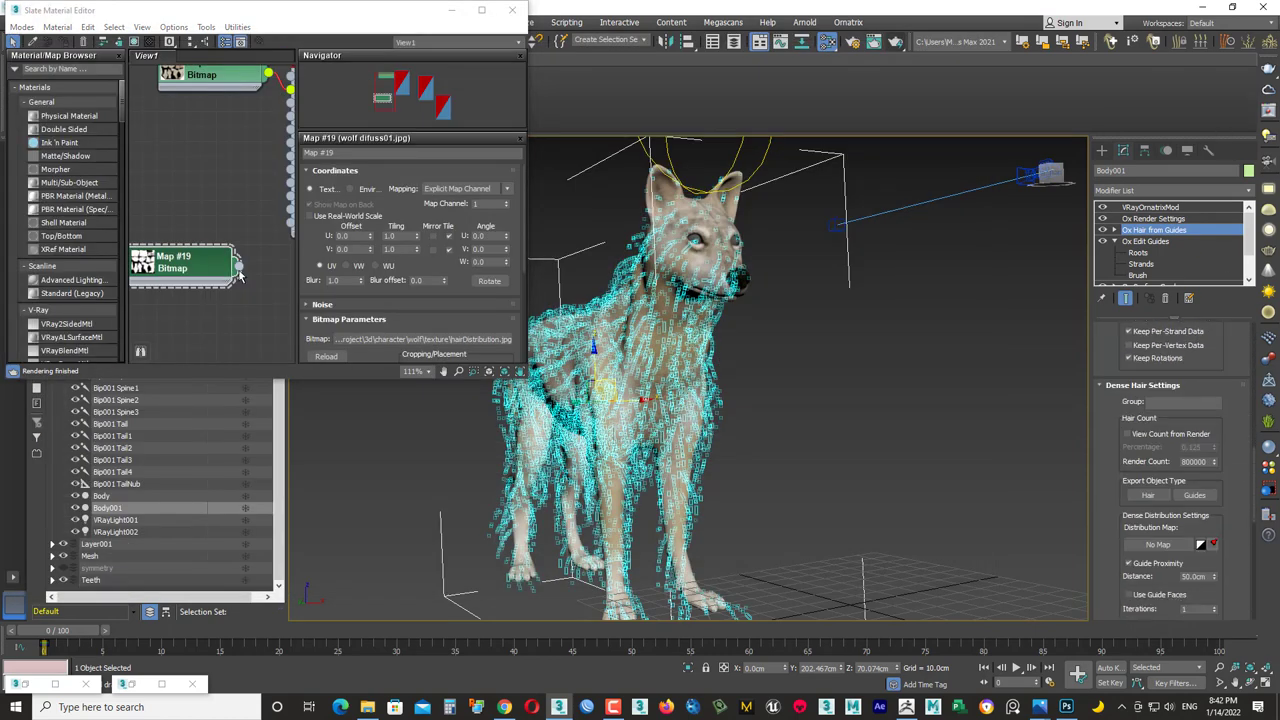
{"action": "left_click_drag", "start_coordinate": [238, 265], "coordinate": [1158, 544]}
{"action": "left_click", "coordinate": [620, 394]}
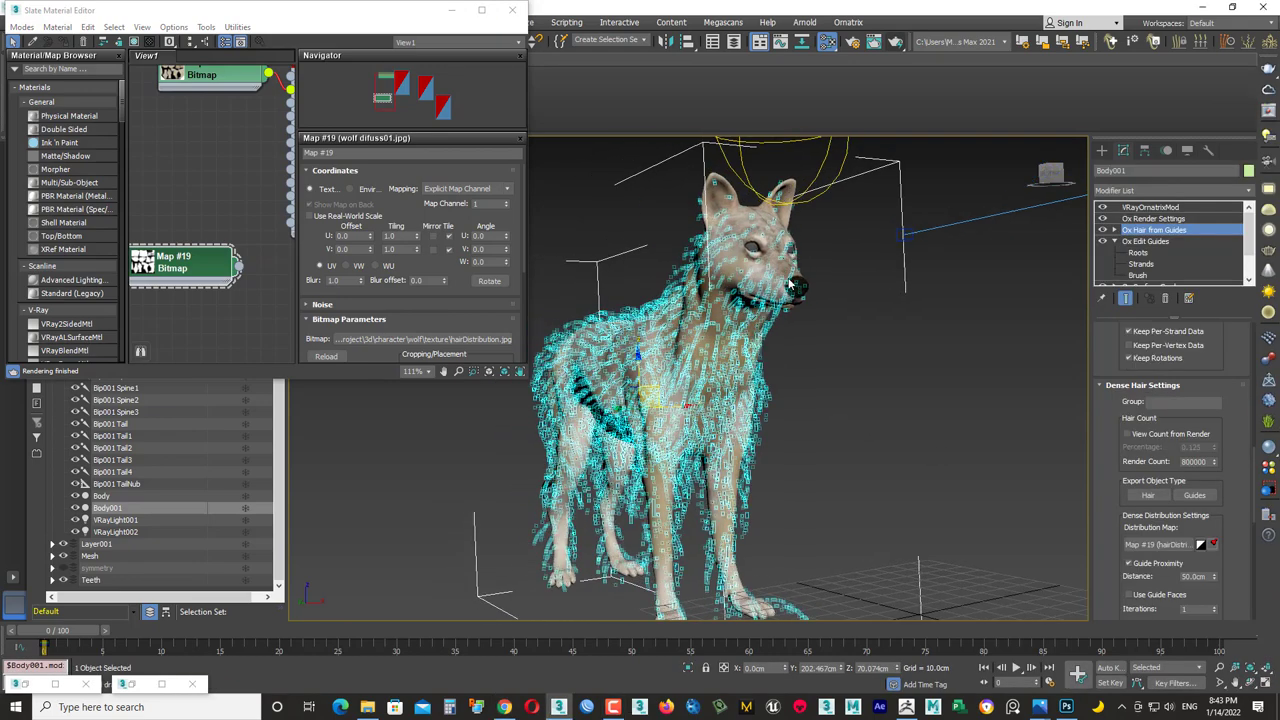
- Raise the viewport View Count so more of the distributed hair is shown
{"action": "scroll", "coordinate": [725, 235], "scroll_direction": "up", "scroll_amount": 10}
{"action": "scroll", "coordinate": [1230, 447], "scroll_direction": "up", "scroll_amount": 3}
{"action": "scroll", "coordinate": [1230, 447], "scroll_direction": "up", "scroll_amount": 3}
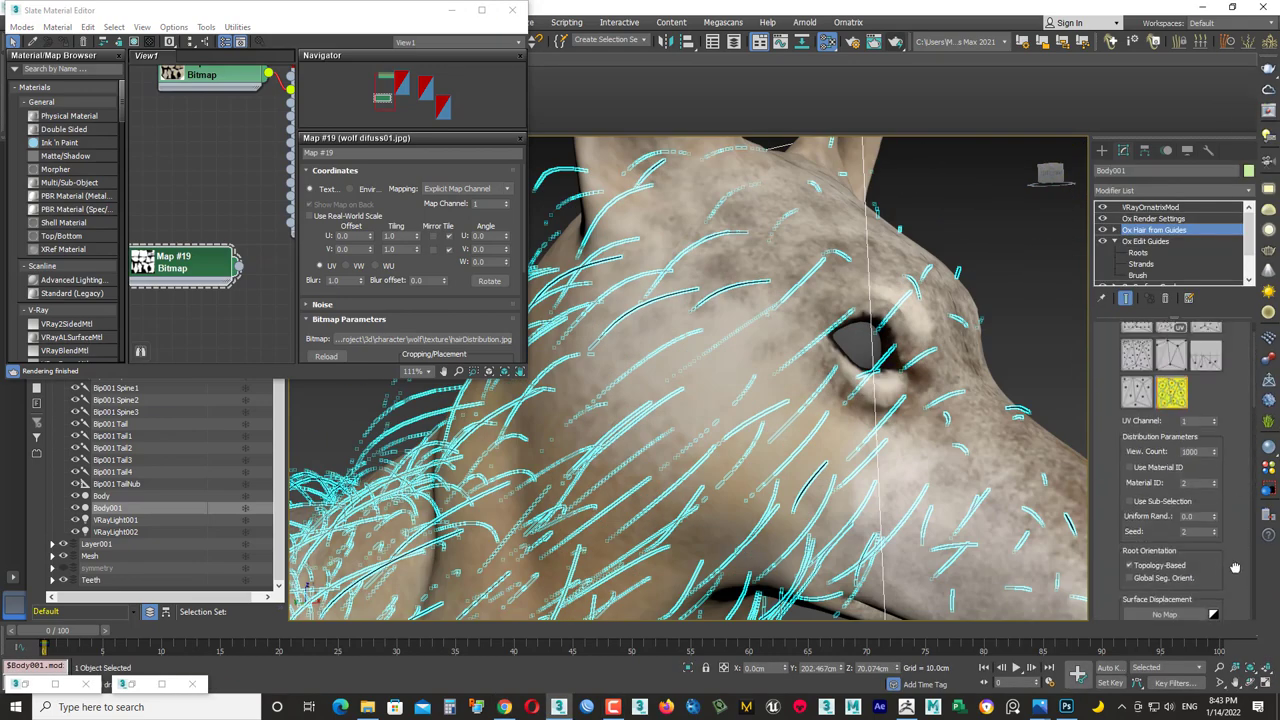
{"action": "scroll", "coordinate": [1225, 470], "scroll_direction": "up", "scroll_amount": 3}
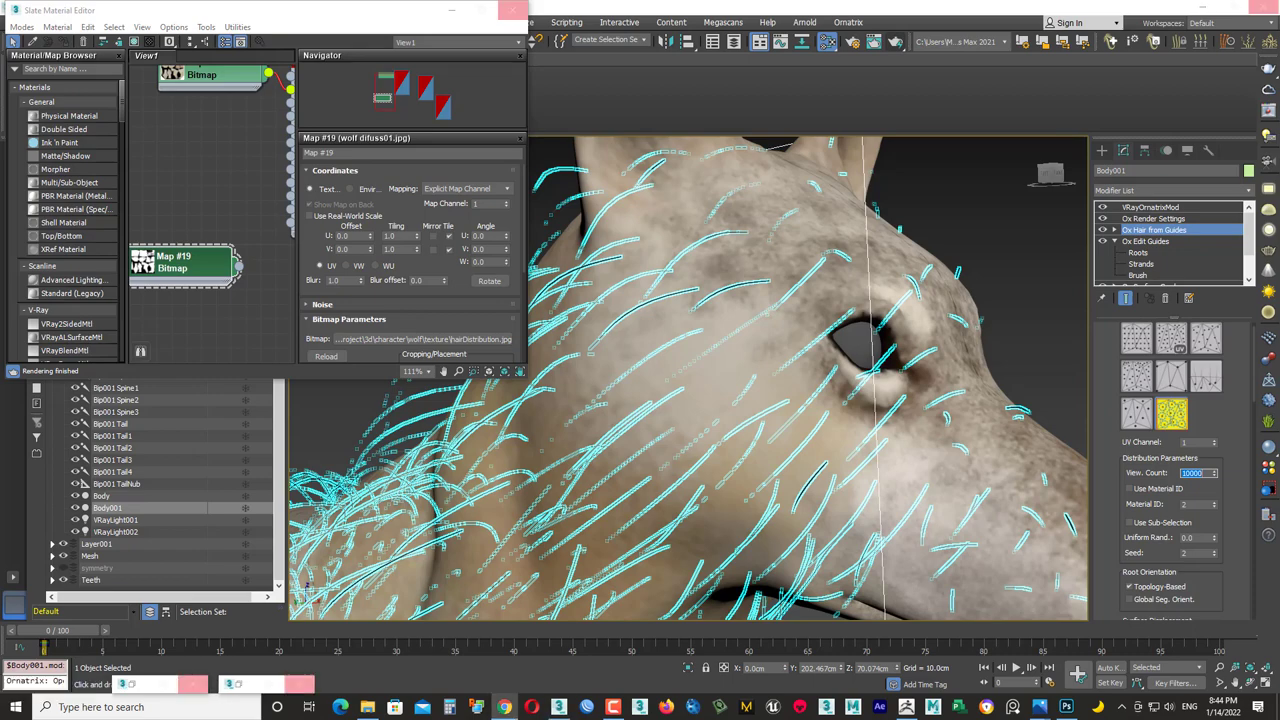
{"action": "key", "text": "Return"}
{"action": "scroll", "coordinate": [688, 380], "scroll_direction": "down", "scroll_amount": 10}
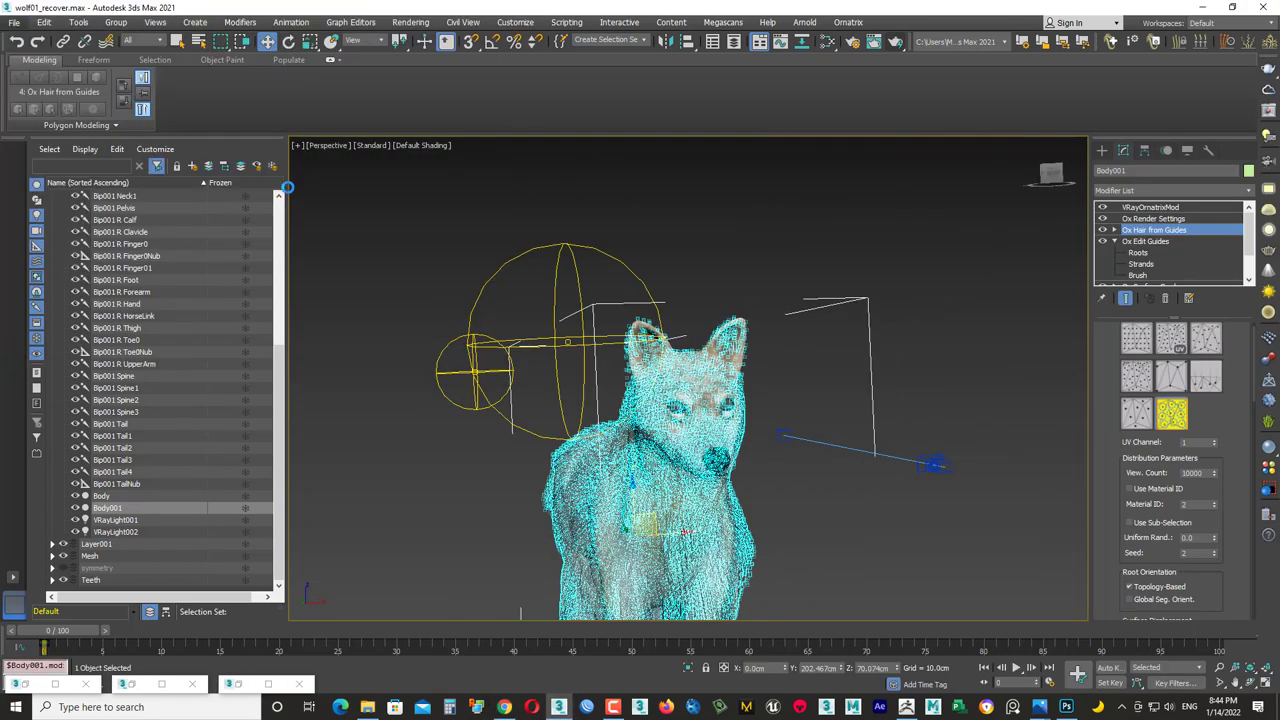
- Select the guide roots on the wolf's face and begin brushing them
{"action": "left_click", "coordinate": [1138, 252]}
{"action": "scroll", "coordinate": [852, 355], "scroll_direction": "down", "scroll_amount": 6}
{"action": "left_click", "coordinate": [815, 297]}
{"action": "scroll", "coordinate": [722, 245], "scroll_direction": "up", "scroll_amount": 10}
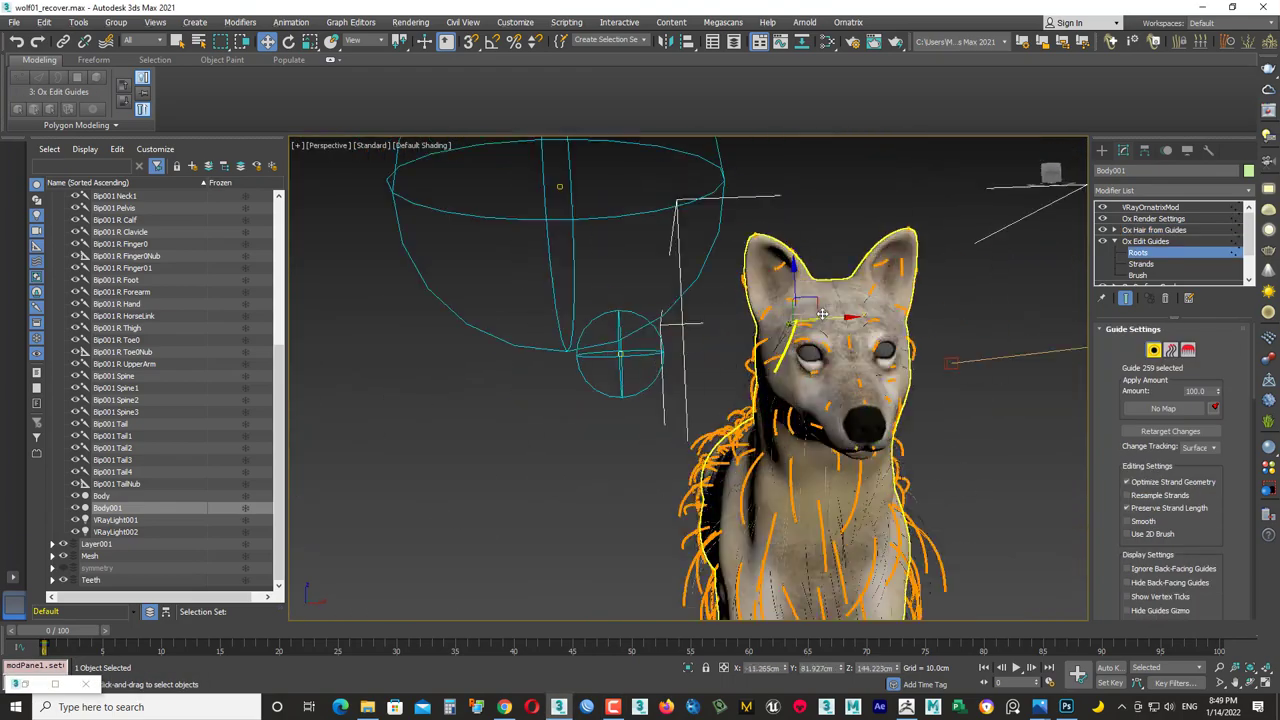
{"action": "key", "text": "3"}
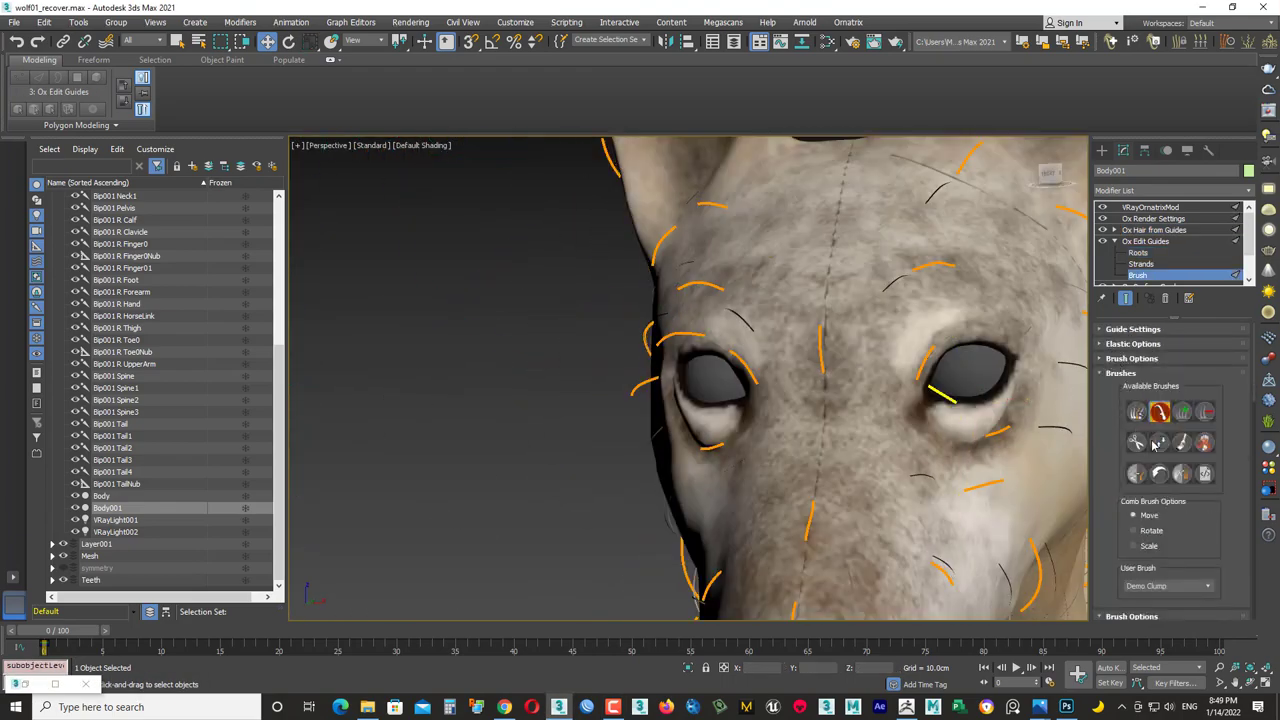
{"action": "scroll", "coordinate": [957, 431], "scroll_direction": "down", "scroll_amount": 10}
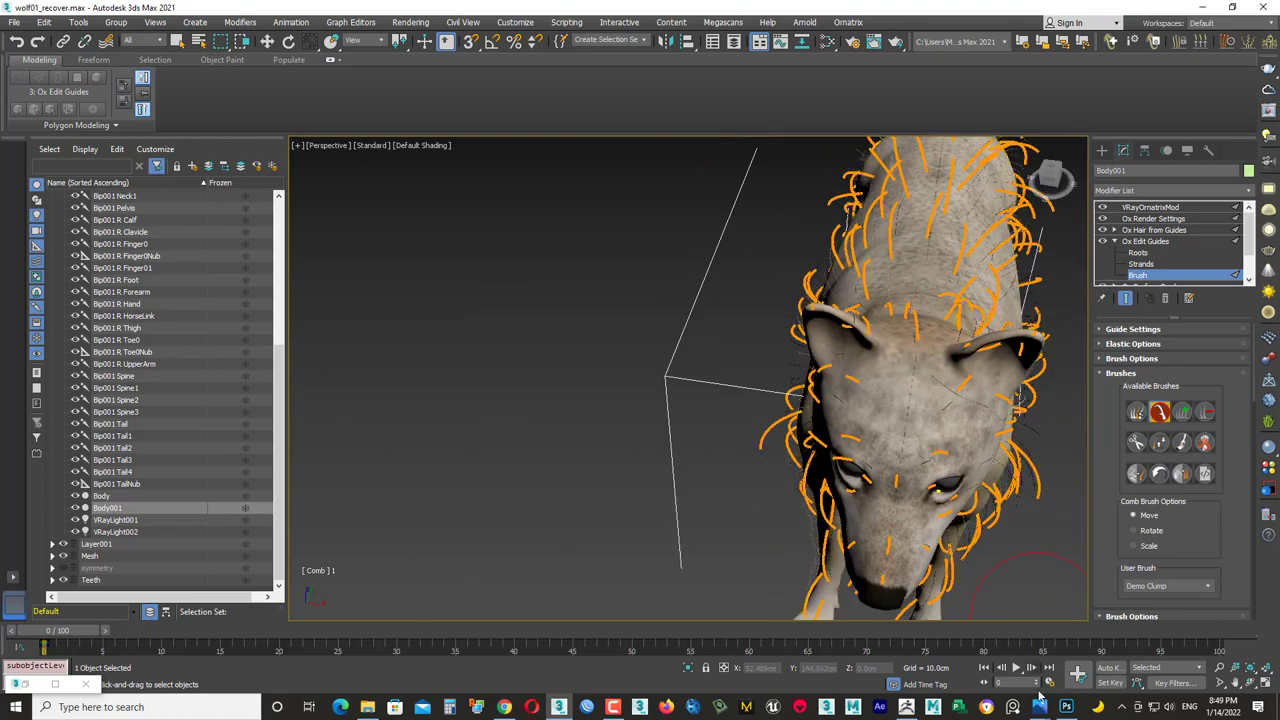
{"action": "middle_click_drag", "start_coordinate": [905, 487], "coordinate": [866, 340], "text": "alt"}
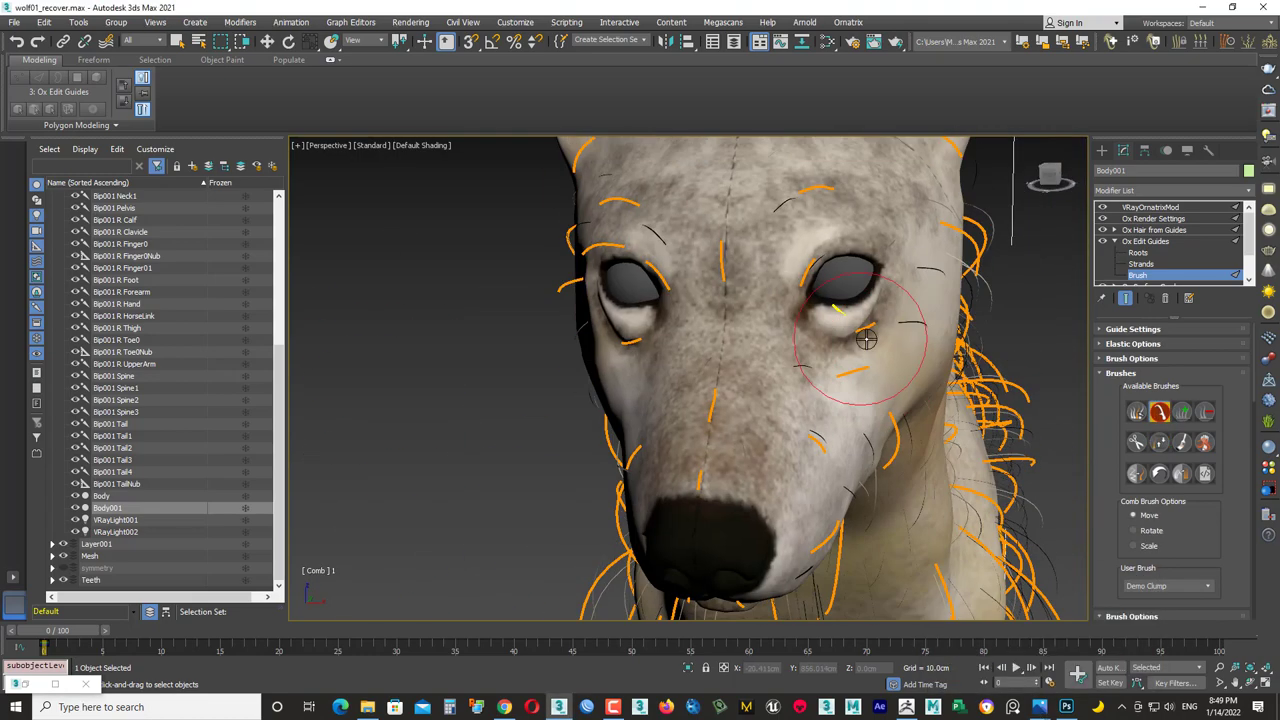
{"action": "scroll", "coordinate": [846, 331], "scroll_direction": "down", "scroll_amount": 3}
{"action": "scroll", "coordinate": [846, 331], "scroll_direction": "down", "scroll_amount": 5}
{"action": "key", "text": "1"}
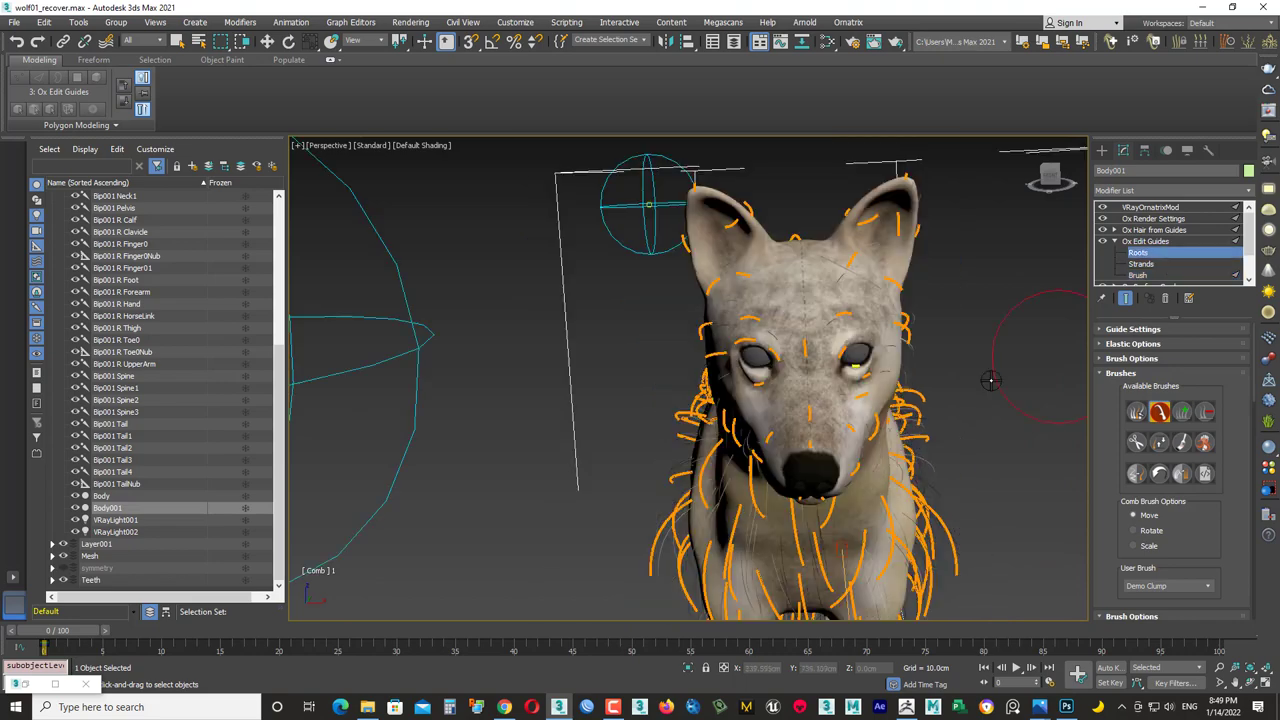
{"action": "mouse_move", "coordinate": [846, 331]}
{"action": "middle_mouse_down", "text": "alt"}
{"action": "mouse_move", "coordinate": [950, 420]}
{"action": "mouse_move", "coordinate": [904, 176]}
{"action": "mouse_move", "coordinate": [880, 300]}
{"action": "mouse_move", "coordinate": [820, 380]}
{"action": "middle_mouse_up", "text": "alt"}
{"action": "scroll", "coordinate": [880, 300], "scroll_direction": "up", "scroll_amount": 6}
- Brush the face guides from a frontal, head-on view
{"action": "key", "text": "3"}
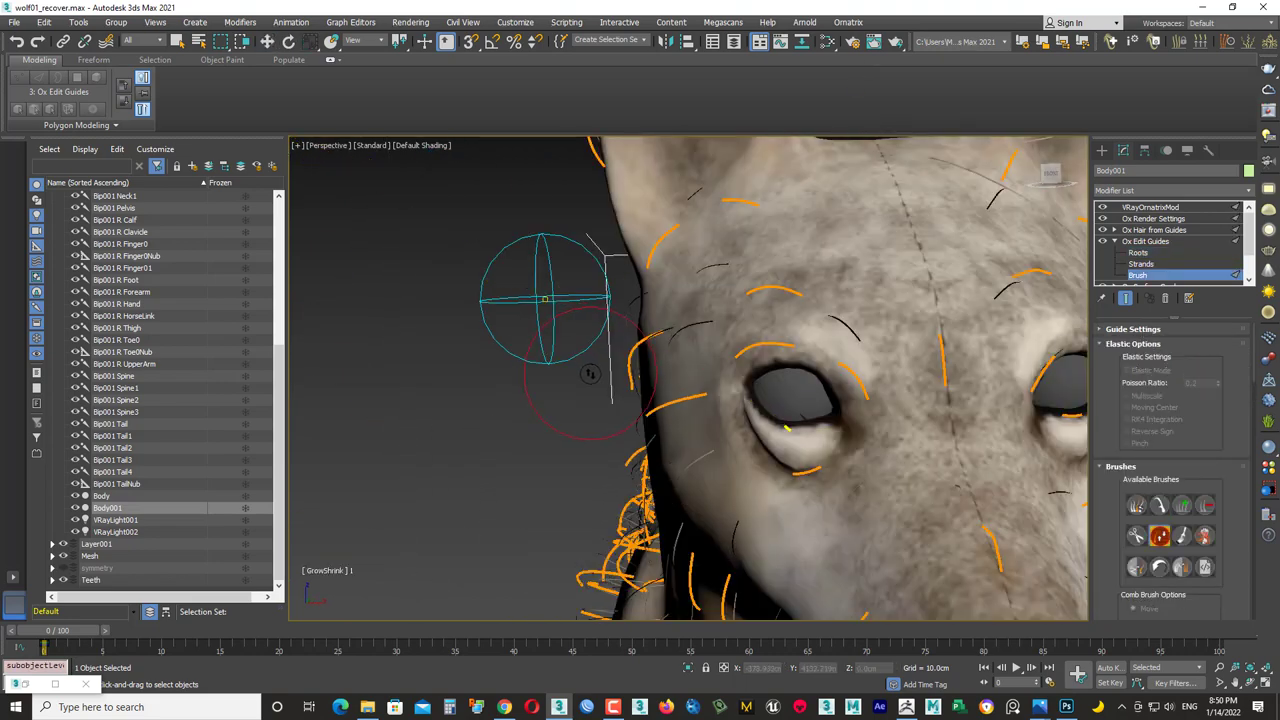
{"action": "mouse_move", "coordinate": [763, 397]}
{"action": "middle_mouse_down", "text": "alt"}
{"action": "mouse_move", "coordinate": [800, 410]}
{"action": "mouse_move", "coordinate": [923, 406]}
{"action": "middle_mouse_up", "text": "alt"}
{"action": "scroll", "coordinate": [800, 410], "scroll_direction": "down", "scroll_amount": 5}
{"action": "scroll", "coordinate": [730, 408], "scroll_direction": "up", "scroll_amount": 4}
{"action": "key", "text": "1"}
{"action": "mouse_move", "coordinate": [730, 408]}
{"action": "middle_mouse_down", "text": "alt"}
{"action": "mouse_move", "coordinate": [806, 392]}
{"action": "mouse_move", "coordinate": [786, 443]}
{"action": "middle_mouse_up", "text": "alt"}
{"action": "key", "text": "3"}
{"action": "scroll", "coordinate": [812, 378], "scroll_direction": "down", "scroll_amount": 5}
{"action": "scroll", "coordinate": [786, 443], "scroll_direction": "up", "scroll_amount": 4}
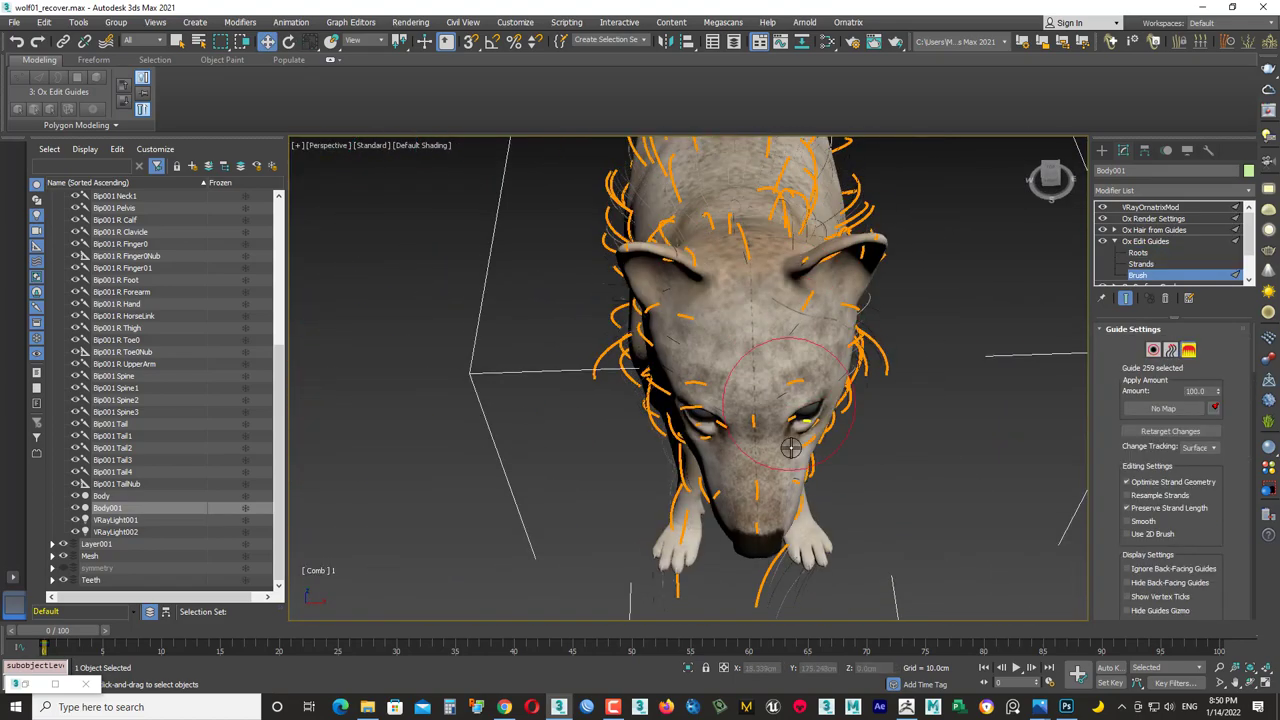
{"action": "scroll", "coordinate": [818, 427], "scroll_direction": "up", "scroll_amount": 2}
- Switch to the Comb brush and comb the guides around the eyes
{"action": "left_click", "coordinate": [1133, 329]}
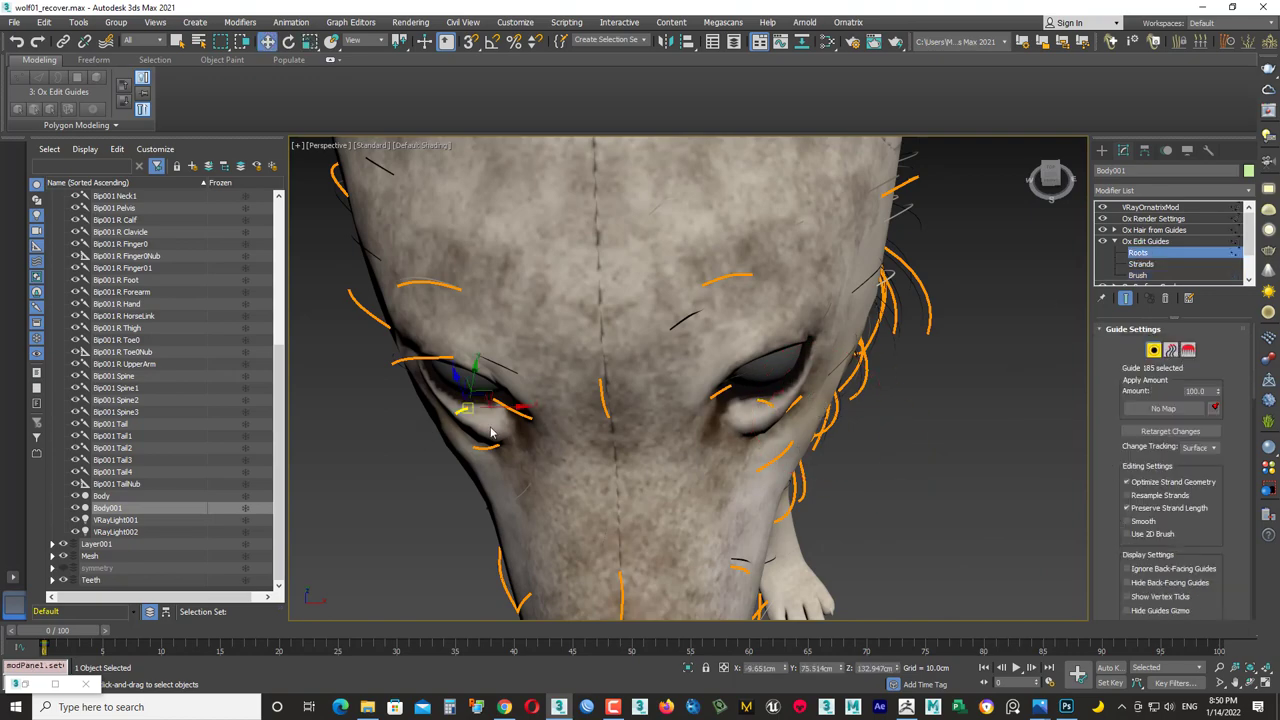
{"action": "left_click", "coordinate": [1159, 505]}
{"action": "scroll", "coordinate": [800, 350], "scroll_direction": "down", "scroll_amount": 5}
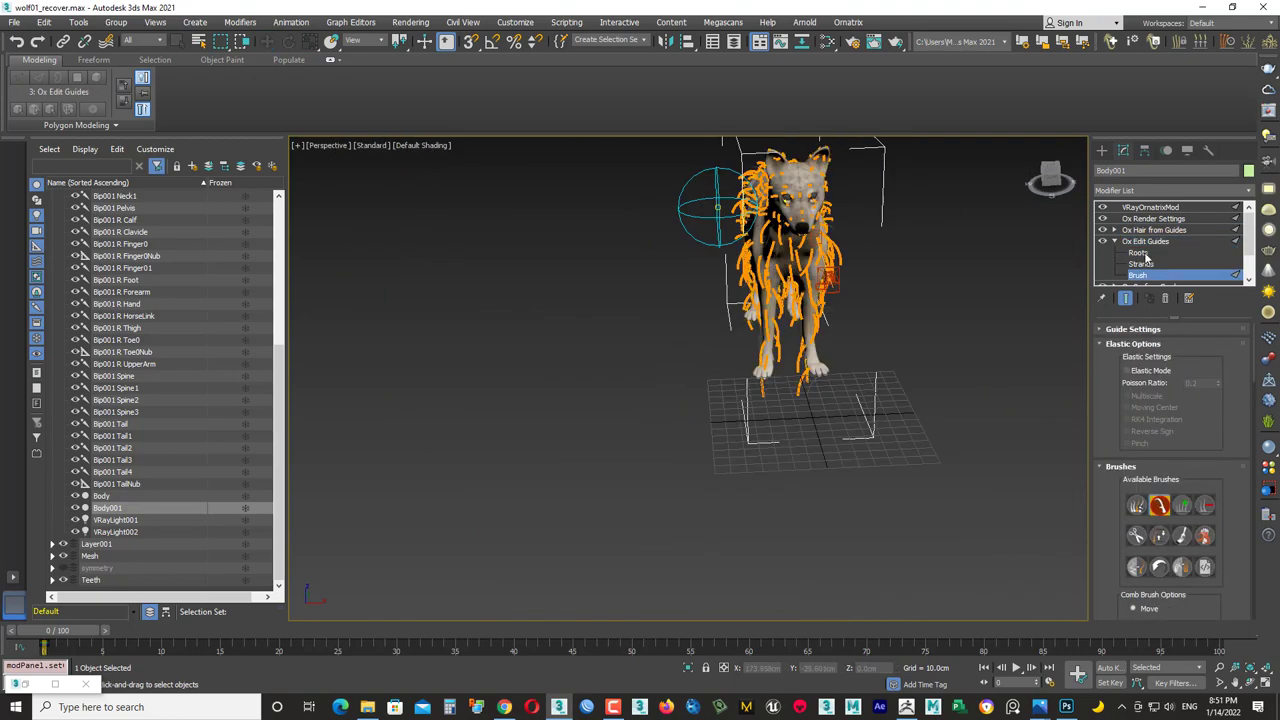
{"action": "left_click", "coordinate": [1138, 252]}
{"action": "scroll", "coordinate": [800, 320], "scroll_direction": "up", "scroll_amount": 3}
{"action": "scroll", "coordinate": [763, 485], "scroll_direction": "up", "scroll_amount": 3}
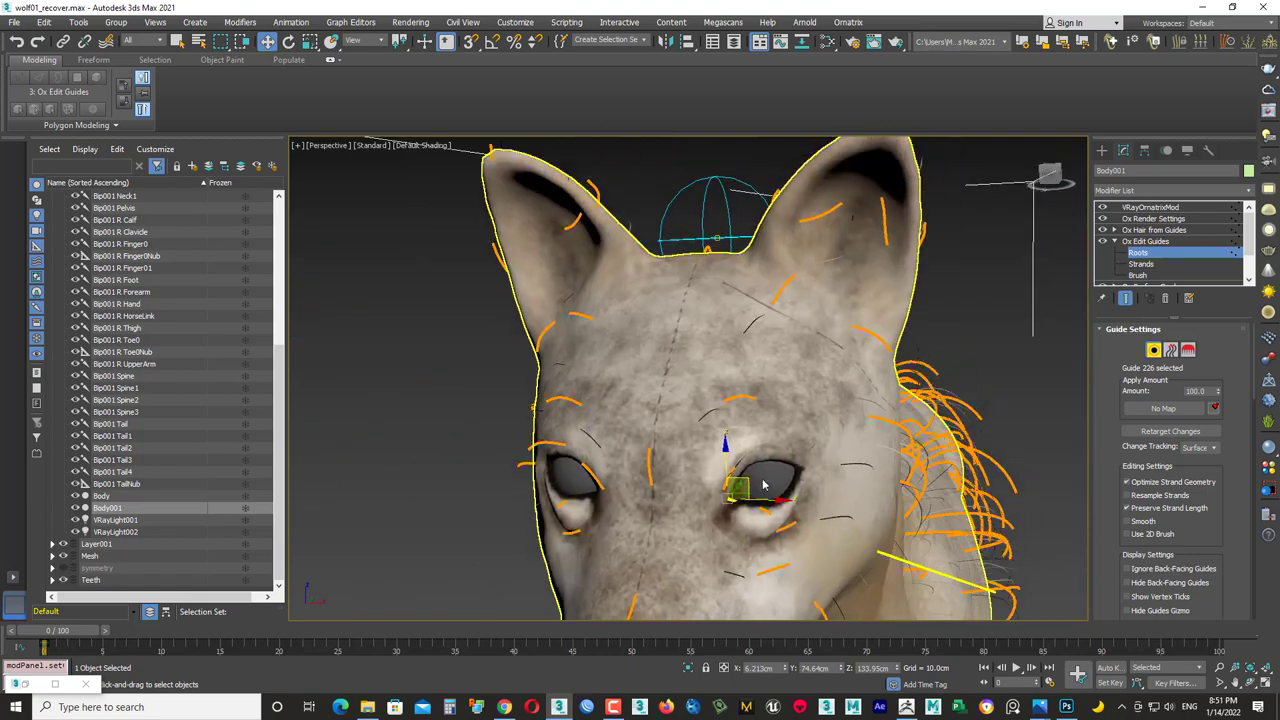
{"action": "middle_click_drag", "start_coordinate": [792, 435], "coordinate": [741, 541], "text": "alt"}
{"action": "key", "text": "3"}
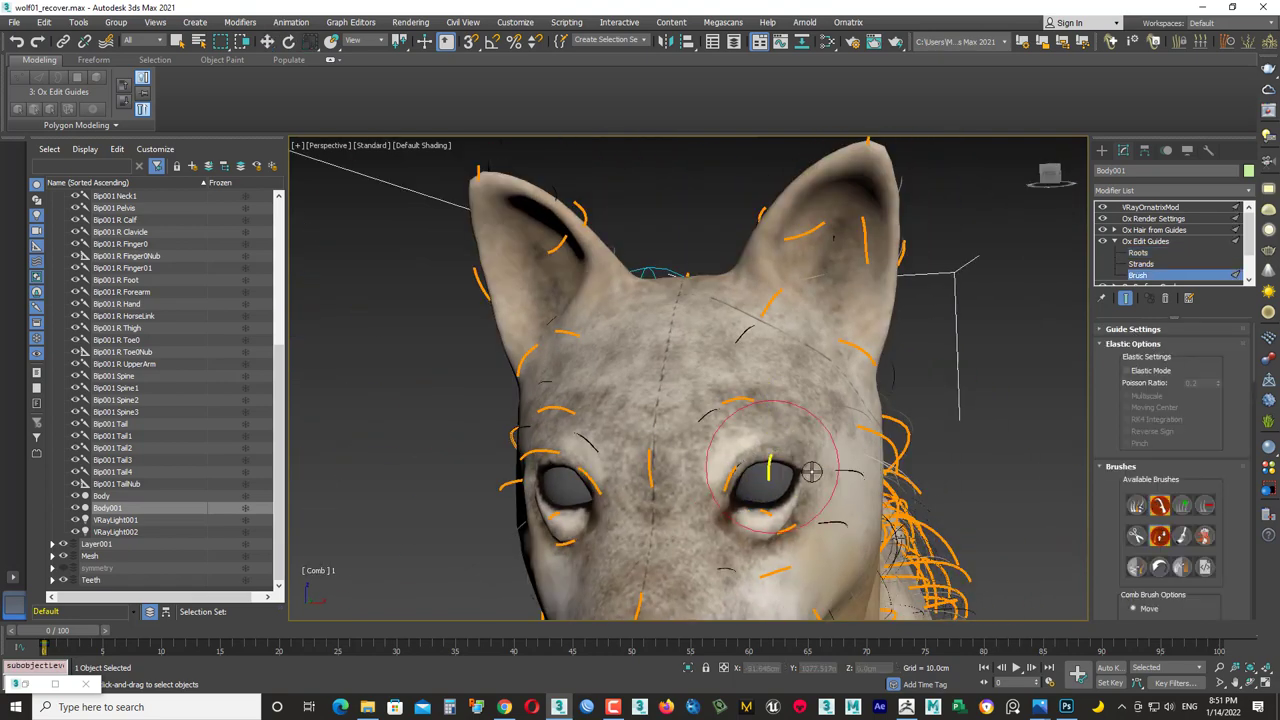
{"action": "middle_click_drag", "start_coordinate": [811, 472], "coordinate": [598, 344], "text": "alt"}
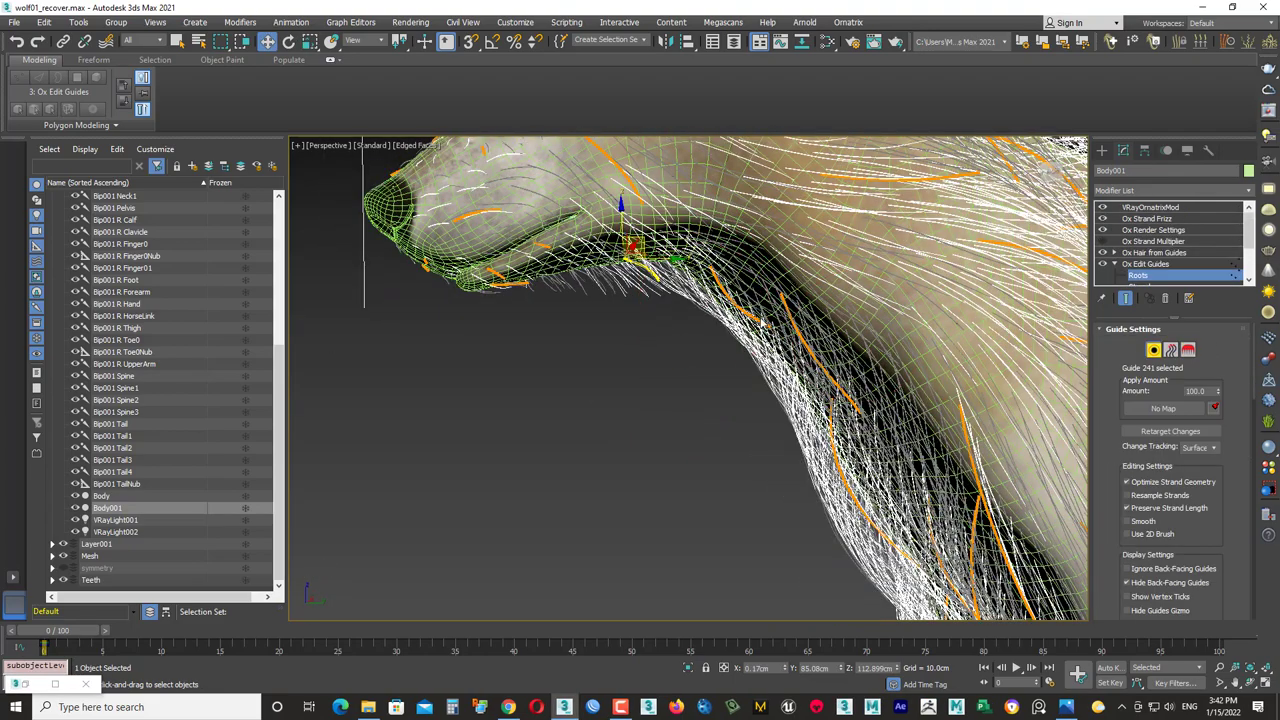
- Brush the guides along the jaw and the wolf's body
{"action": "key", "text": "3"}
{"action": "middle_click_drag", "start_coordinate": [757, 400], "coordinate": [782, 280]}
{"action": "key", "text": "1"}
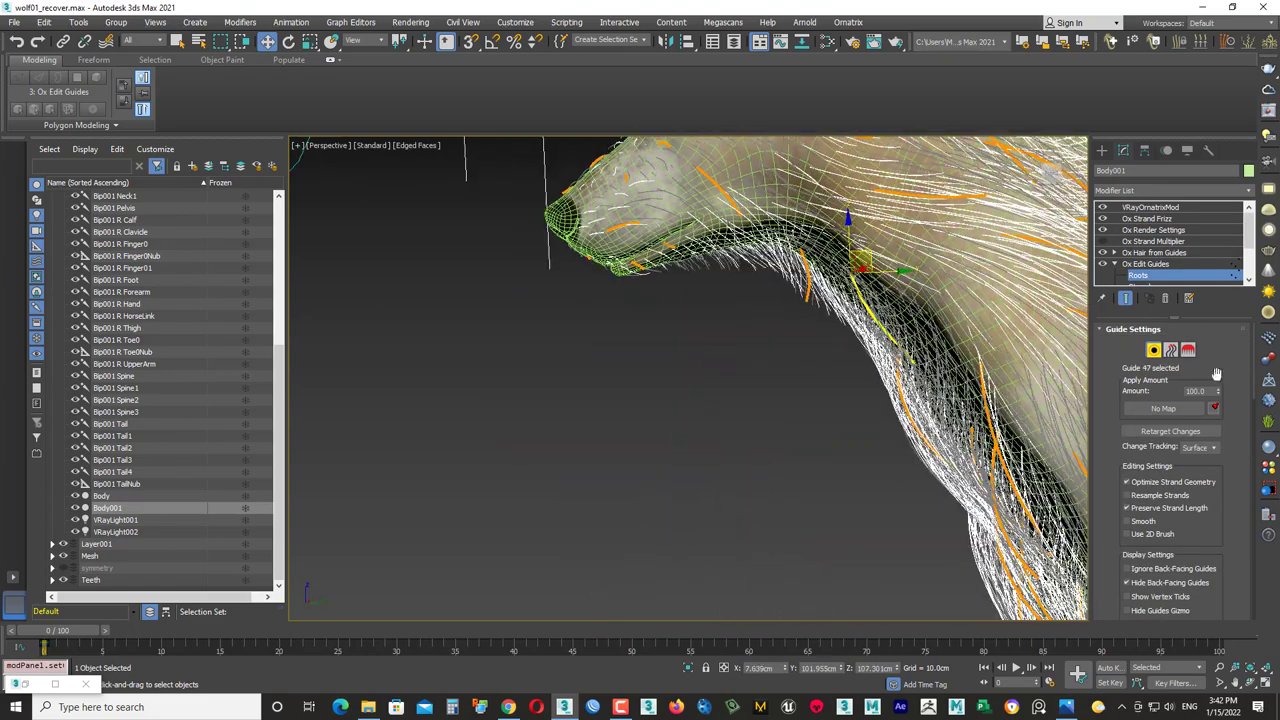
{"action": "key", "text": "3"}
{"action": "middle_click_drag", "start_coordinate": [843, 420], "coordinate": [905, 323]}
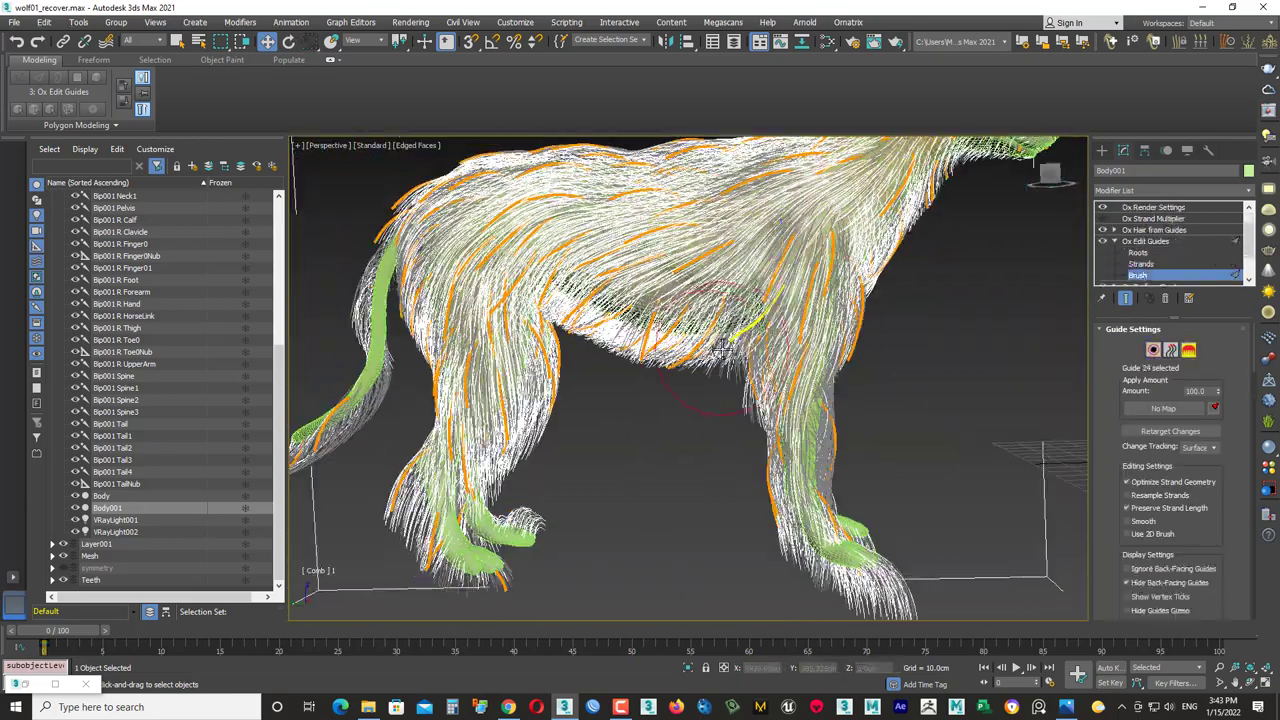
- Choose the Comb brush and display only guides instead of full strands
{"action": "left_click", "coordinate": [1133, 331]}
{"action": "left_click", "coordinate": [1159, 505]}
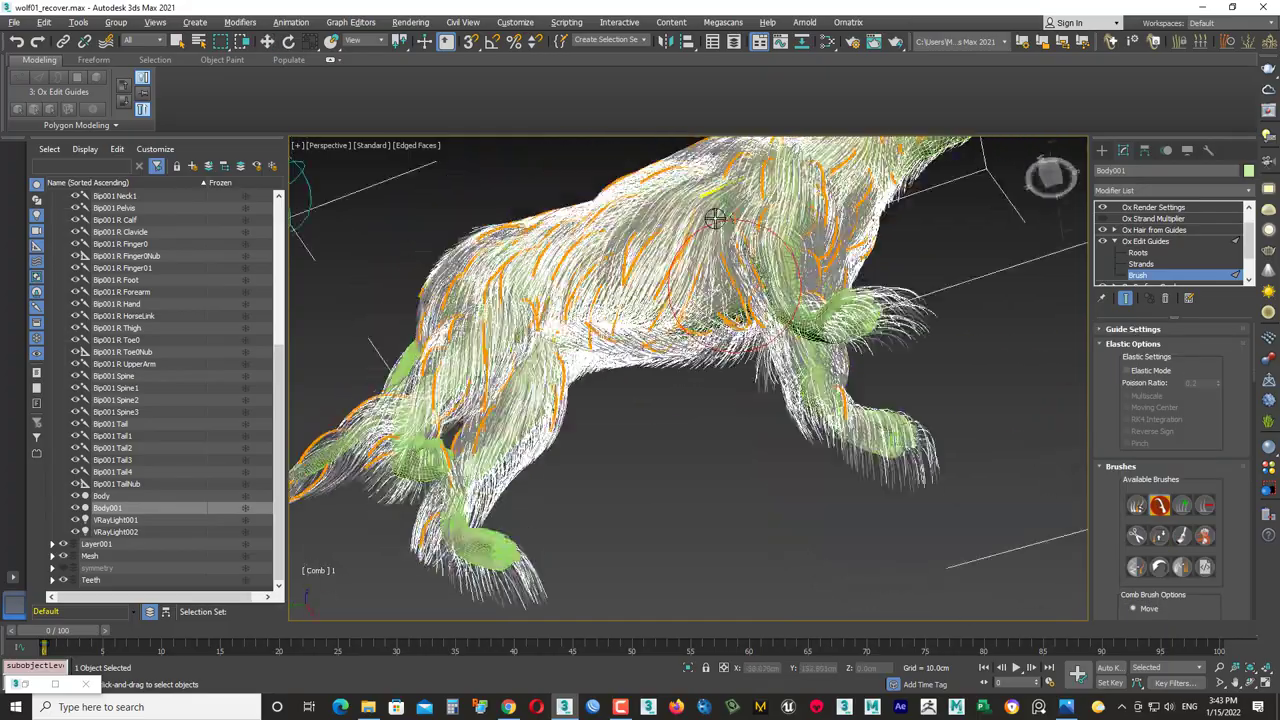
{"action": "mouse_move", "coordinate": [700, 300]}
{"action": "middle_mouse_down", "text": "alt"}
{"action": "mouse_move", "coordinate": [862, 411]}
{"action": "mouse_move", "coordinate": [700, 286]}
{"action": "mouse_move", "coordinate": [676, 331]}
{"action": "middle_mouse_up", "text": "alt"}
{"action": "left_click", "coordinate": [1125, 299]}
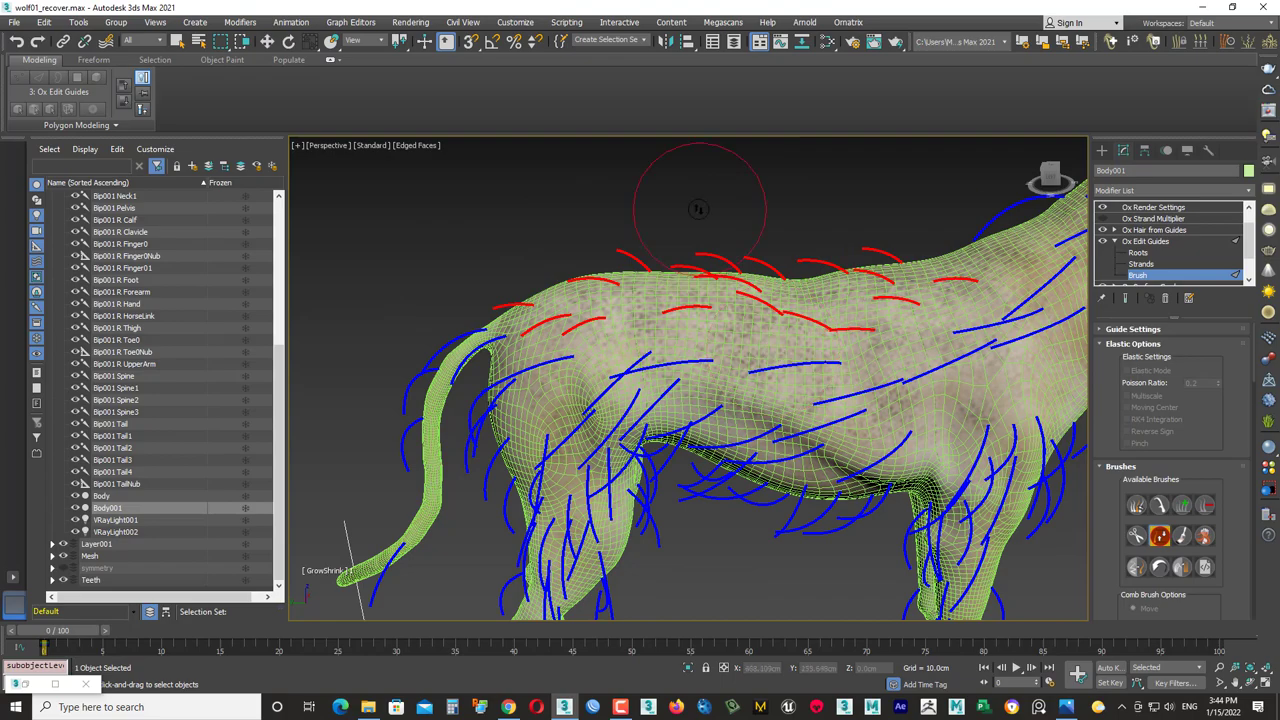
{"action": "middle_click_drag", "start_coordinate": [698, 208], "coordinate": [920, 305], "text": "alt"}
- Comb the back guides flat toward the tail, checking from a rear three-quarter view
{"action": "key", "text": "c"}
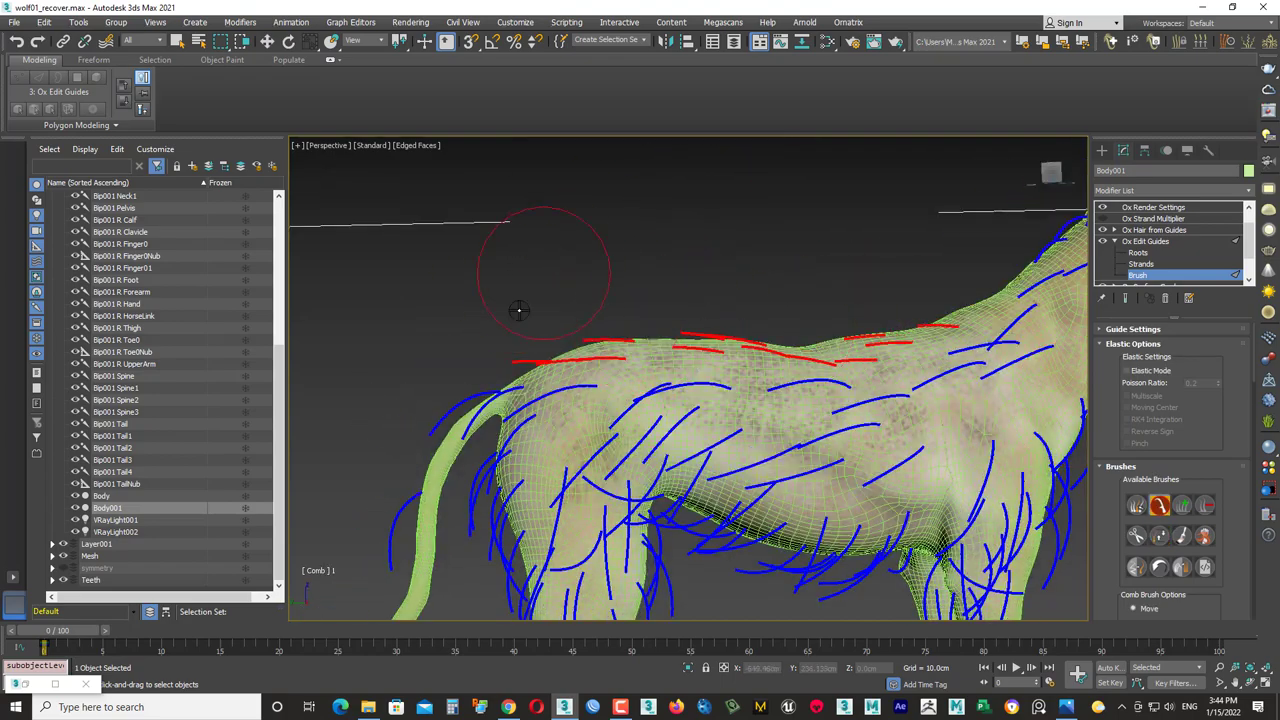
{"action": "scroll", "coordinate": [519, 311], "scroll_direction": "down", "scroll_amount": 10}
{"action": "scroll", "coordinate": [515, 325], "scroll_direction": "up", "scroll_amount": 8}
{"action": "scroll", "coordinate": [720, 403], "scroll_direction": "up", "scroll_amount": 8}
{"action": "mouse_move", "coordinate": [720, 403]}
{"action": "middle_mouse_down"}
{"action": "mouse_move", "coordinate": [594, 337]}
{"action": "mouse_move", "coordinate": [783, 337]}
{"action": "middle_mouse_up"}
{"action": "scroll", "coordinate": [604, 150], "scroll_direction": "down", "scroll_amount": 5}
{"action": "middle_click_drag", "start_coordinate": [857, 170], "coordinate": [517, 229], "text": "alt"}
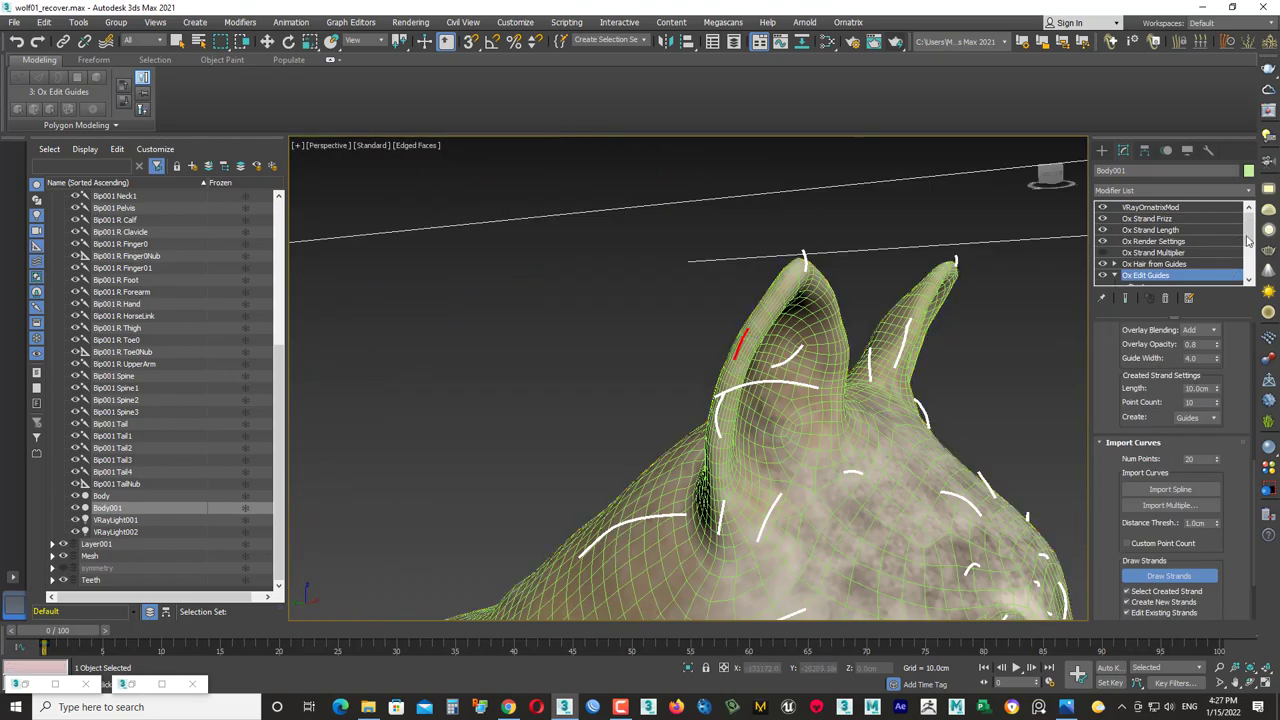
- Comb the guides on the ears and back of the head with the Ox Edit Guides brush
{"action": "left_click", "coordinate": [1138, 275]}
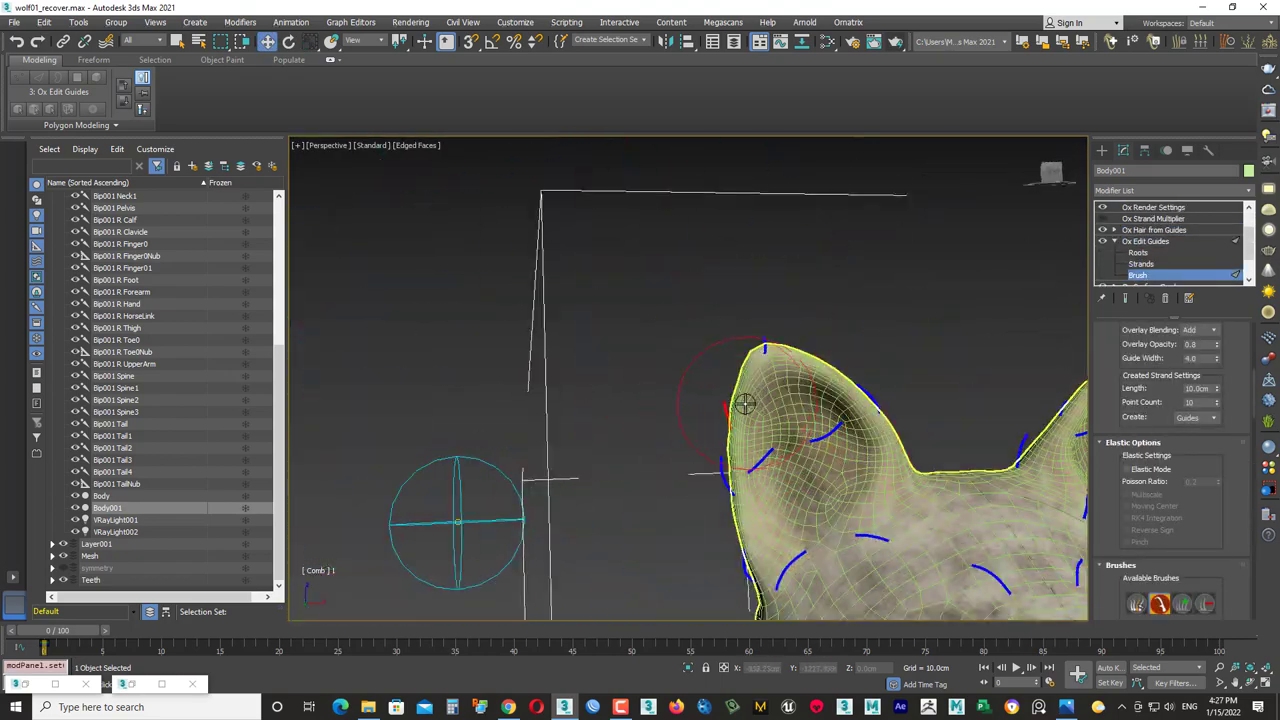
{"action": "middle_click_drag", "start_coordinate": [745, 403], "coordinate": [686, 286], "text": "alt"}
{"action": "mouse_move", "coordinate": [771, 300]}
{"action": "middle_mouse_down", "text": "alt"}
{"action": "mouse_move", "coordinate": [686, 374]}
{"action": "mouse_move", "coordinate": [943, 380]}
{"action": "mouse_move", "coordinate": [543, 443]}
{"action": "mouse_move", "coordinate": [846, 429]}
{"action": "mouse_move", "coordinate": [749, 494]}
{"action": "mouse_move", "coordinate": [951, 391]}
{"action": "mouse_move", "coordinate": [845, 420]}
{"action": "mouse_move", "coordinate": [1210, 250]}
{"action": "middle_mouse_up", "text": "alt"}
{"action": "scroll", "coordinate": [845, 420], "scroll_direction": "up", "scroll_amount": 5}
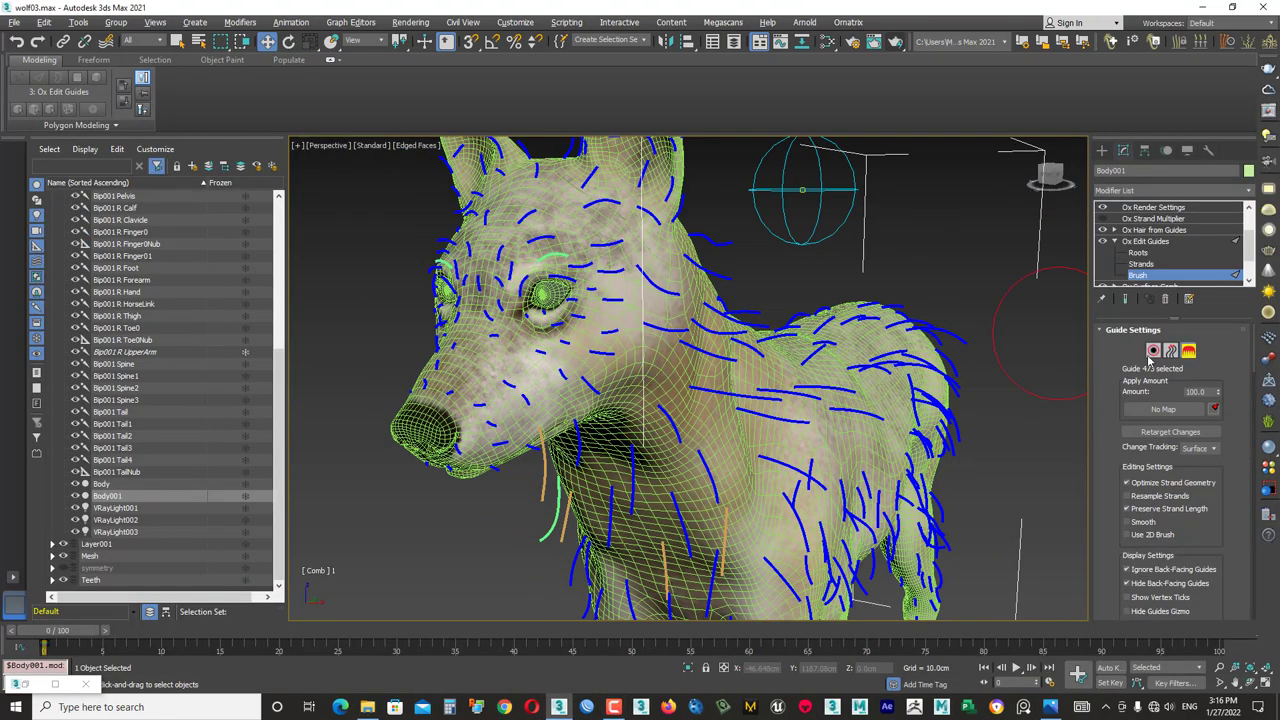
- Comb the guides over the neck, chest and body
{"action": "key", "text": "3"}
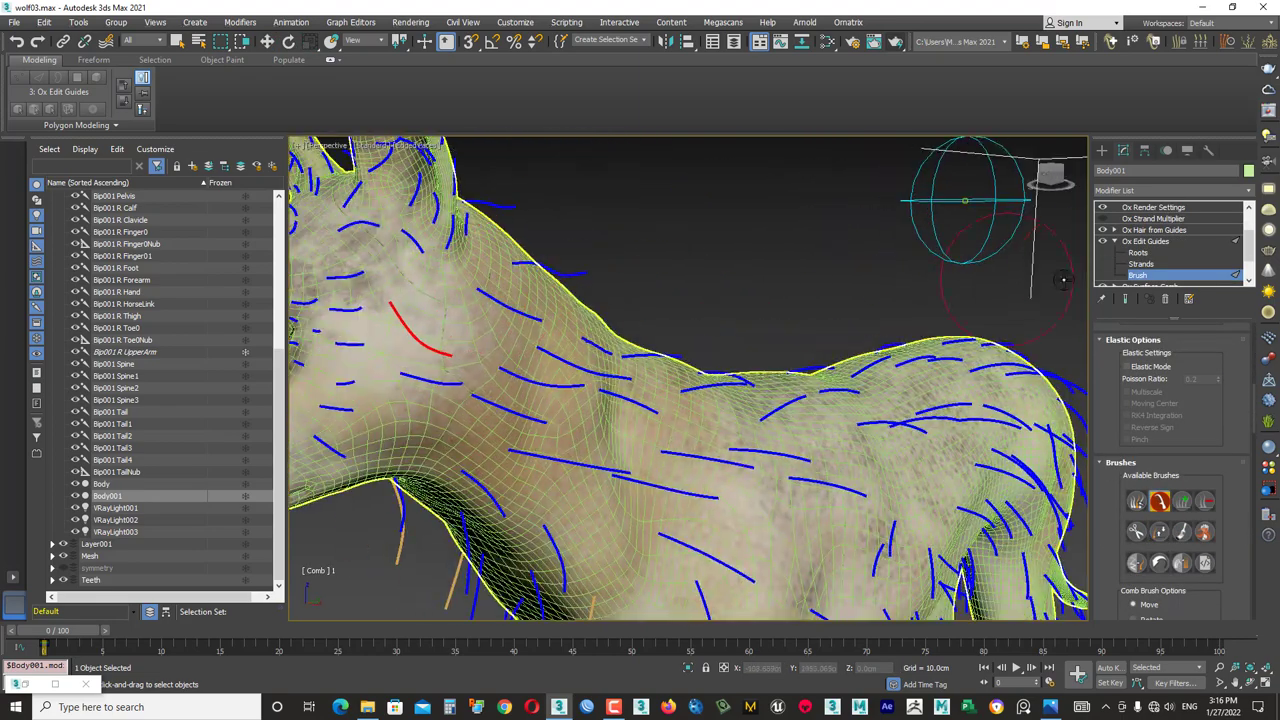
{"action": "left_click", "coordinate": [1117, 285]}
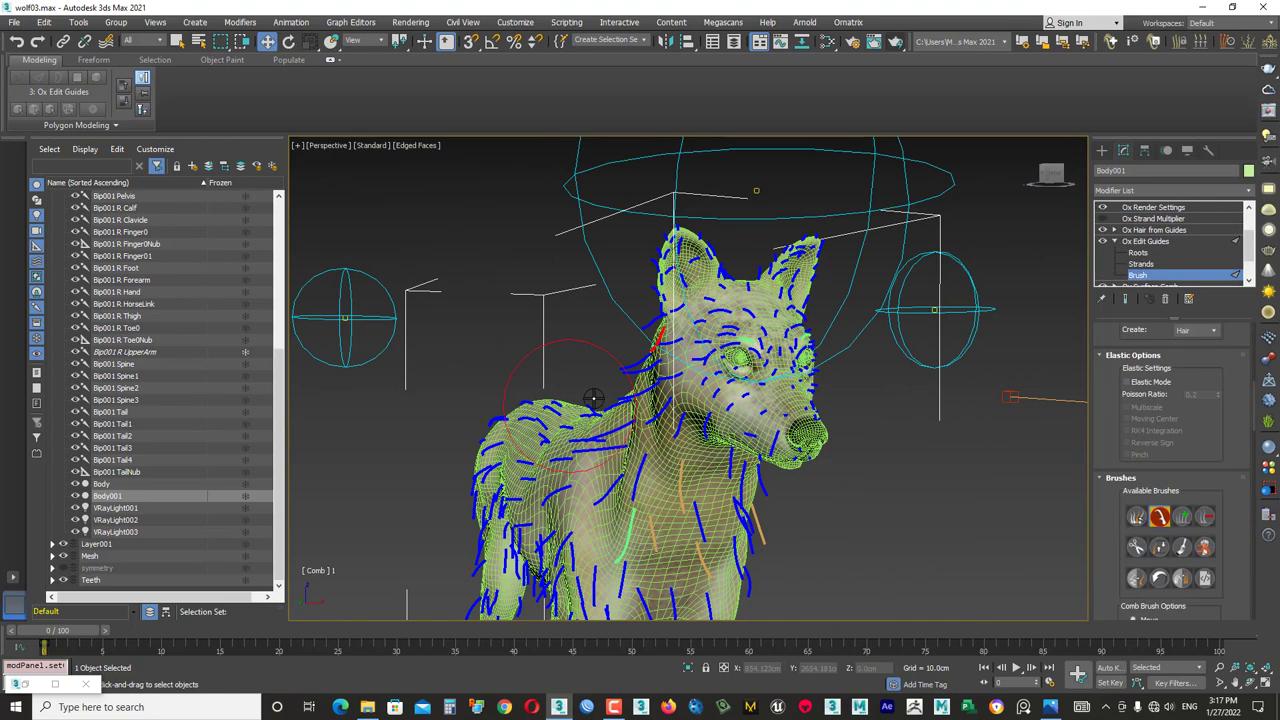
{"action": "middle_click_drag", "start_coordinate": [612, 400], "coordinate": [640, 380], "text": "alt"}
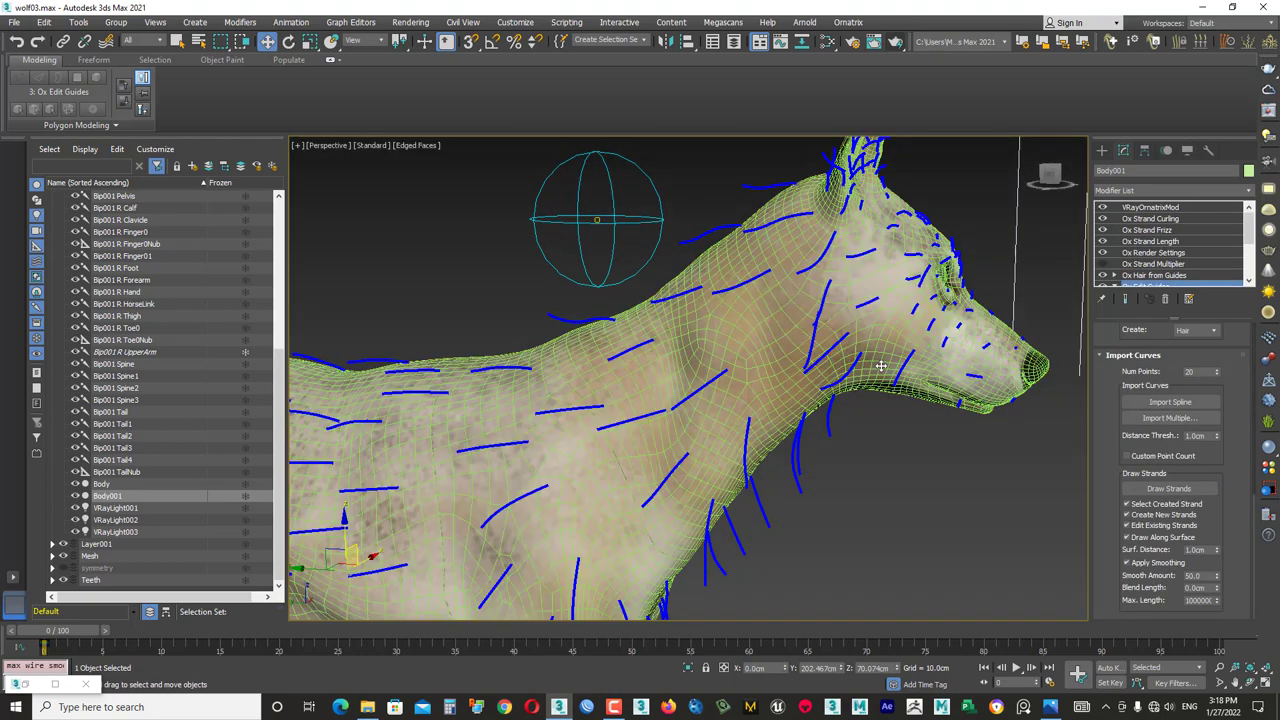
{"action": "scroll", "coordinate": [1187, 253], "scroll_direction": "down", "scroll_amount": 2}
{"action": "left_click", "coordinate": [1187, 253]}
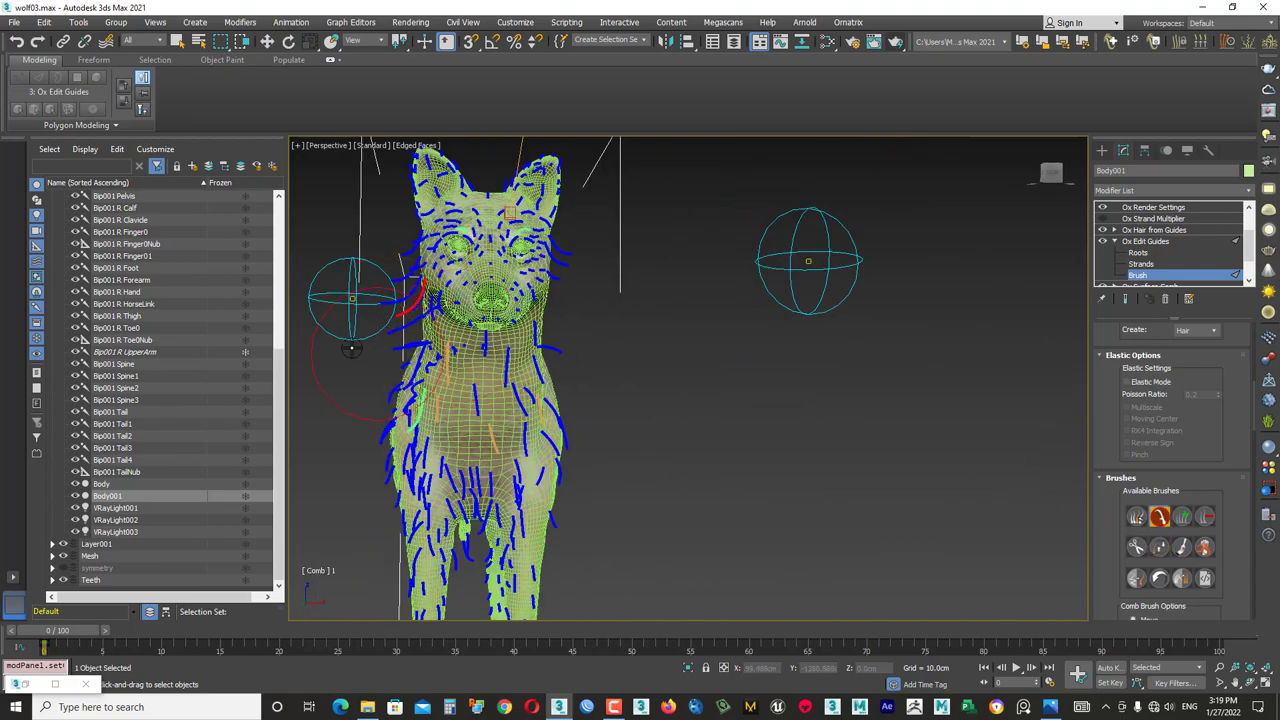
- Show the full generated fur and check it from three-quarter side and front views
{"action": "left_click", "coordinate": [1197, 253]}
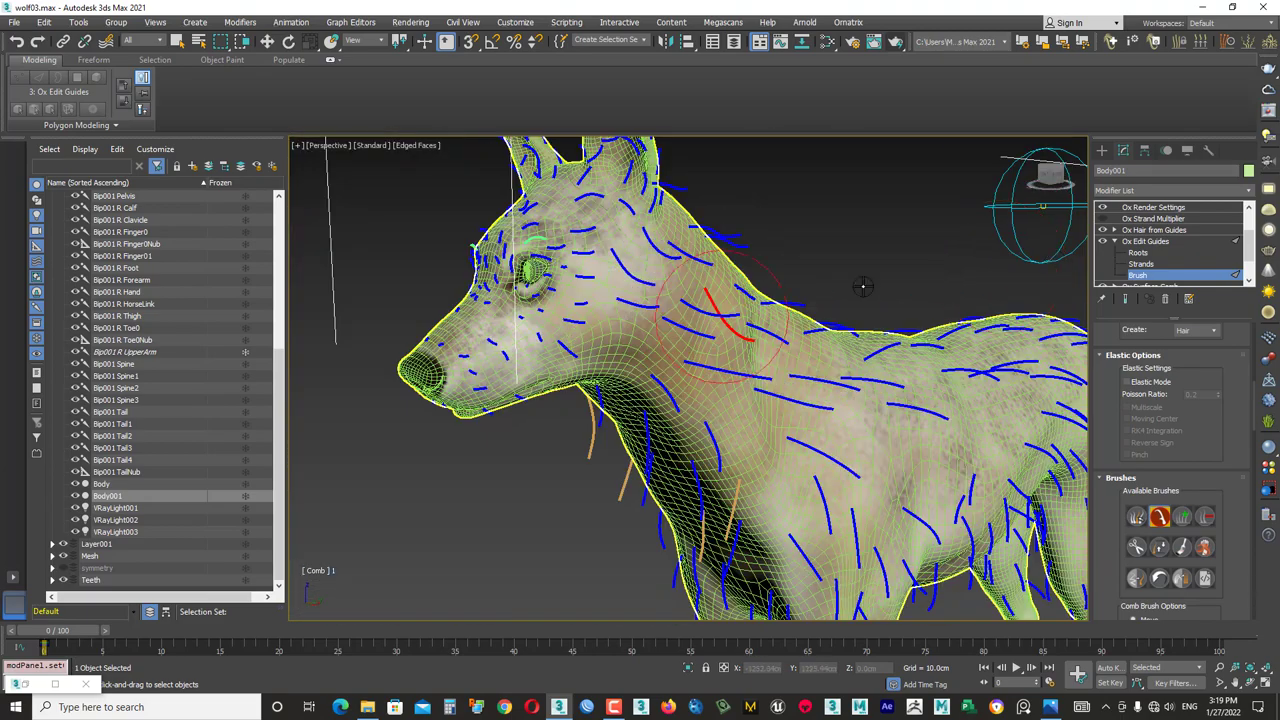
{"action": "middle_click_drag", "start_coordinate": [729, 298], "coordinate": [659, 311], "text": "alt"}
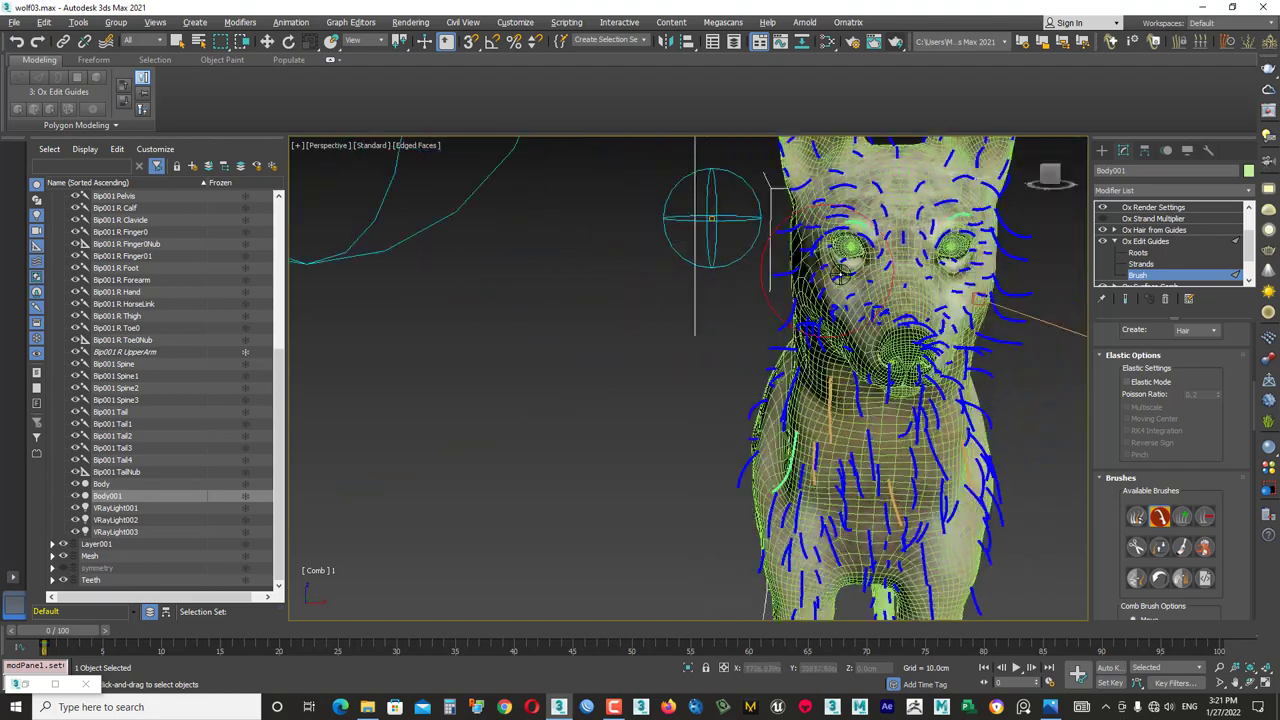
{"action": "middle_click_drag", "start_coordinate": [900, 440], "coordinate": [1054, 440], "text": "alt"}
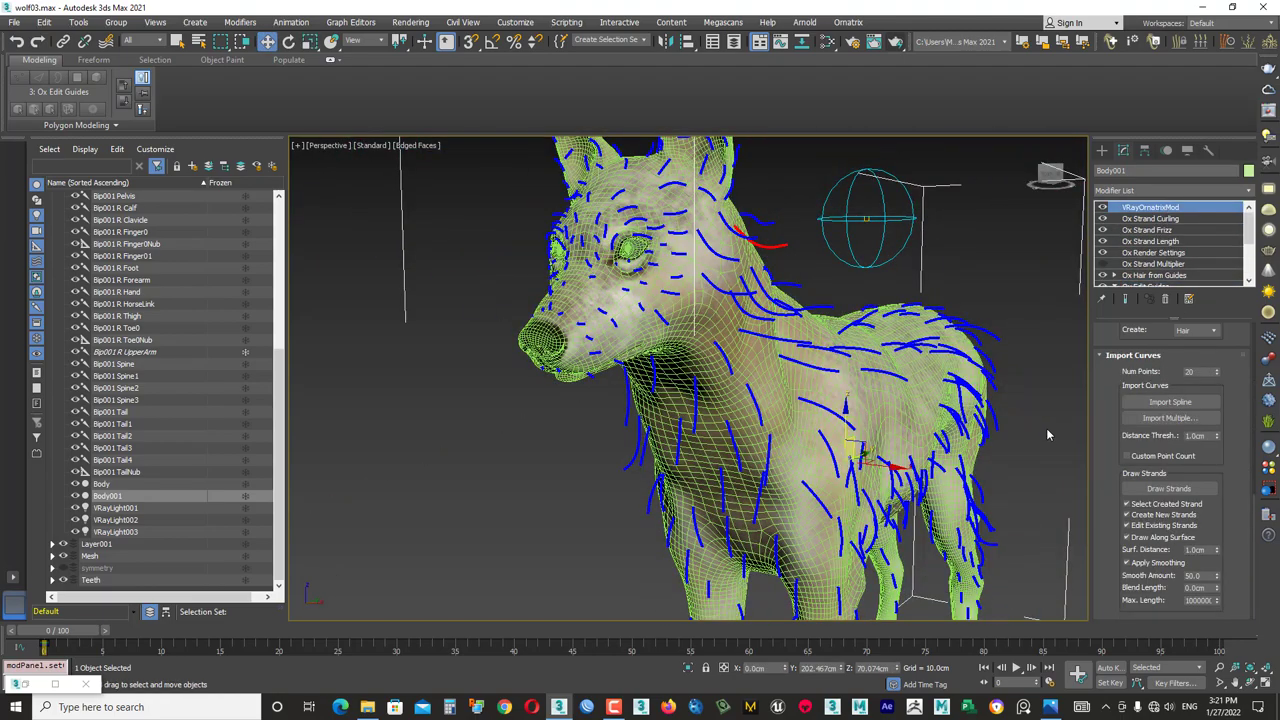
{"action": "middle_click_drag", "start_coordinate": [1040, 429], "coordinate": [880, 430], "text": "alt"}
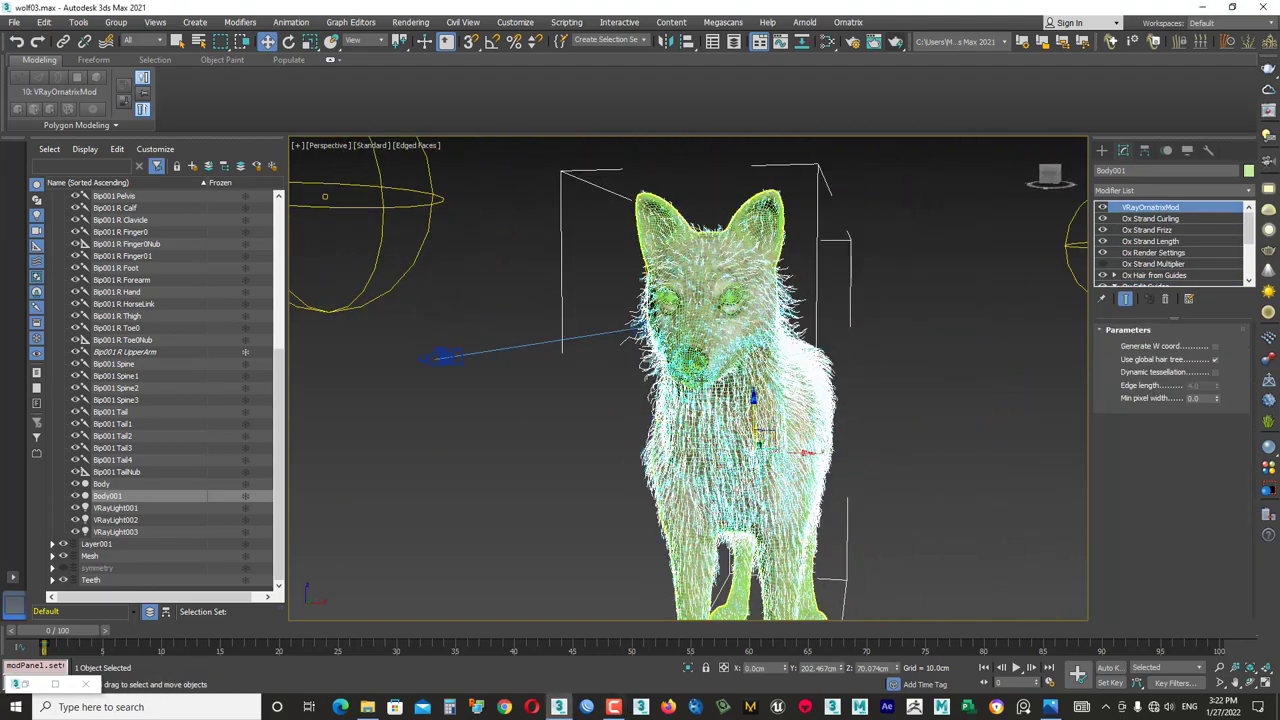
- Render a V-Ray preview with Shift+Q, then return to the Ox Edit Guides brush
{"action": "key", "text": "shift+q"}
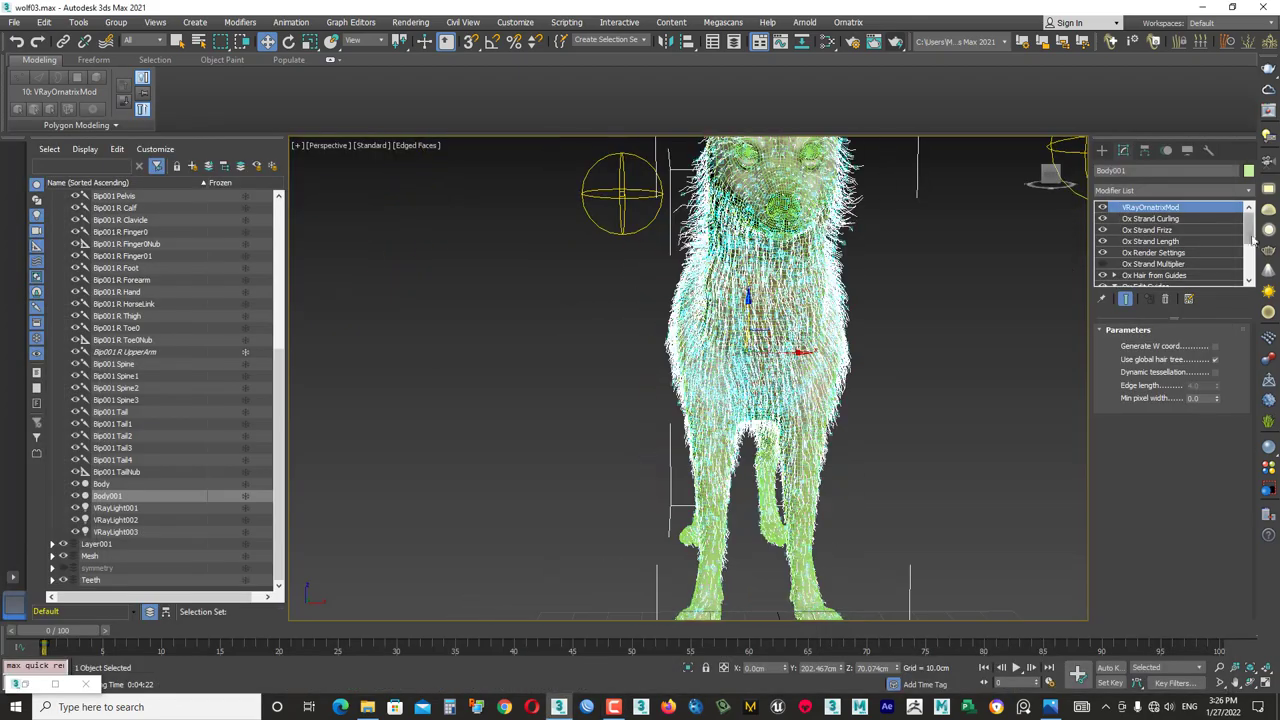
{"action": "left_click", "coordinate": [1150, 285]}
{"action": "mouse_move", "coordinate": [800, 350]}
{"action": "middle_mouse_down", "text": "alt"}
{"action": "mouse_move", "coordinate": [760, 330]}
{"action": "mouse_move", "coordinate": [1060, 360]}
{"action": "middle_mouse_up", "text": "alt"}
{"action": "left_click", "coordinate": [1168, 478]}
- Brush the guides around the muzzle, working from front and side views
{"action": "key", "text": "3"}
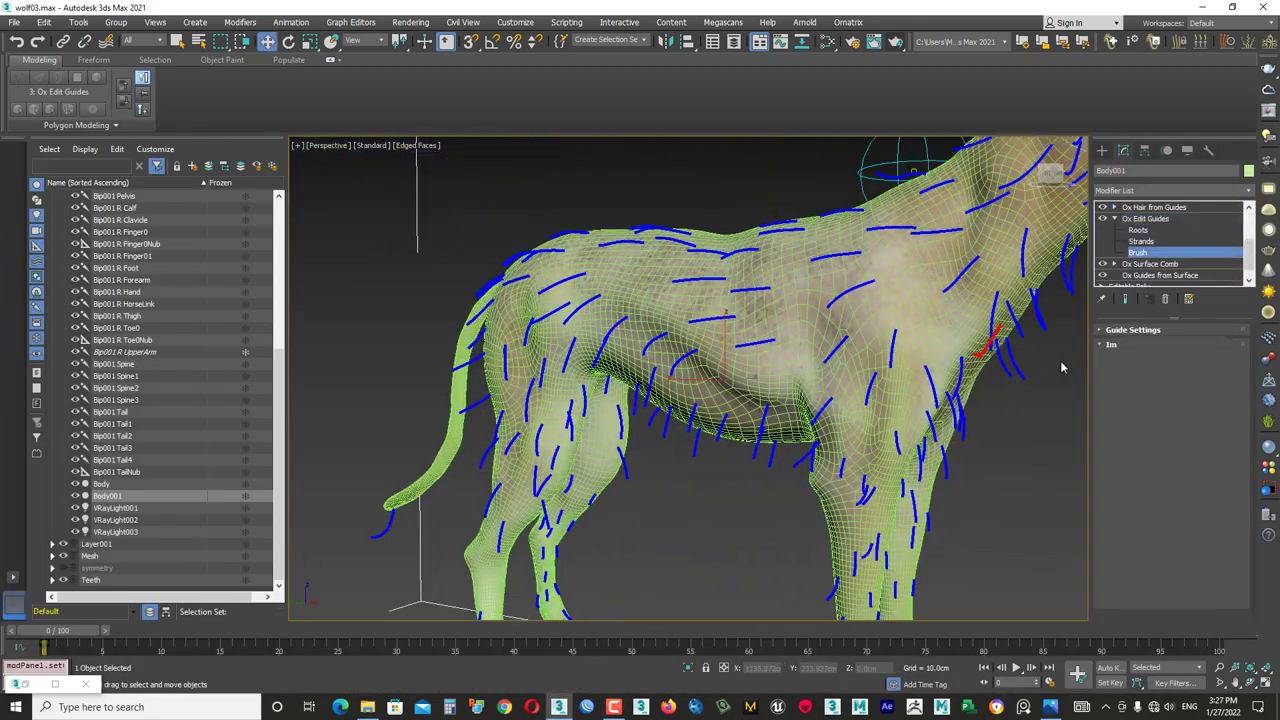
{"action": "middle_click_drag", "start_coordinate": [977, 405], "coordinate": [903, 423], "text": "alt"}
{"action": "scroll", "coordinate": [529, 386], "scroll_direction": "down", "scroll_amount": 5}
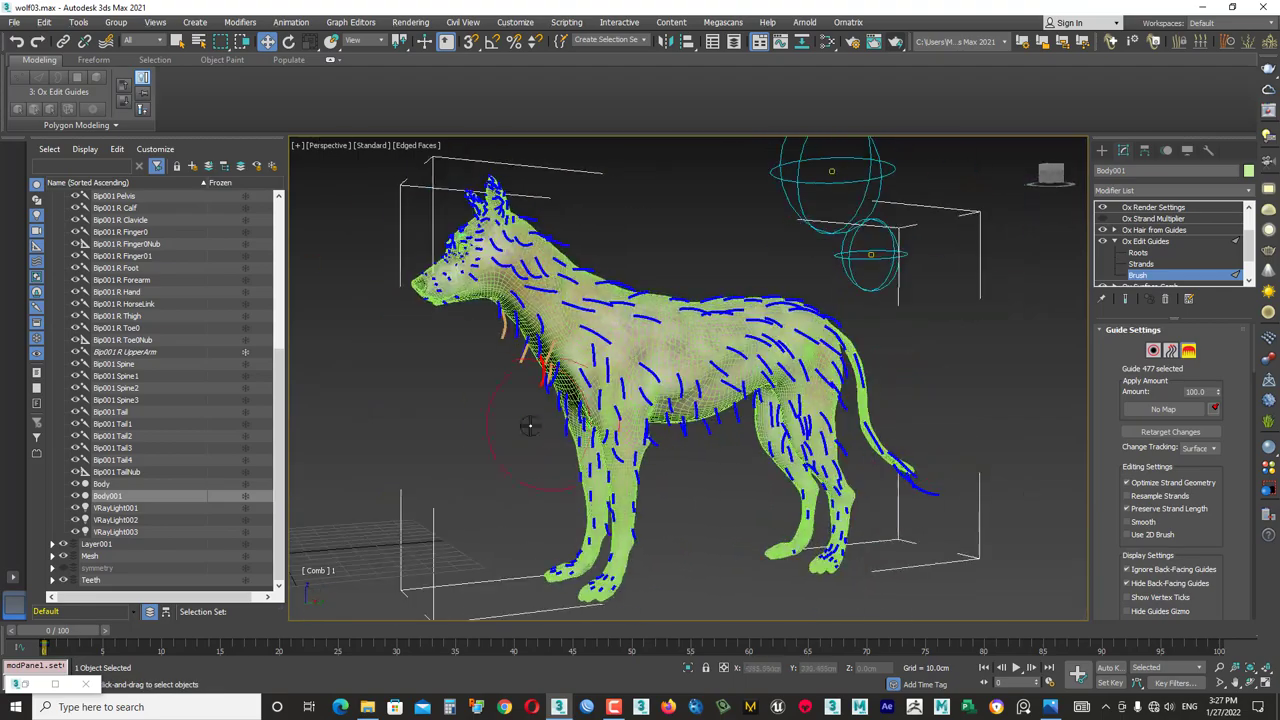
{"action": "scroll", "coordinate": [529, 386], "scroll_direction": "up", "scroll_amount": 5}
{"action": "mouse_move", "coordinate": [529, 386]}
{"action": "middle_mouse_down", "text": "alt"}
{"action": "mouse_move", "coordinate": [700, 413]}
{"action": "mouse_move", "coordinate": [877, 400]}
{"action": "mouse_move", "coordinate": [703, 353]}
{"action": "mouse_move", "coordinate": [700, 460]}
{"action": "middle_mouse_up", "text": "alt"}
{"action": "scroll", "coordinate": [877, 400], "scroll_direction": "down", "scroll_amount": 3}
{"action": "scroll", "coordinate": [877, 400], "scroll_direction": "up", "scroll_amount": 4}
{"action": "scroll", "coordinate": [703, 353], "scroll_direction": "down", "scroll_amount": 3}
{"action": "scroll", "coordinate": [703, 353], "scroll_direction": "up", "scroll_amount": 3}
{"action": "key", "text": "4"}
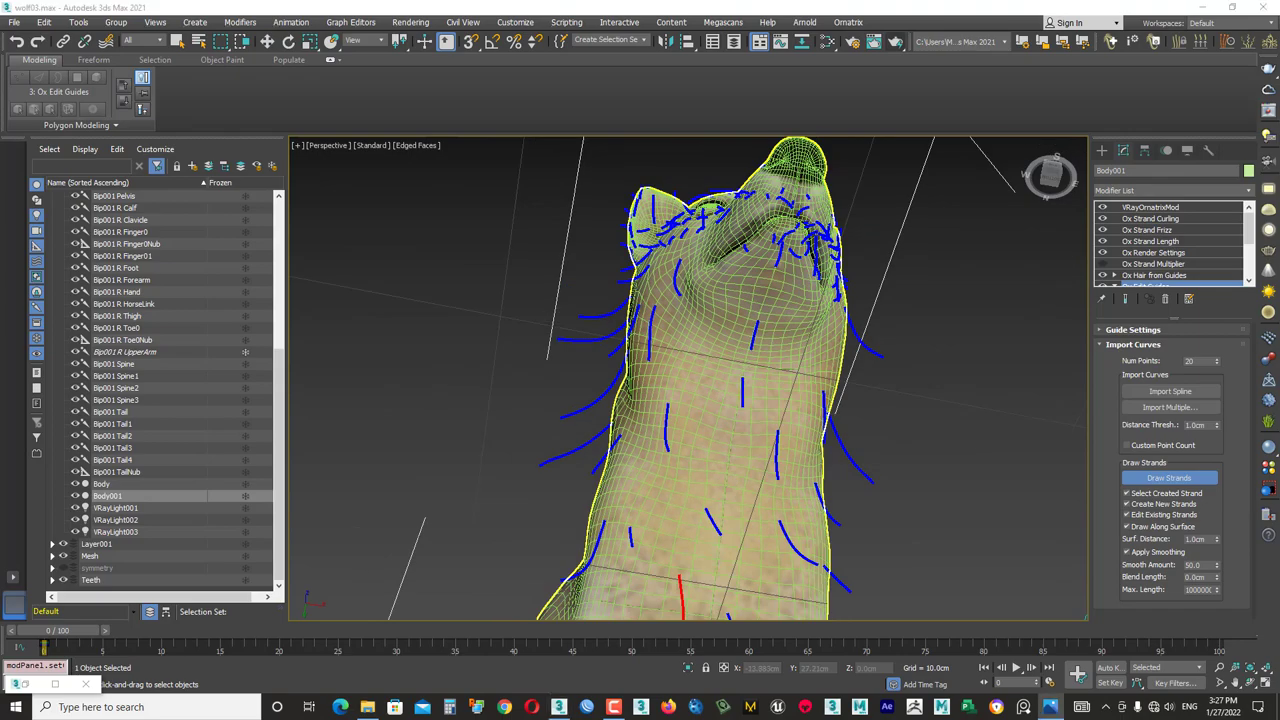
{"action": "mouse_move", "coordinate": [700, 460]}
{"action": "middle_mouse_down", "text": "alt"}
{"action": "mouse_move", "coordinate": [760, 340]}
{"action": "mouse_move", "coordinate": [758, 251]}
{"action": "middle_mouse_up", "text": "alt"}
{"action": "scroll", "coordinate": [763, 331], "scroll_direction": "up", "scroll_amount": 3}
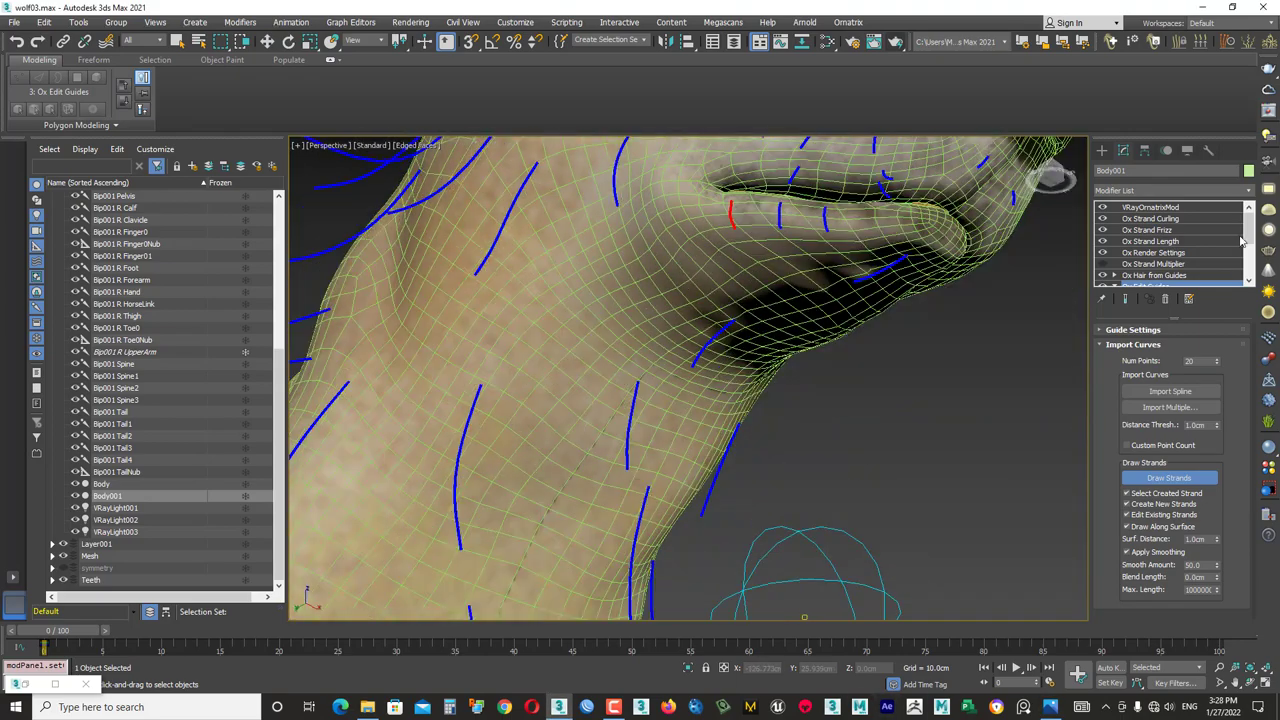
- Pick the Comb brush and comb the guides under the mouth and along the neck
{"action": "left_click", "coordinate": [1145, 285]}
{"action": "middle_click_drag", "start_coordinate": [700, 400], "coordinate": [518, 456], "text": "alt"}
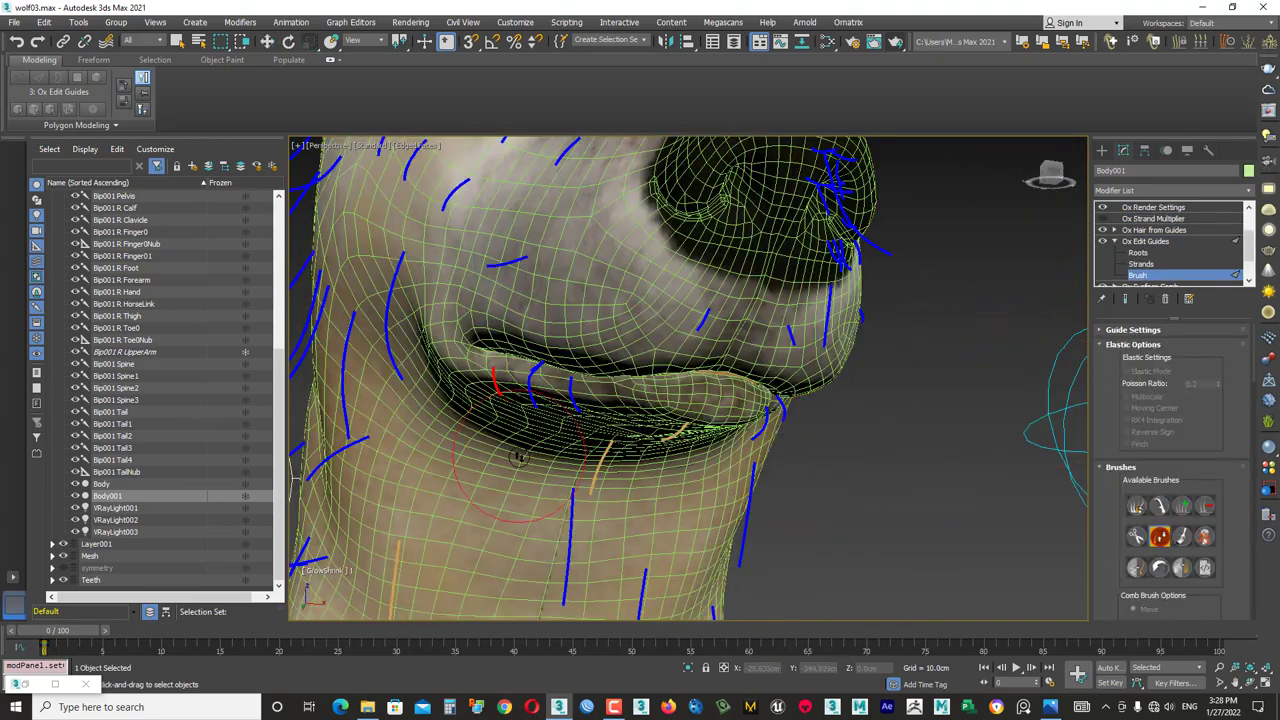
{"action": "scroll", "coordinate": [575, 425], "scroll_direction": "down", "scroll_amount": 3}
{"action": "scroll", "coordinate": [700, 400], "scroll_direction": "down", "scroll_amount": 3}
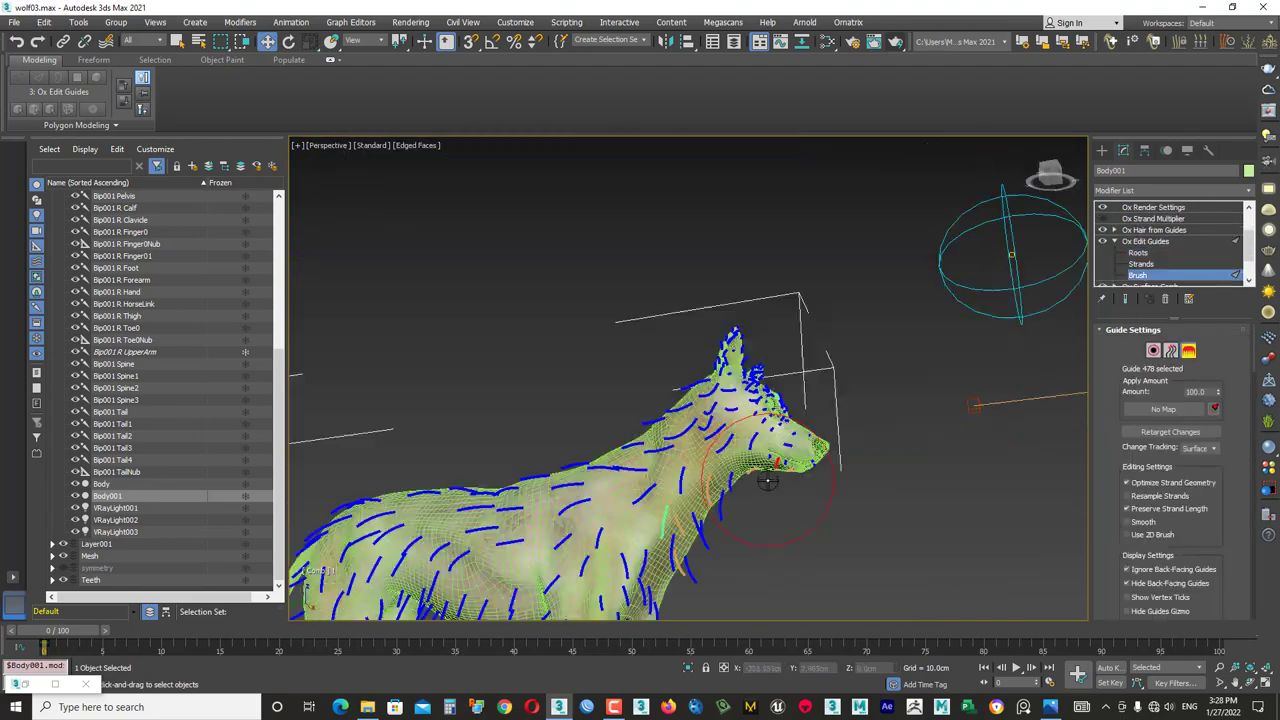
{"action": "middle_click_drag", "start_coordinate": [700, 400], "coordinate": [900, 480], "text": "alt"}
{"action": "scroll", "coordinate": [1000, 500], "scroll_direction": "up", "scroll_amount": 4}
{"action": "middle_click_drag", "start_coordinate": [1056, 515], "coordinate": [960, 480], "text": "alt"}
{"action": "left_click", "coordinate": [1159, 536]}
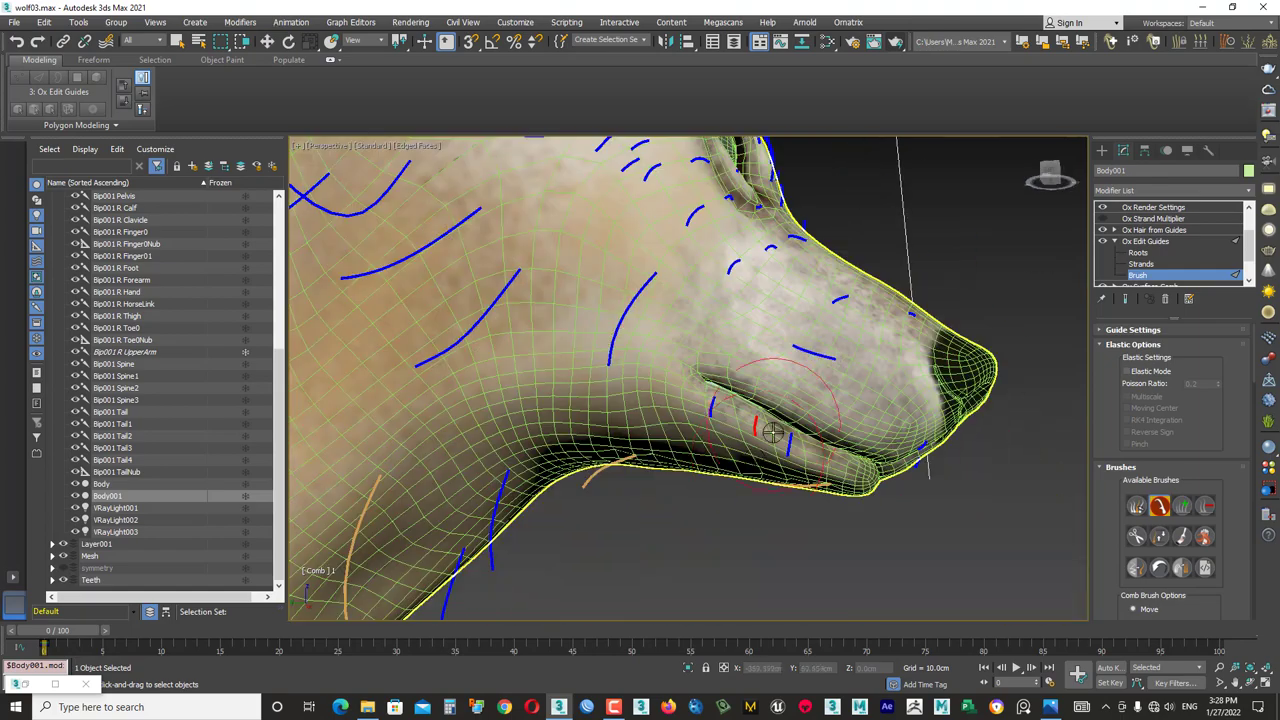
{"action": "mouse_move", "coordinate": [760, 400]}
{"action": "middle_mouse_down", "text": "alt"}
{"action": "mouse_move", "coordinate": [879, 503]}
{"action": "mouse_move", "coordinate": [731, 413]}
{"action": "middle_mouse_up", "text": "alt"}
{"action": "scroll", "coordinate": [879, 503], "scroll_direction": "up", "scroll_amount": 3}
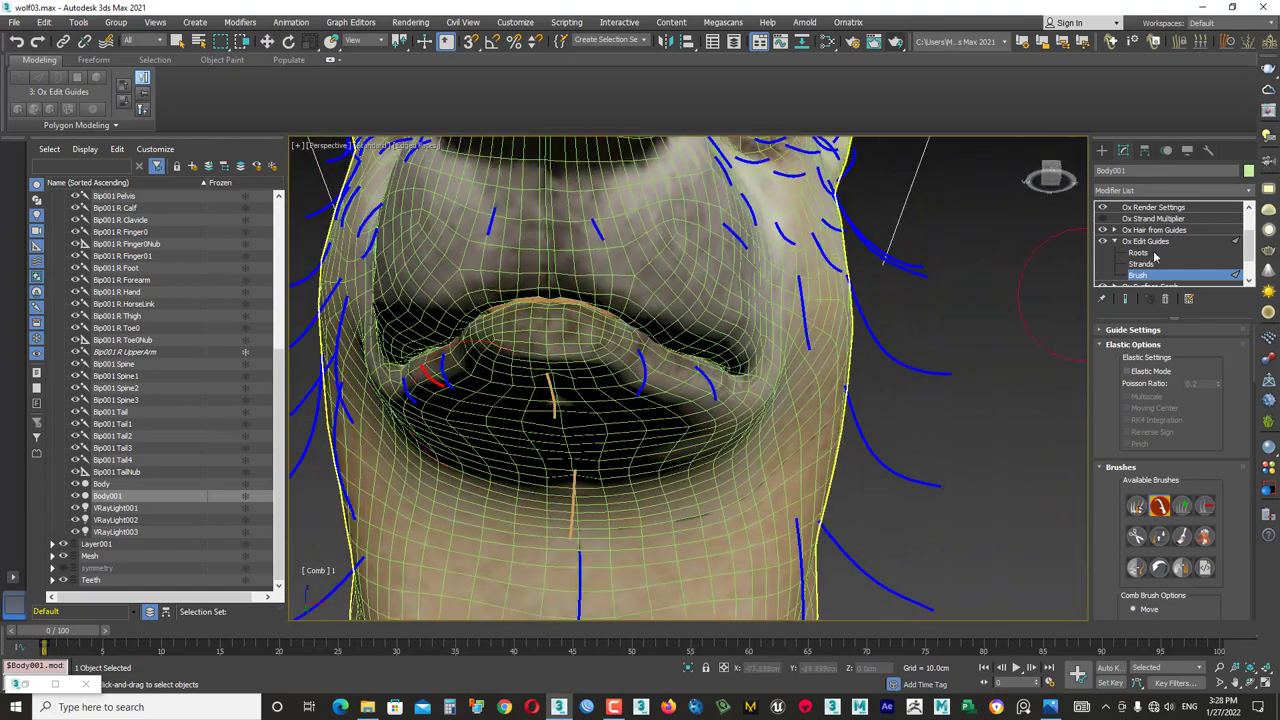
- Comb the lip guides from a side close-up and three-quarter view
{"action": "key", "text": "1"}
{"action": "key", "text": "3"}
{"action": "mouse_move", "coordinate": [1057, 343]}
{"action": "middle_mouse_down", "text": "alt"}
{"action": "mouse_move", "coordinate": [800, 400]}
{"action": "mouse_move", "coordinate": [683, 385]}
{"action": "middle_mouse_up", "text": "alt"}
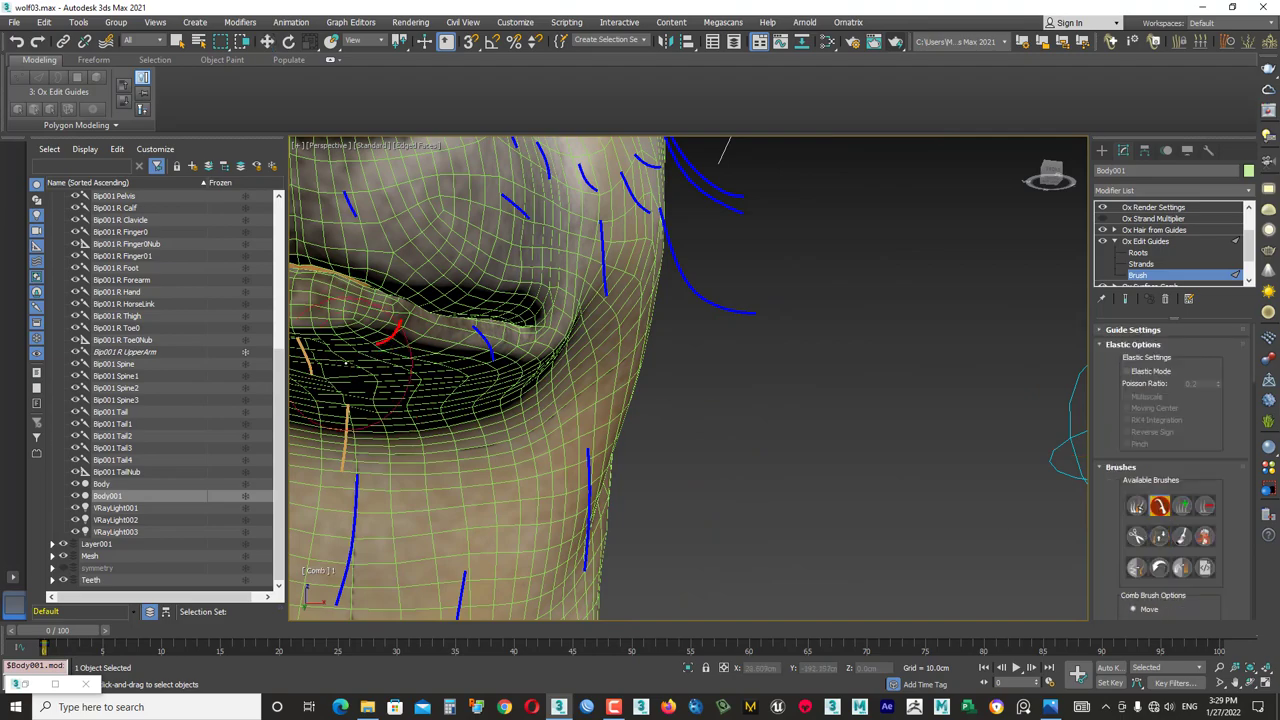
{"action": "mouse_move", "coordinate": [1043, 300]}
{"action": "middle_mouse_down", "text": "alt"}
{"action": "mouse_move", "coordinate": [800, 380]}
{"action": "mouse_move", "coordinate": [623, 271]}
{"action": "middle_mouse_up", "text": "alt"}
{"action": "scroll", "coordinate": [751, 374], "scroll_direction": "down", "scroll_amount": 5}
{"action": "scroll", "coordinate": [623, 271], "scroll_direction": "up", "scroll_amount": 5}
{"action": "key", "text": "3"}
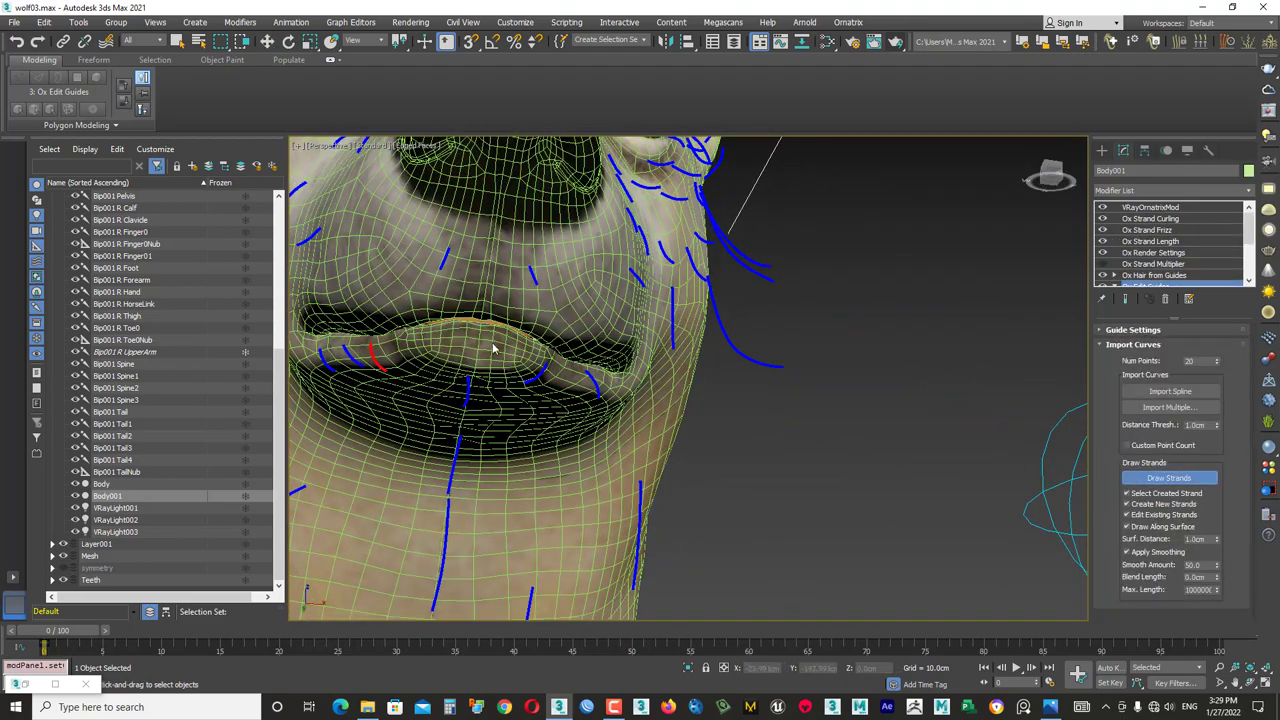
{"action": "key", "text": "3"}
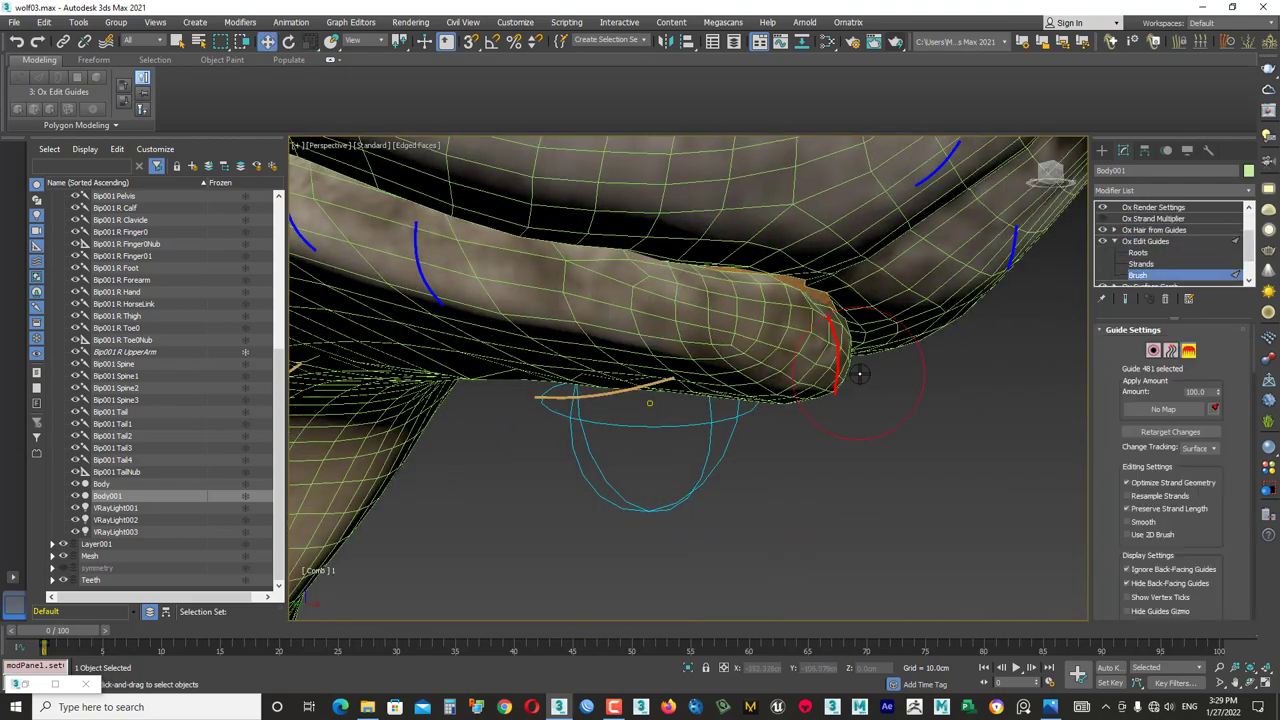
{"action": "middle_click_drag", "start_coordinate": [887, 439], "coordinate": [960, 420], "text": "alt"}
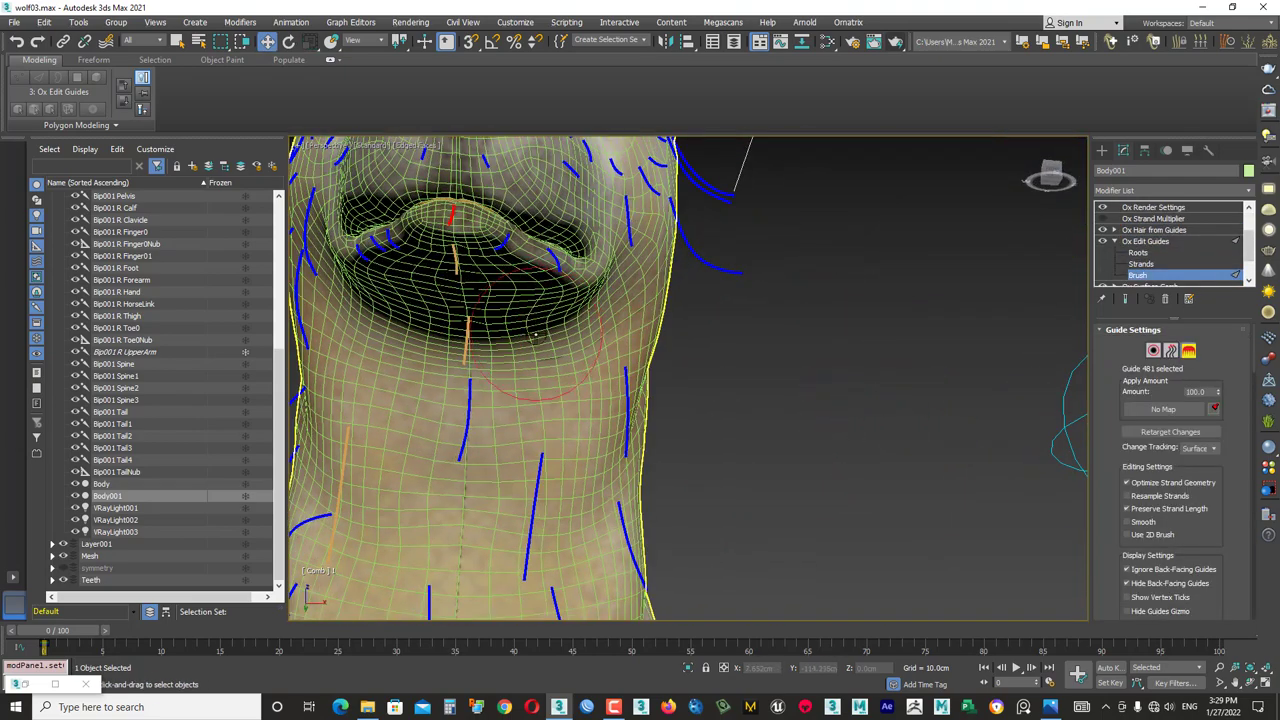
{"action": "scroll", "coordinate": [960, 420], "scroll_direction": "down", "scroll_amount": 3}
- Comb the chin and throat guides from a front view
{"action": "left_click", "coordinate": [1204, 243]}
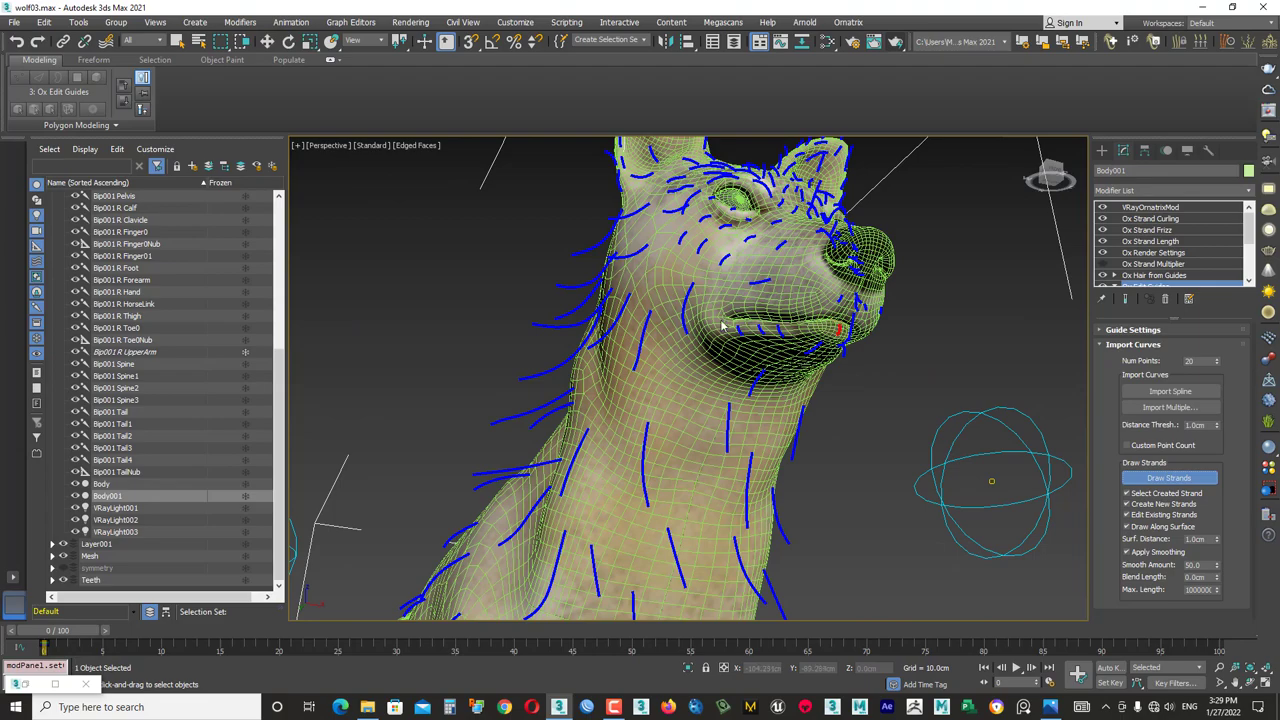
{"action": "scroll", "coordinate": [711, 322], "scroll_direction": "up", "scroll_amount": 2}
{"action": "key", "text": "3"}
{"action": "mouse_move", "coordinate": [706, 320]}
{"action": "middle_mouse_down", "text": "alt"}
{"action": "mouse_move", "coordinate": [456, 258]}
{"action": "mouse_move", "coordinate": [409, 297]}
{"action": "mouse_move", "coordinate": [462, 343]}
{"action": "middle_mouse_up", "text": "alt"}
{"action": "scroll", "coordinate": [456, 258], "scroll_direction": "up", "scroll_amount": 5}
{"action": "key", "text": "3"}
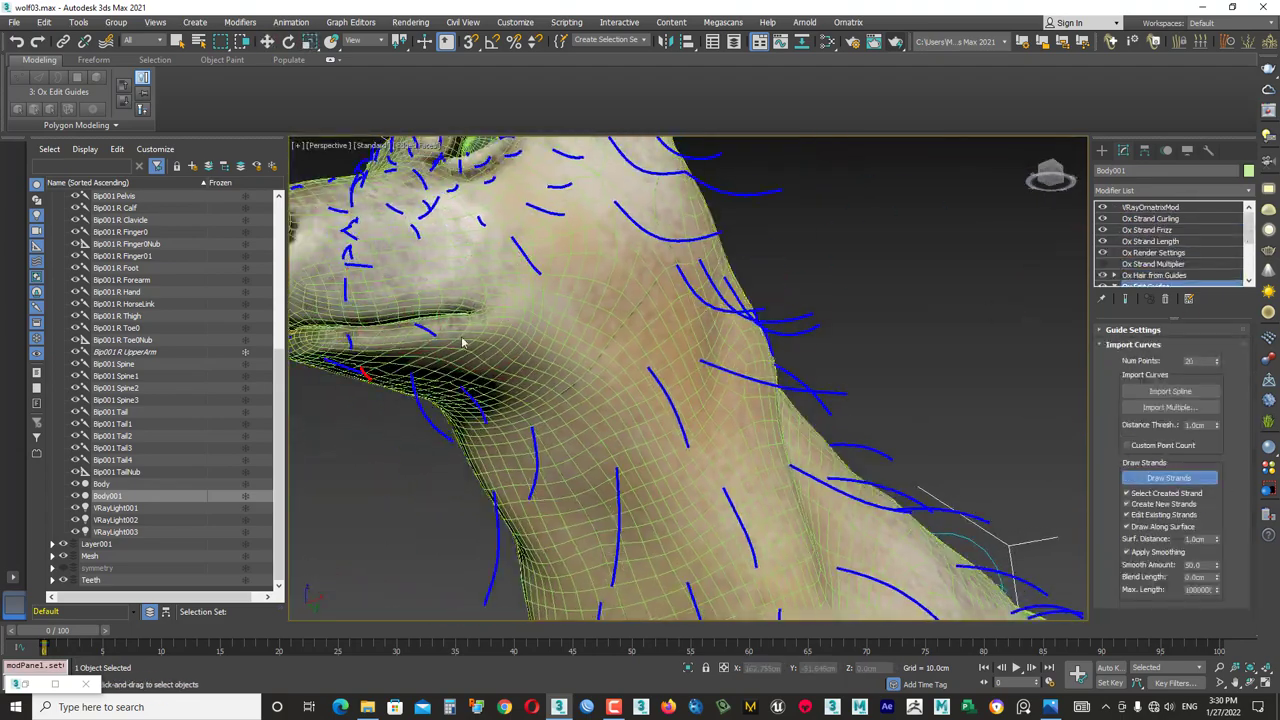
{"action": "scroll", "coordinate": [1188, 243], "scroll_direction": "down", "scroll_amount": 2}
{"action": "left_click", "coordinate": [1140, 275]}
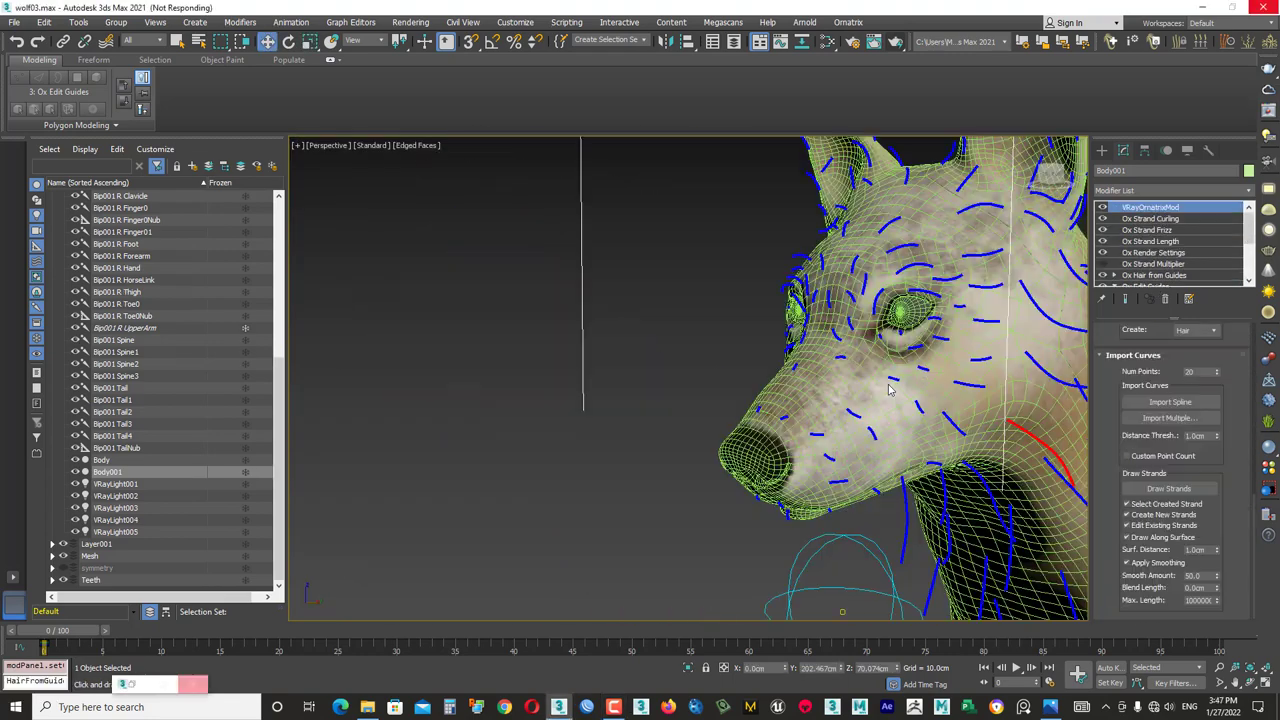
- Zoom in and out on the V-Ray Frame Buffer render to inspect the wolf's face fur
{"action": "left_click", "coordinate": [589, 707]}
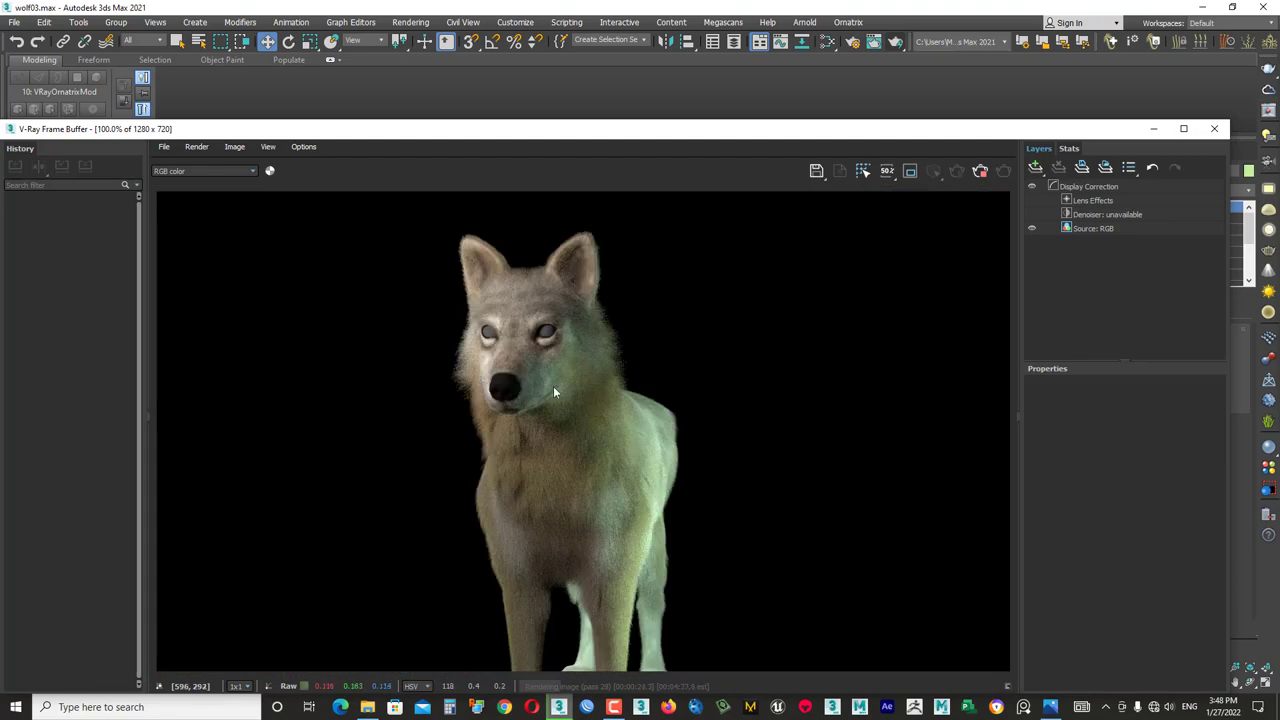
{"action": "scroll", "coordinate": [535, 383], "scroll_direction": "up", "scroll_amount": 1}
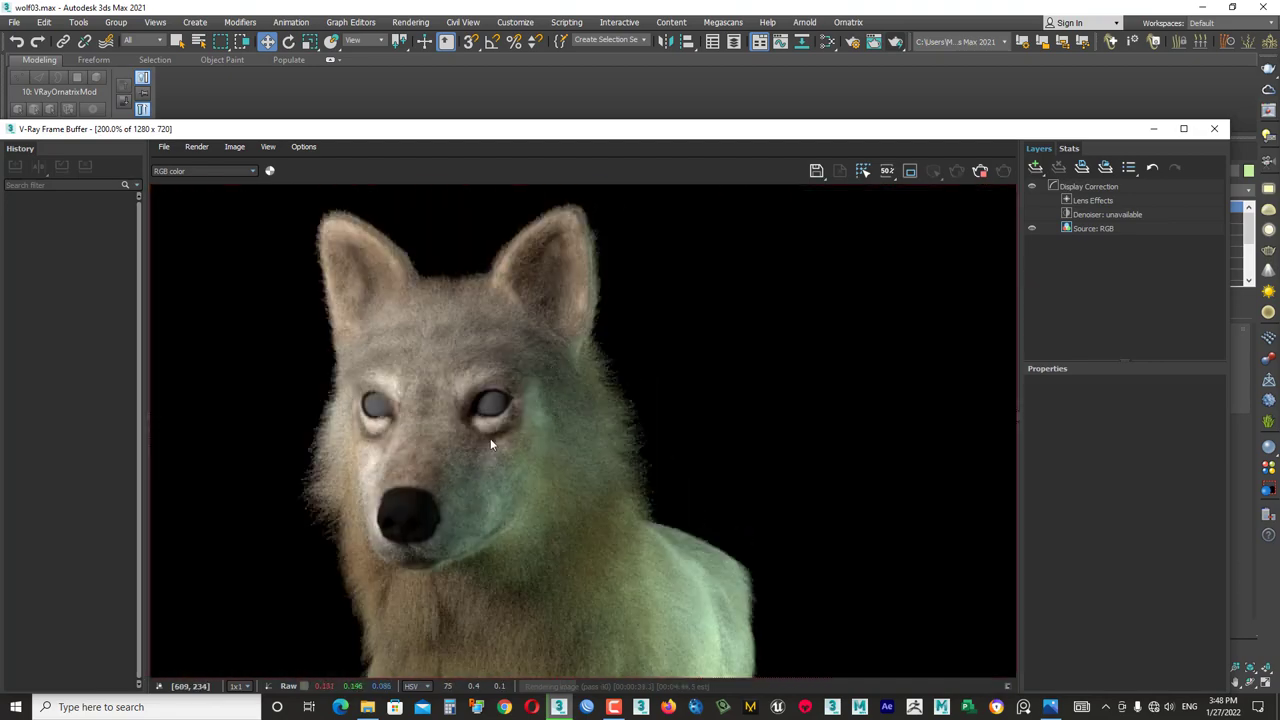
{"action": "scroll", "coordinate": [490, 440], "scroll_direction": "down", "scroll_amount": 1}
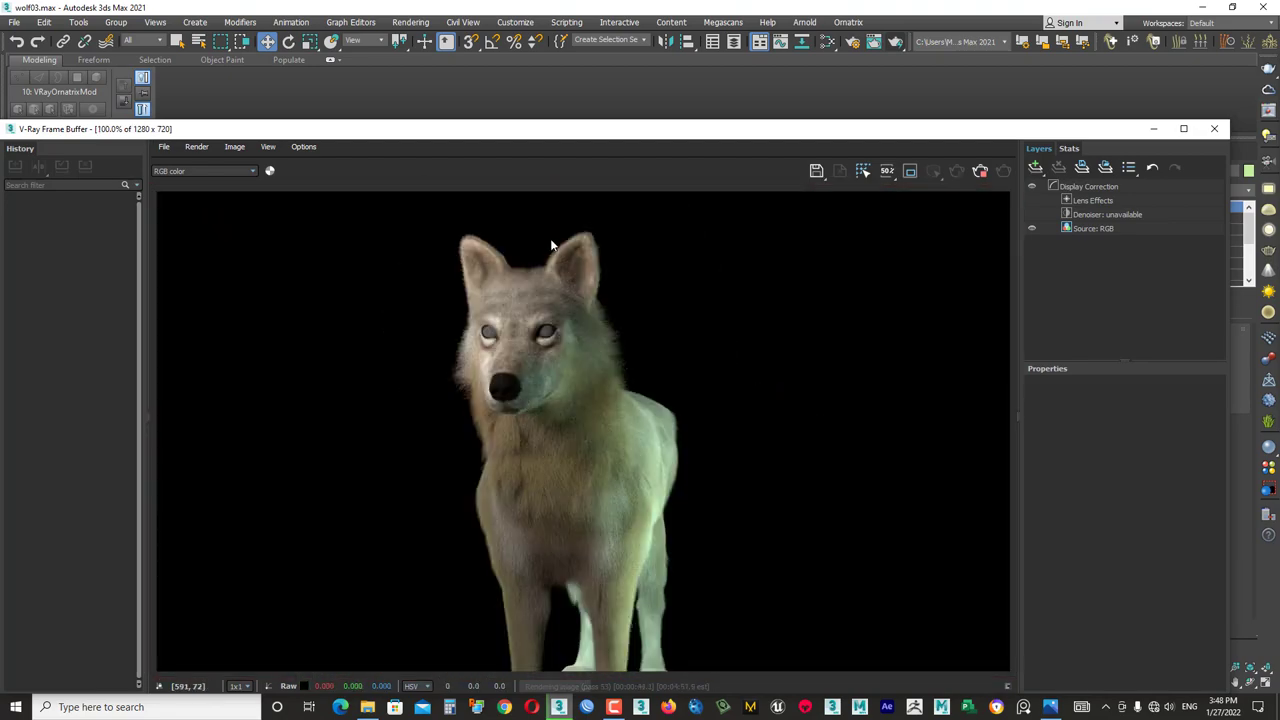
{"action": "scroll", "coordinate": [505, 405], "scroll_direction": "up", "scroll_amount": 1}
{"action": "scroll", "coordinate": [515, 390], "scroll_direction": "down", "scroll_amount": 1}
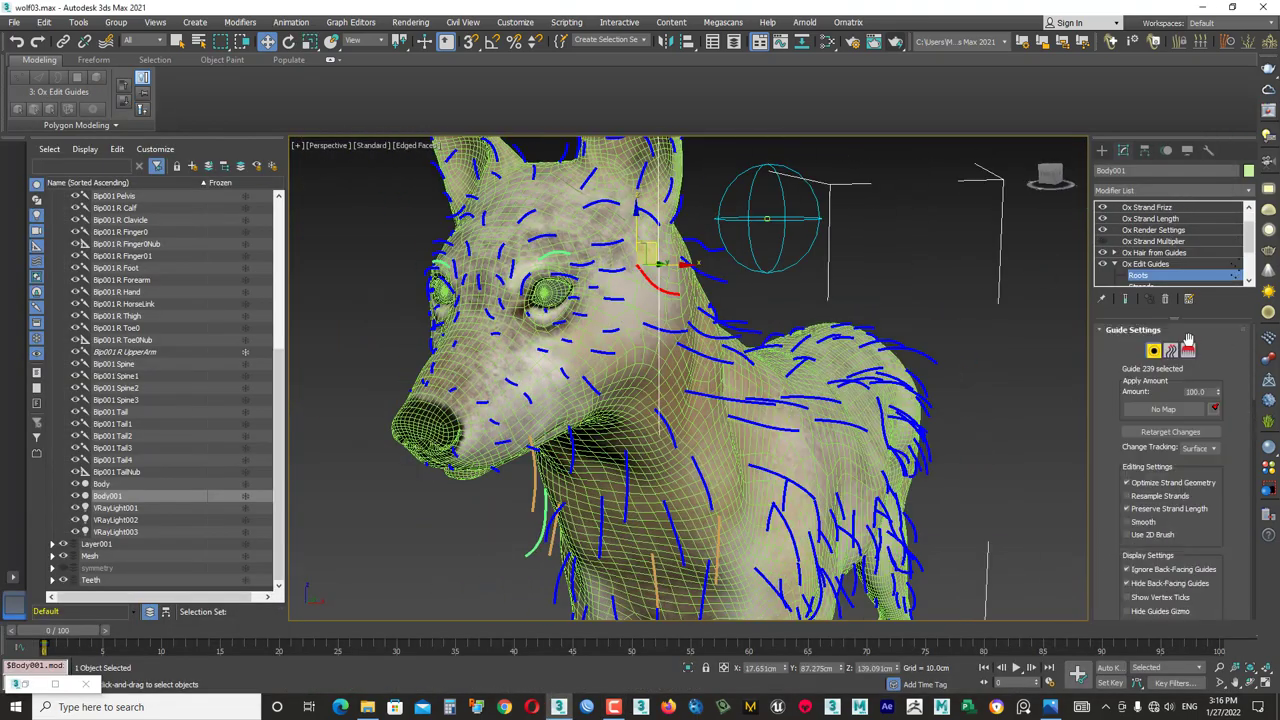
- Brush the wolf's Ornatrix fur guides around the head from a front-on view
{"action": "key", "text": "3"}
{"action": "mouse_move", "coordinate": [690, 310]}
{"action": "middle_mouse_down", "text": "alt"}
{"action": "mouse_move", "coordinate": [830, 318]}
{"action": "mouse_move", "coordinate": [600, 330]}
{"action": "mouse_move", "coordinate": [457, 286]}
{"action": "middle_mouse_up", "text": "alt"}
{"action": "key", "text": "ctrl+b"}
{"action": "scroll", "coordinate": [1165, 255], "scroll_direction": "down", "scroll_amount": 2}
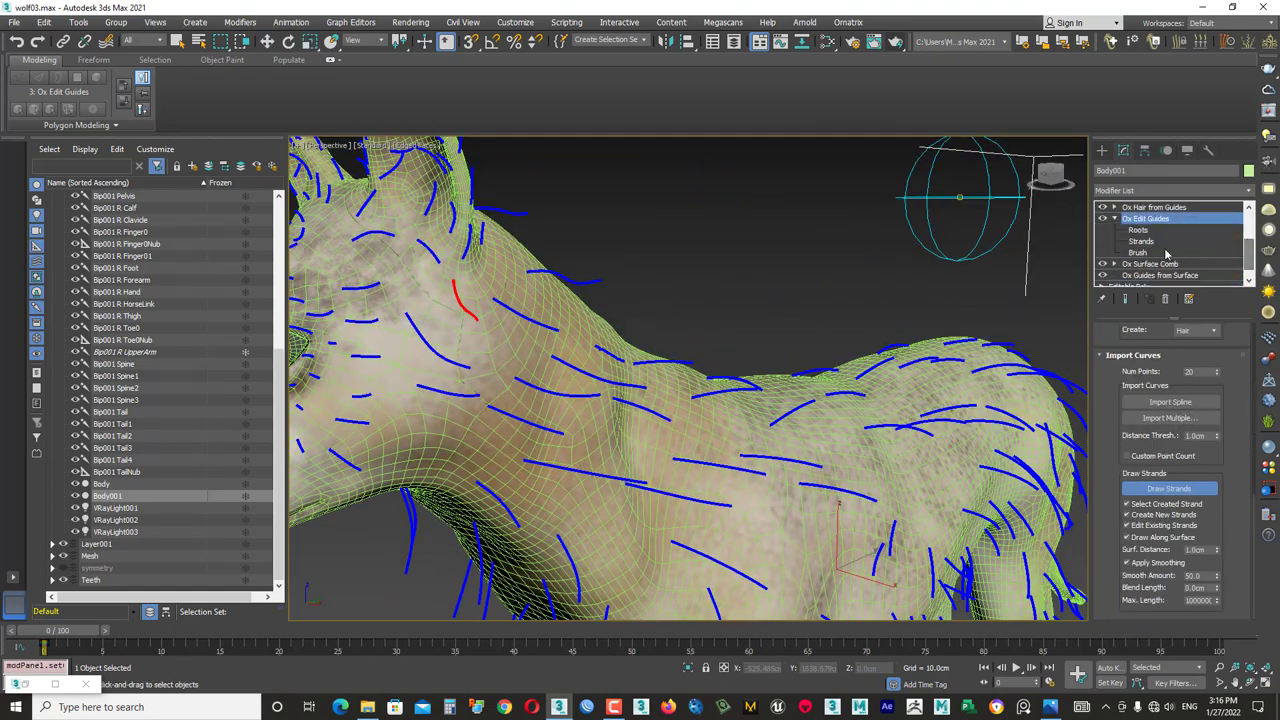
{"action": "left_click", "coordinate": [1165, 253]}
{"action": "key", "text": "z"}
{"action": "scroll", "coordinate": [700, 300], "scroll_direction": "up", "scroll_amount": 3}
{"action": "middle_click_drag", "start_coordinate": [700, 300], "coordinate": [758, 268], "text": "alt"}
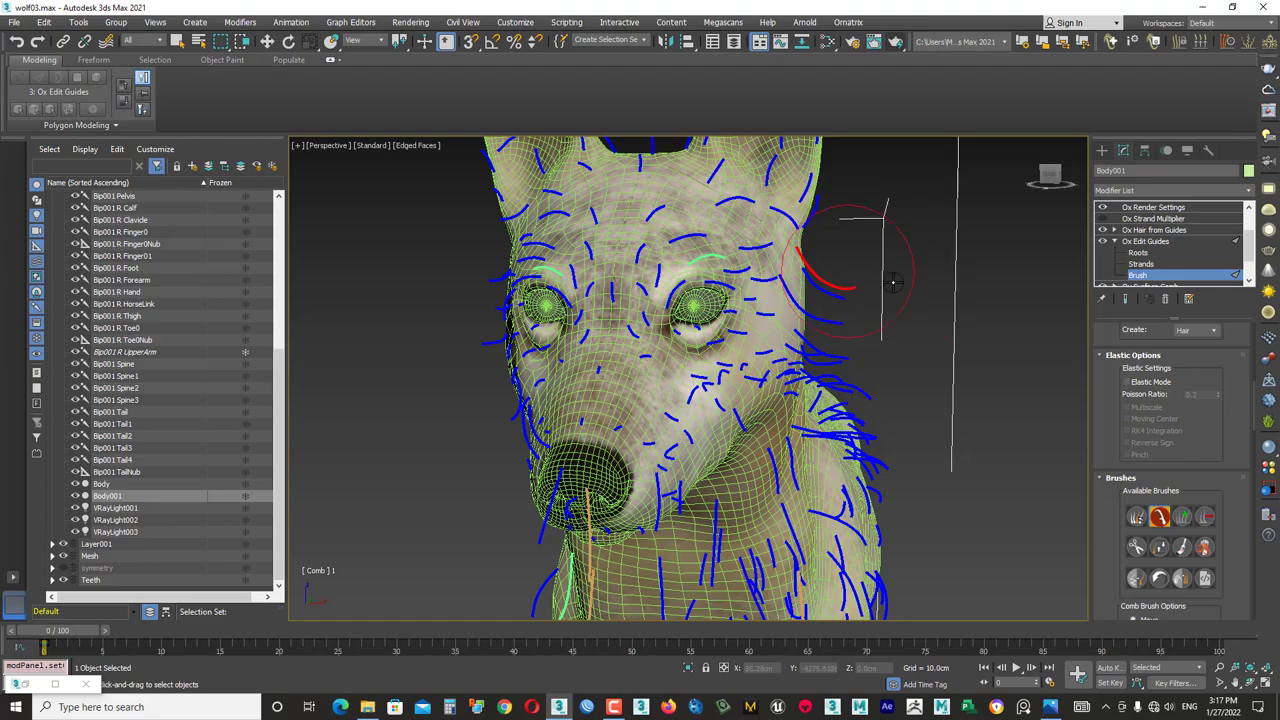
- Comb the guides on the neck and shoulder, alternating between the Roots and Brush sub-levels
{"action": "mouse_move", "coordinate": [893, 283]}
{"action": "middle_mouse_down", "text": "alt"}
{"action": "mouse_move", "coordinate": [700, 330]}
{"action": "mouse_move", "coordinate": [729, 354]}
{"action": "mouse_move", "coordinate": [900, 310]}
{"action": "mouse_move", "coordinate": [831, 341]}
{"action": "mouse_move", "coordinate": [866, 373]}
{"action": "middle_mouse_up", "text": "alt"}
{"action": "key", "text": "ctrl+b"}
{"action": "scroll", "coordinate": [1254, 232], "scroll_direction": "down", "scroll_amount": 2}
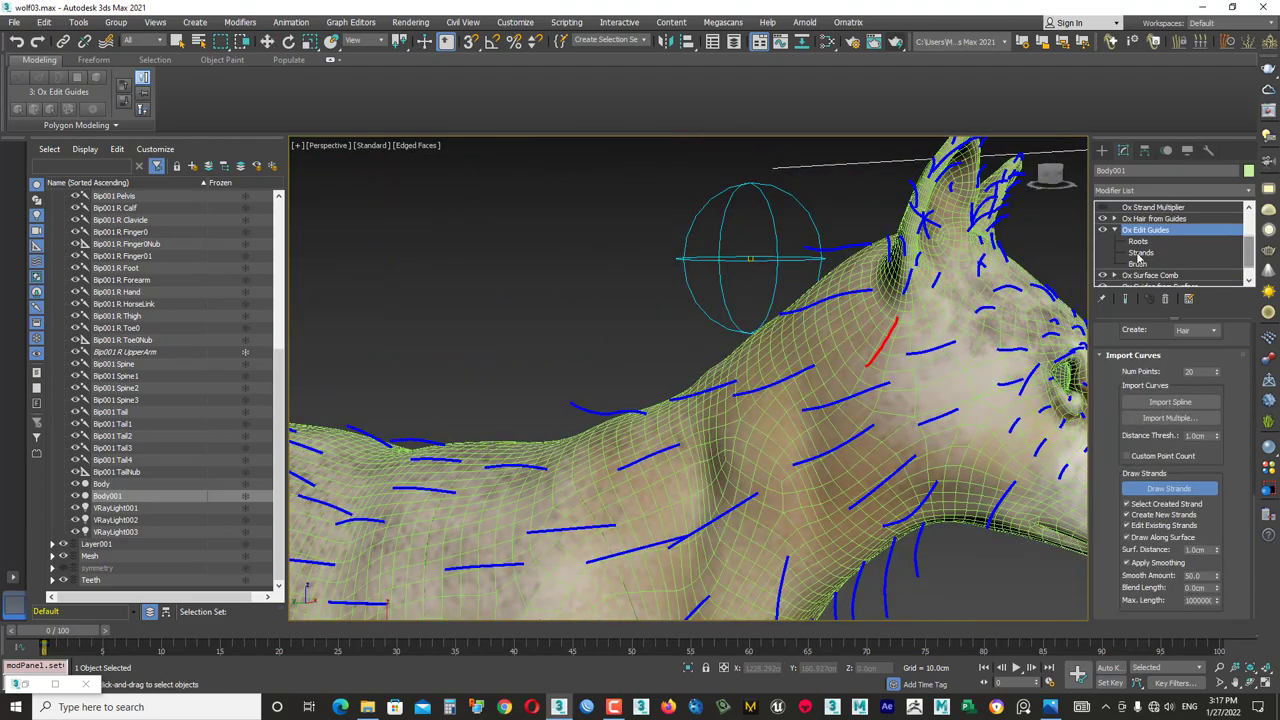
{"action": "left_click", "coordinate": [1138, 275]}
{"action": "key", "text": "shift+z"}
{"action": "key", "text": "shift+z"}
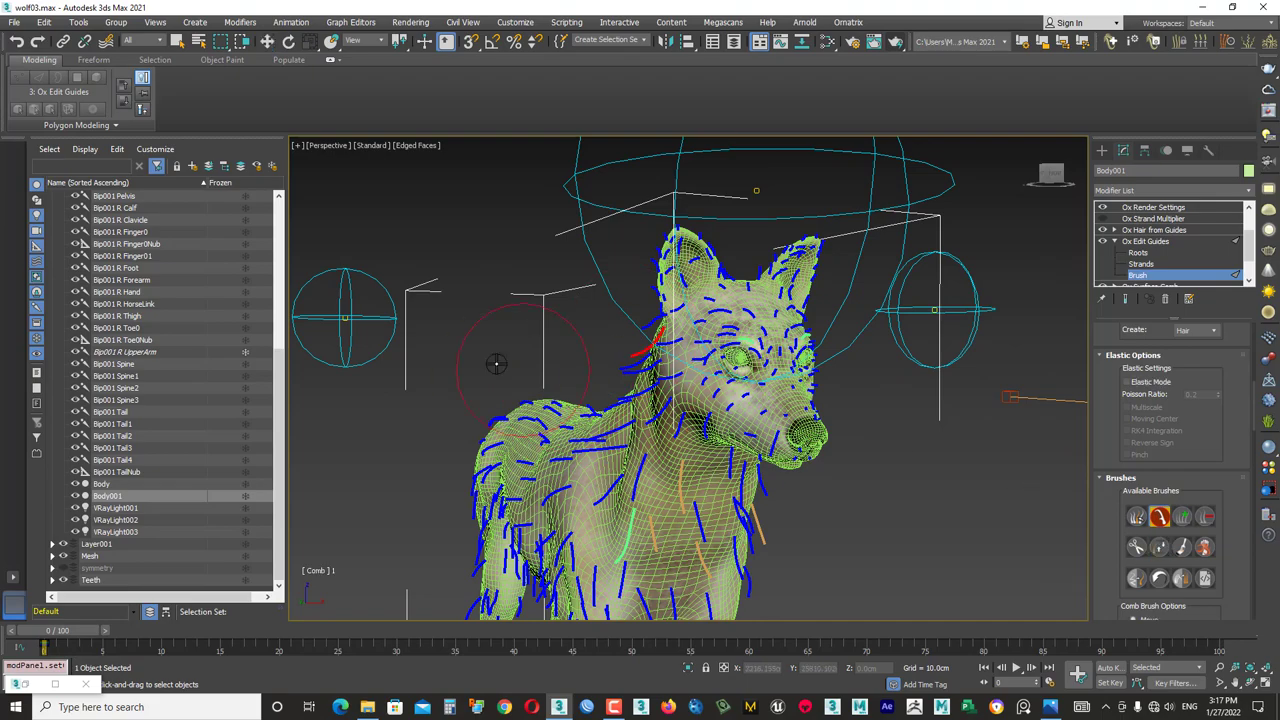
{"action": "key", "text": "shift+z"}
{"action": "key", "text": "shift+z"}
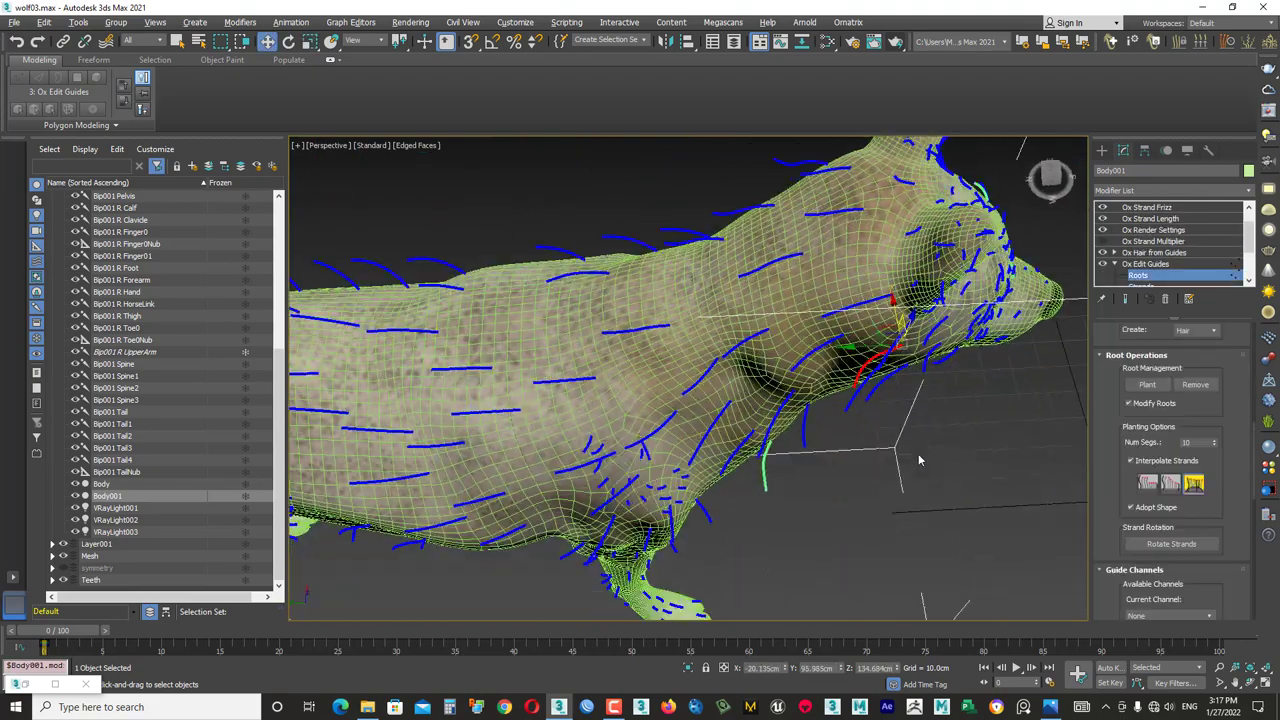
{"action": "key", "text": "shift+z"}
{"action": "key", "text": "3"}
{"action": "key", "text": "shift+z"}
{"action": "key", "text": "shift+z"}
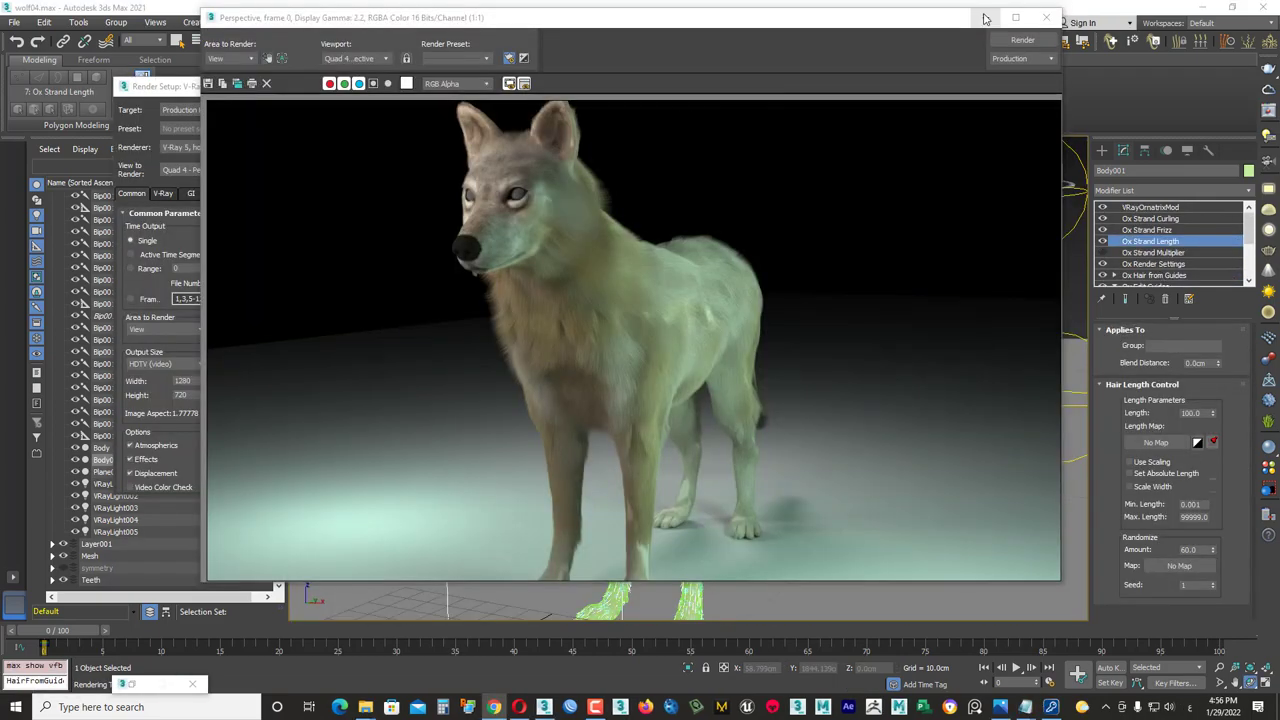
- Minimize the frame buffer and add Ox Hair Clustering from the Modifier List
{"action": "left_click", "coordinate": [984, 18]}
{"action": "left_click", "coordinate": [1175, 190]}
{"action": "scroll", "coordinate": [1162, 372], "scroll_direction": "down", "scroll_amount": 2}
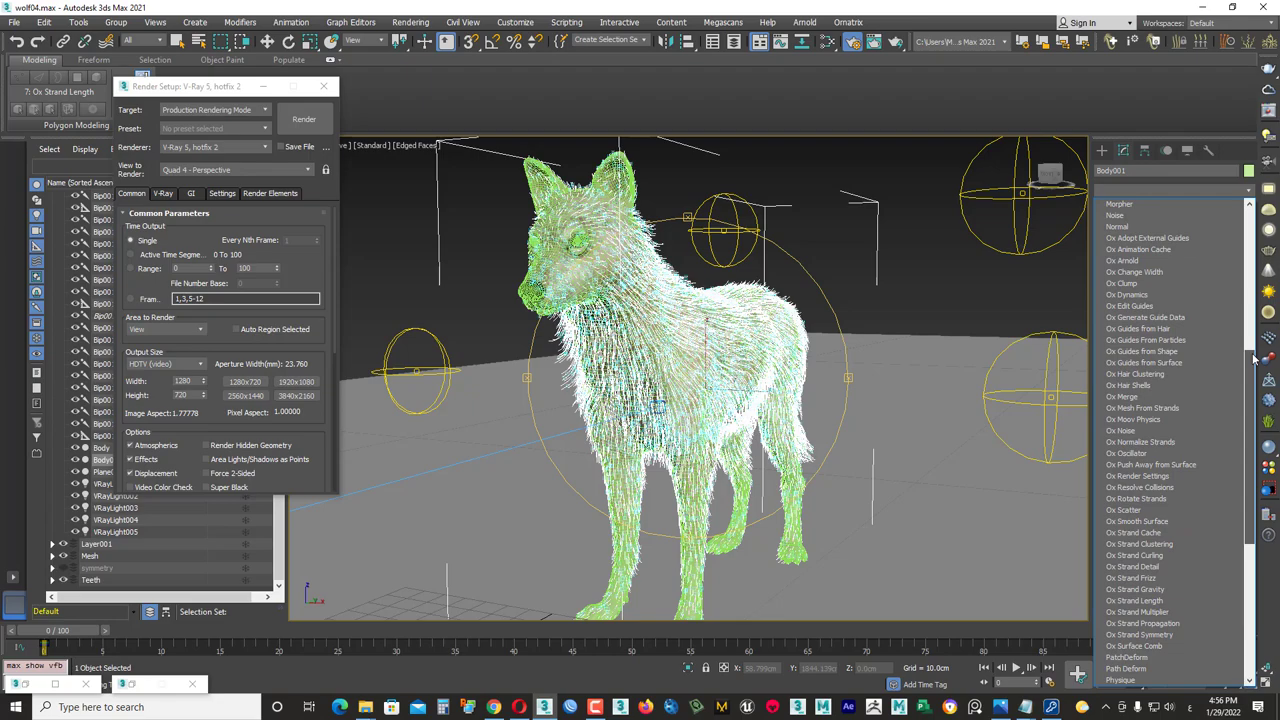
{"action": "left_click", "coordinate": [1162, 373]}
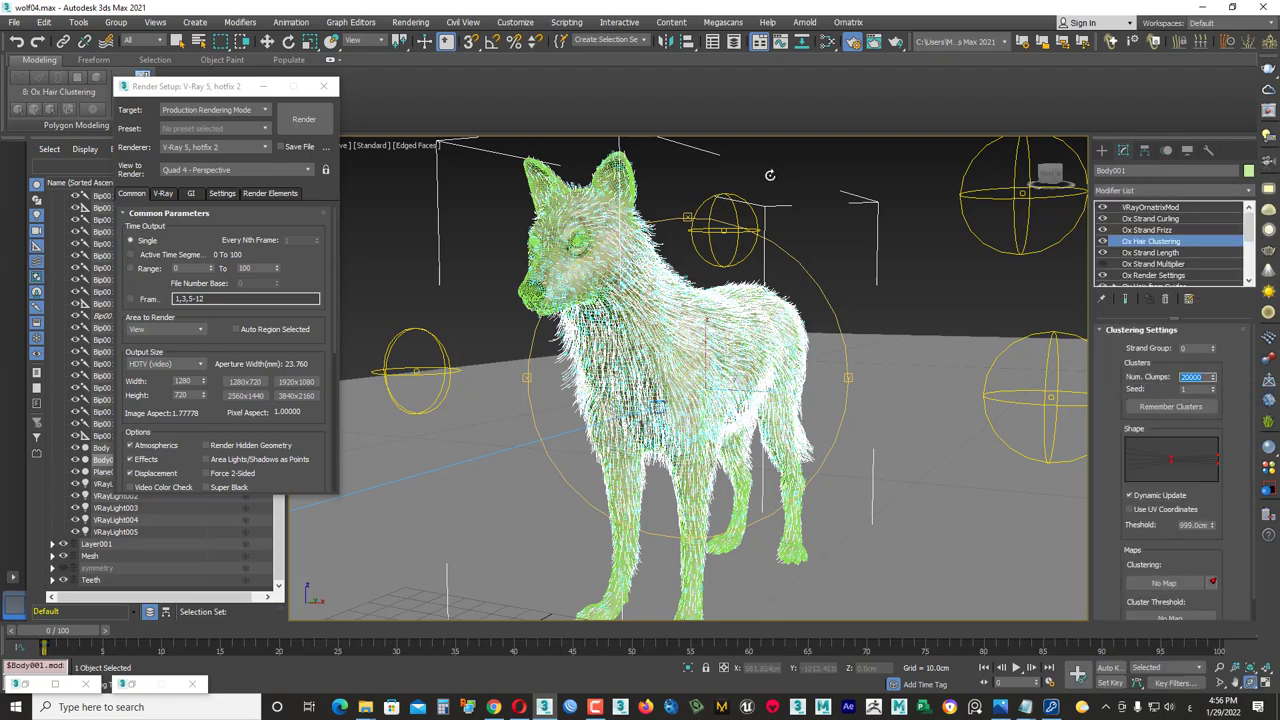
{"action": "middle_click_drag", "start_coordinate": [770, 175], "coordinate": [1102, 246], "text": "alt"}
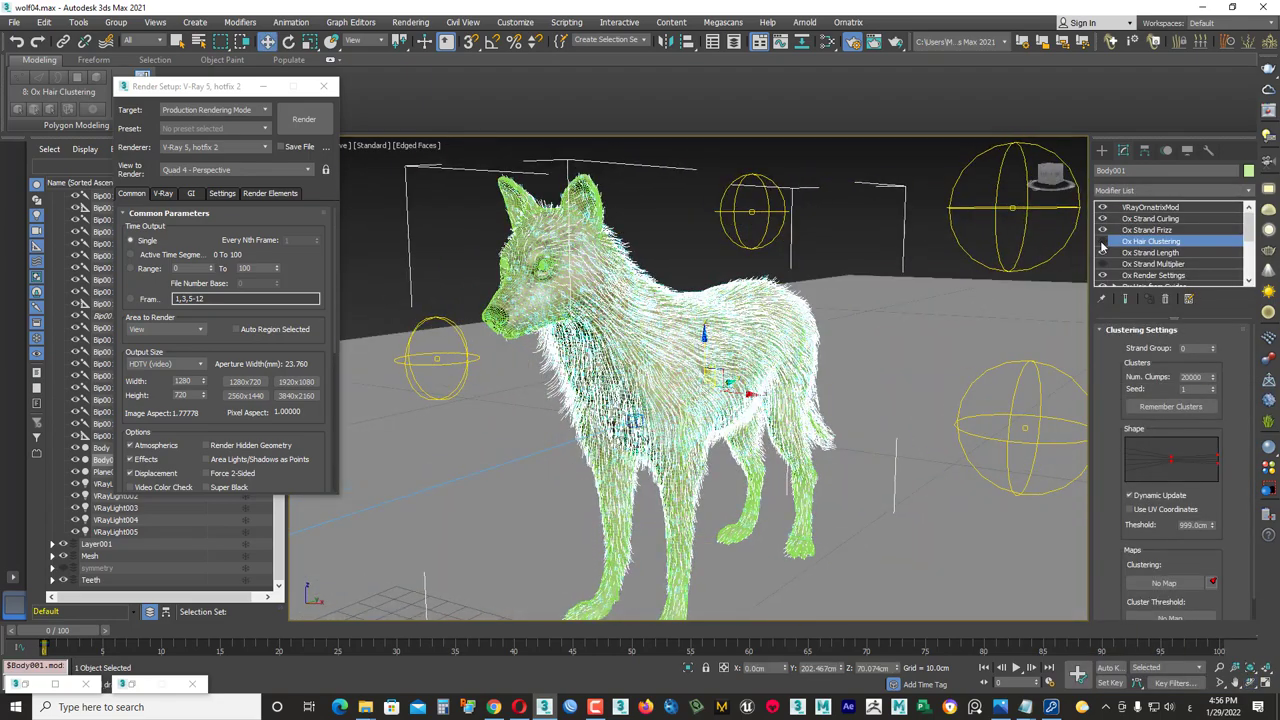
- Insert Ox Hair Clustering above Ox Strand Multiplier with 5000 clumps
{"action": "left_click", "coordinate": [1150, 252]}
{"action": "left_click", "coordinate": [1152, 264]}
{"action": "left_click", "coordinate": [1178, 190]}
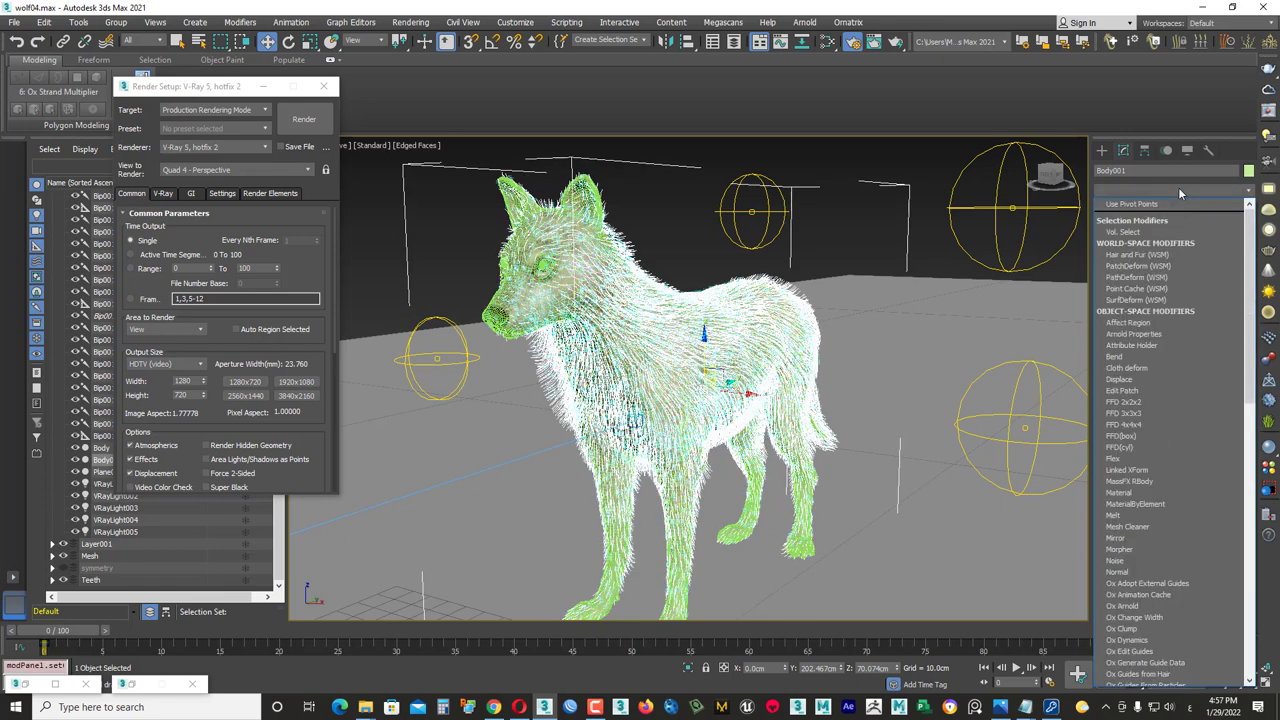
{"action": "scroll", "coordinate": [1170, 400], "scroll_direction": "down", "scroll_amount": 5}
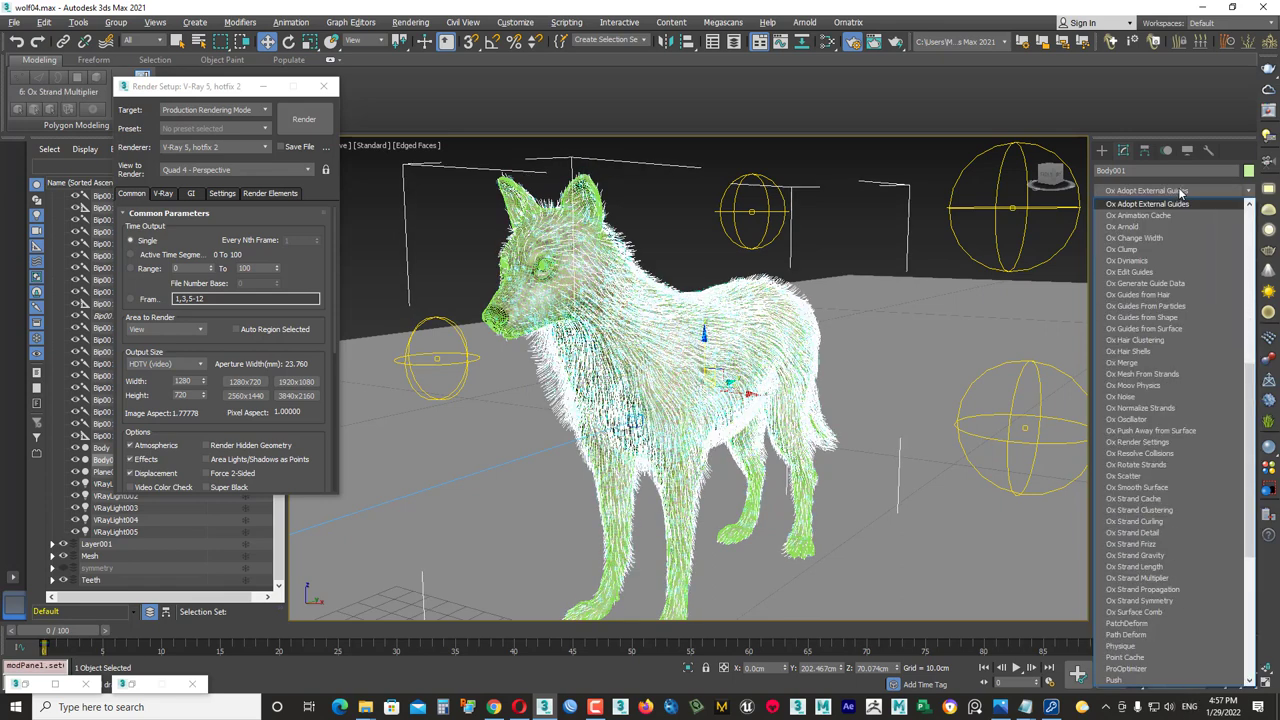
{"action": "left_click", "coordinate": [1150, 341]}
{"action": "type", "text": "5000"}
{"action": "key", "text": "Return"}
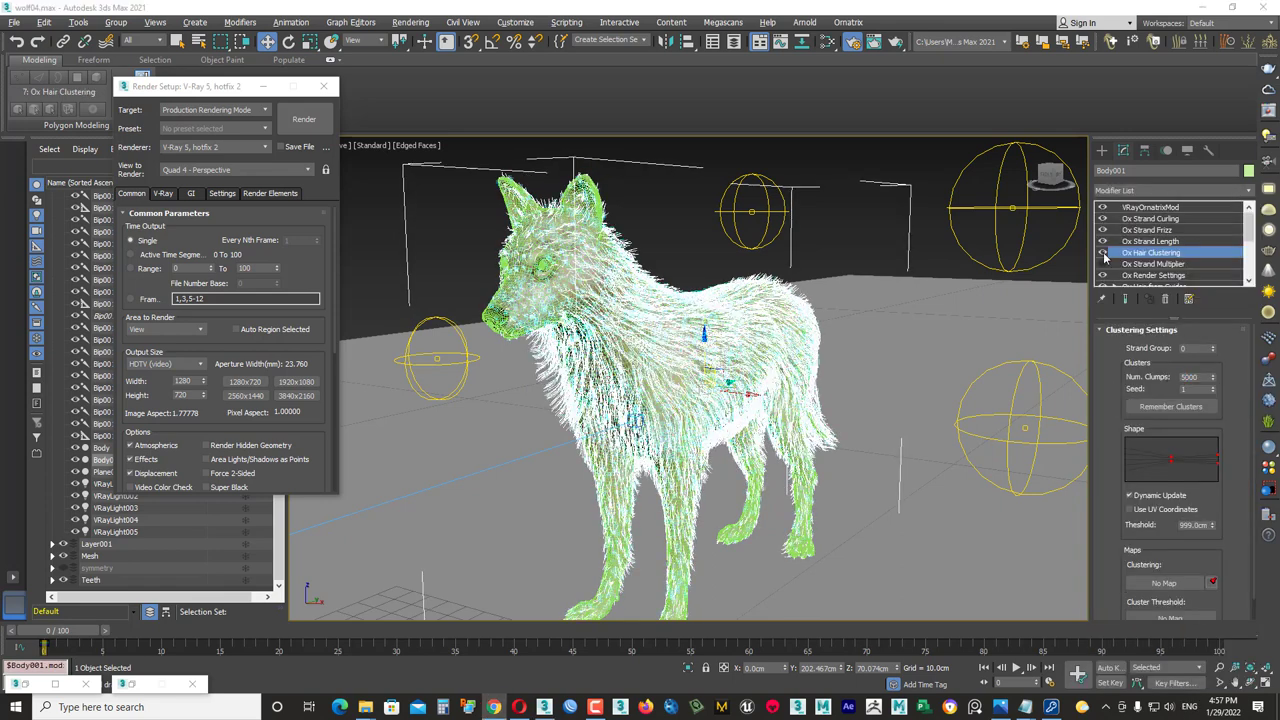
- Raise Num. Clumps to 10000 and select VRayOrnatrixMod at the top of the stack
{"action": "double_click", "coordinate": [1190, 376]}
{"action": "type", "text": "10000"}
{"action": "key", "text": "Return"}
{"action": "left_click", "coordinate": [1152, 207]}
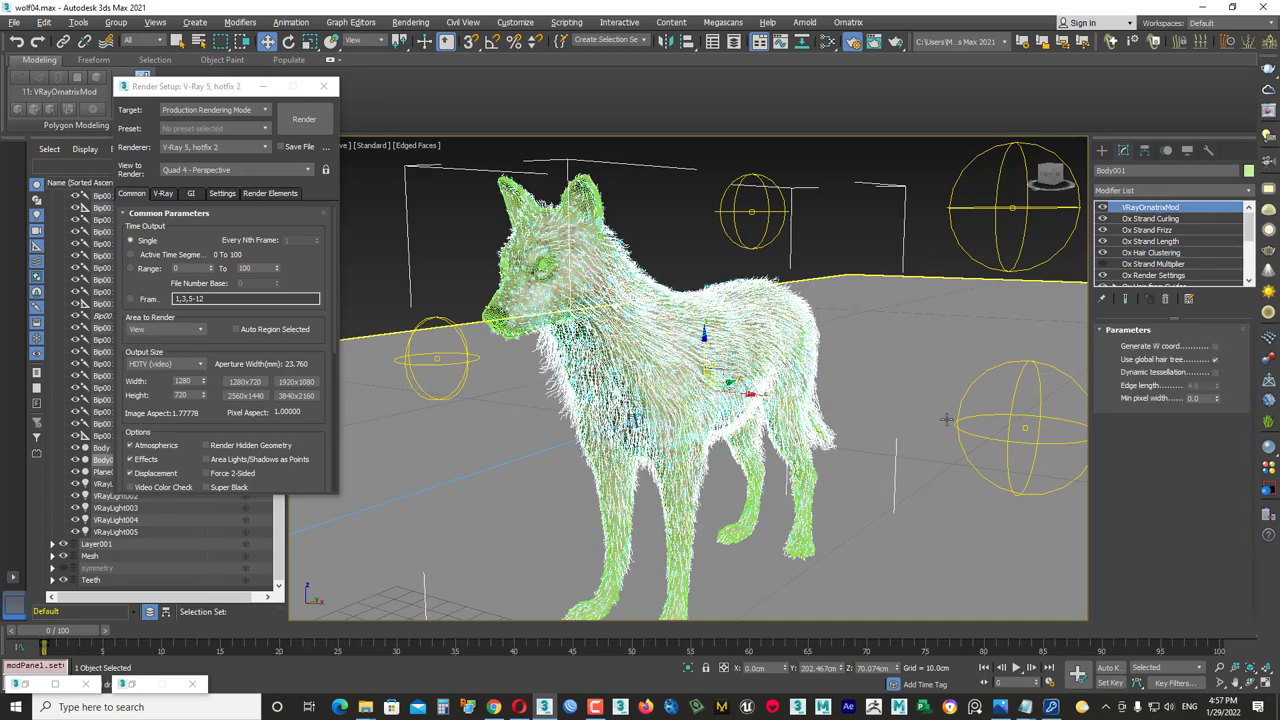
- Render the clumped wolf fur in V-Ray and zoom around the frame buffer to inspect it
{"action": "left_click", "coordinate": [897, 41]}
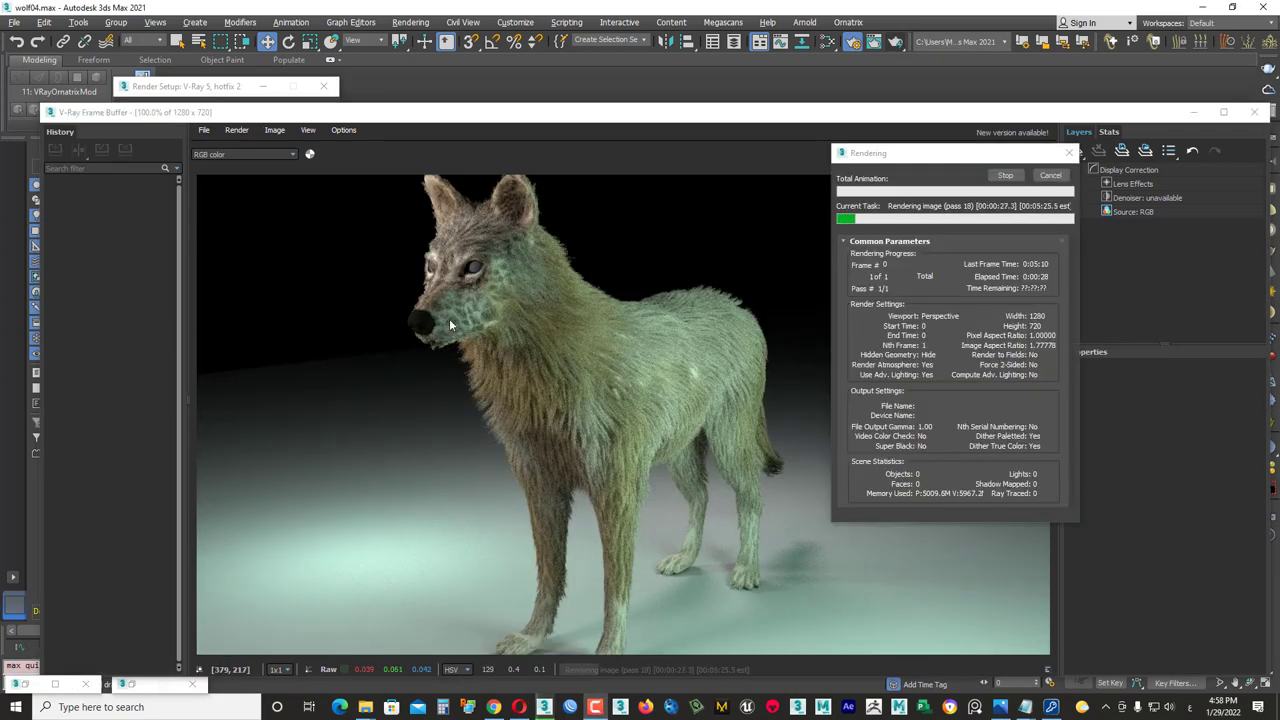
{"action": "scroll", "coordinate": [449, 318], "scroll_direction": "down", "scroll_amount": 2}
{"action": "scroll", "coordinate": [597, 401], "scroll_direction": "up", "scroll_amount": 4}
{"action": "scroll", "coordinate": [546, 339], "scroll_direction": "up", "scroll_amount": 1}
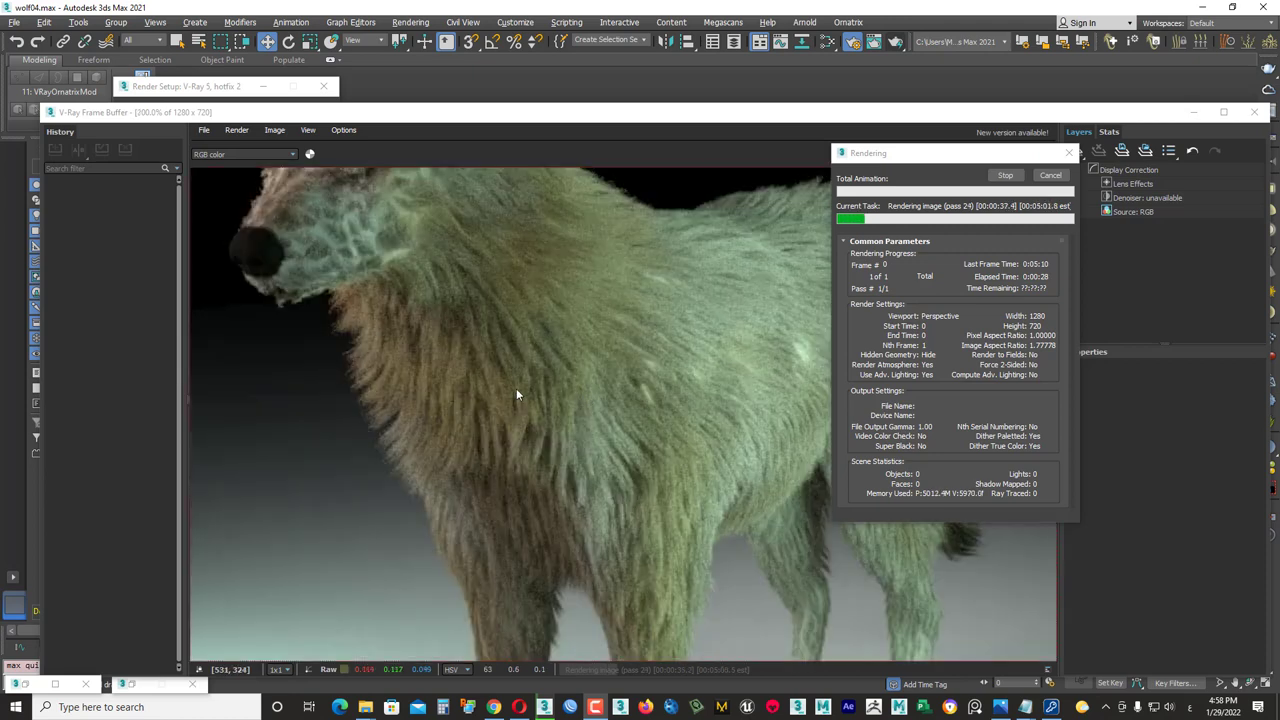
{"action": "scroll", "coordinate": [516, 394], "scroll_direction": "down", "scroll_amount": 3}
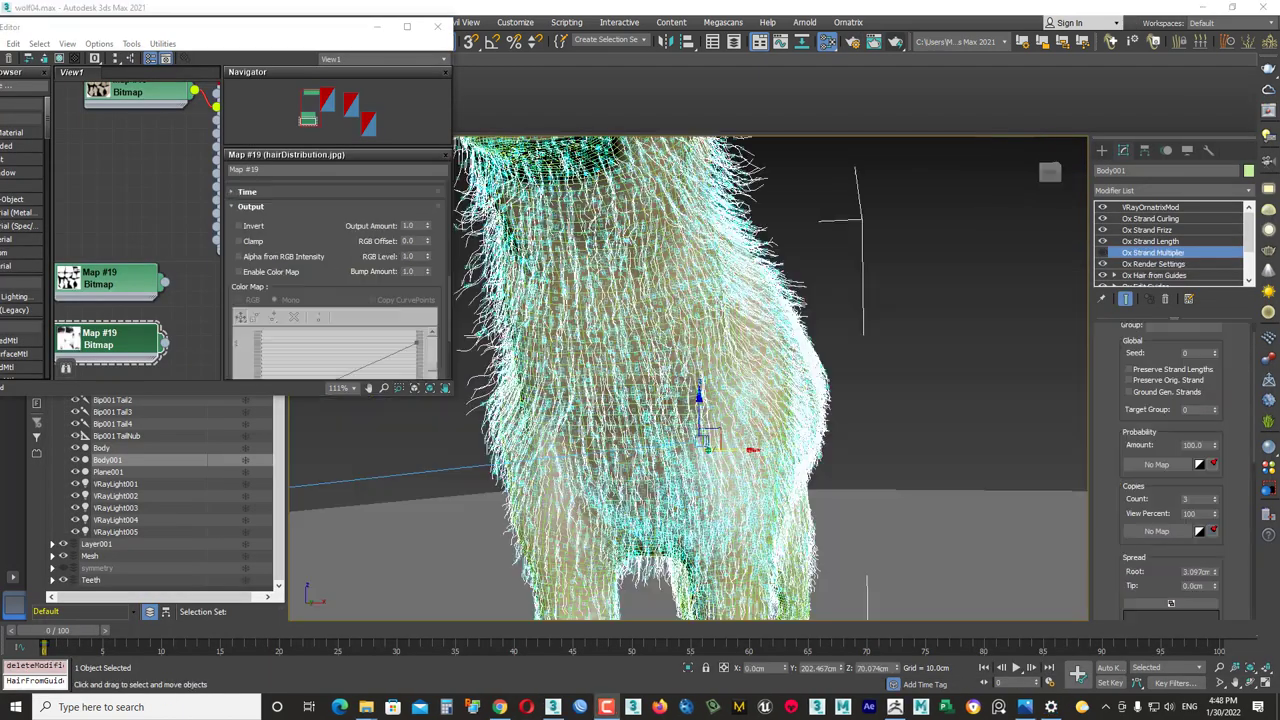
- Check Ox Hair Clustering's strand group and the 14 selected guide roots in Ox Edit Guides
{"action": "left_click", "coordinate": [1210, 189]}
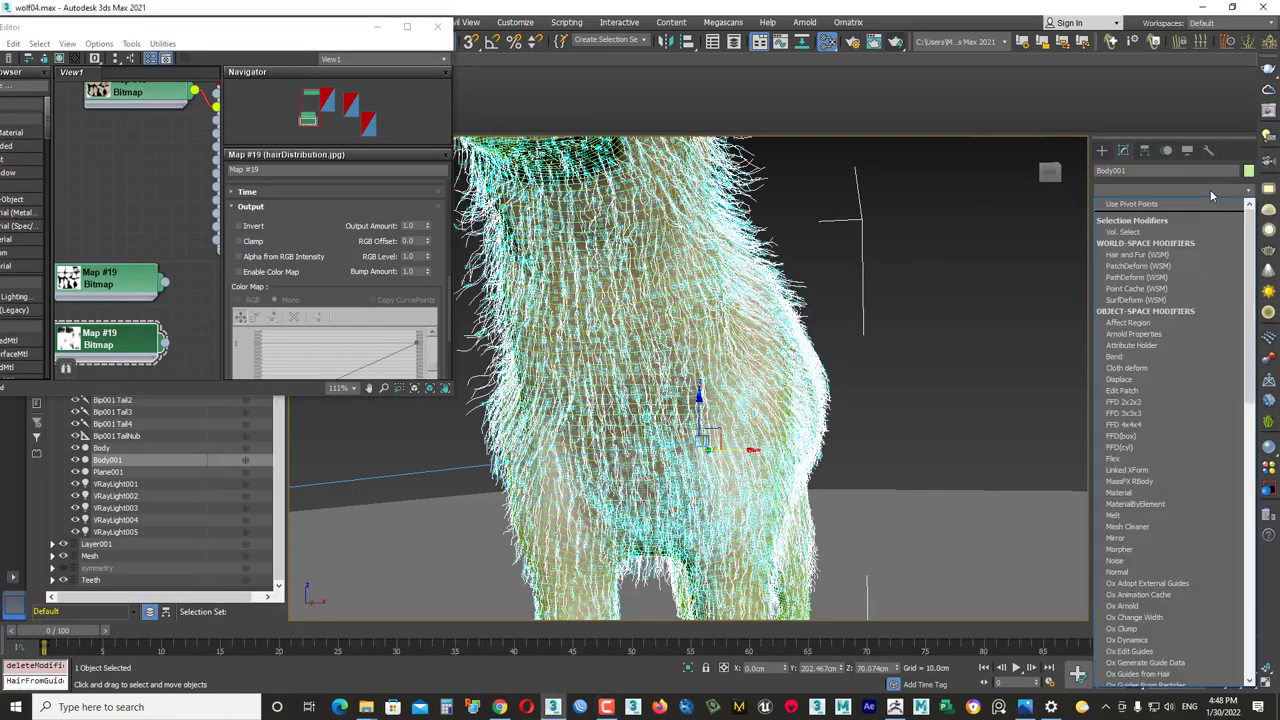
{"action": "left_click", "coordinate": [1210, 189]}
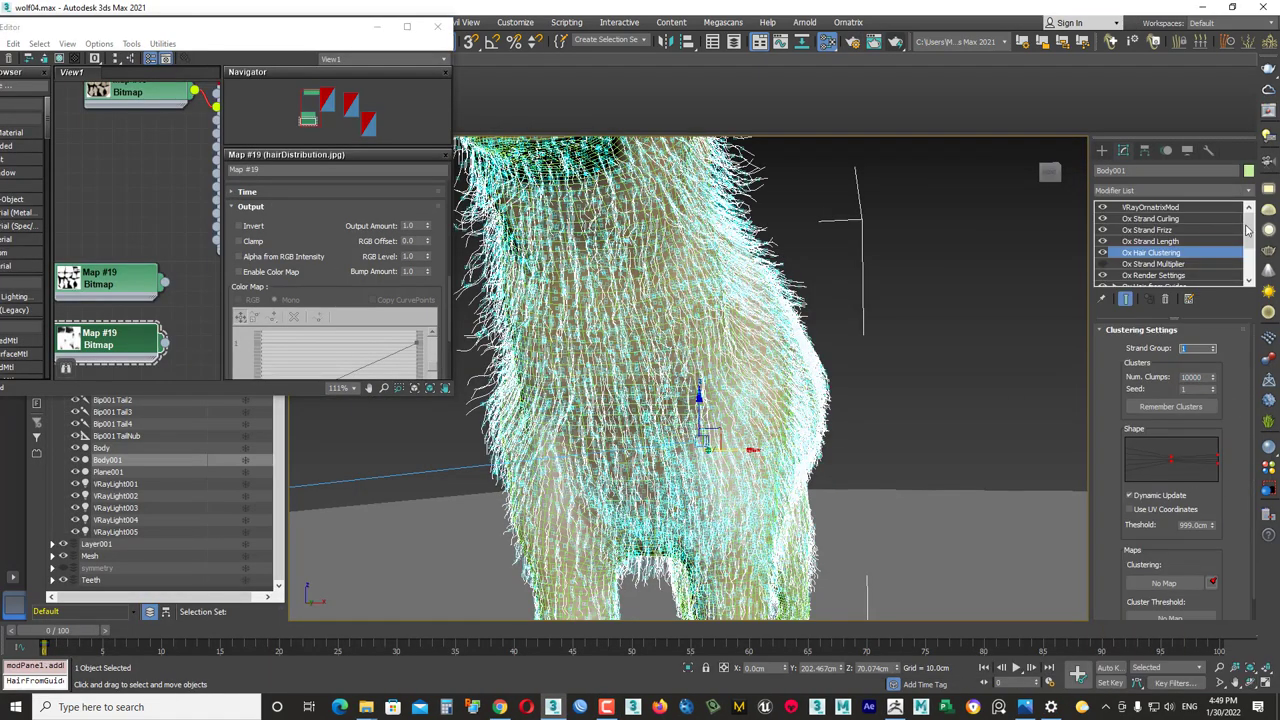
{"action": "left_click", "coordinate": [1114, 241]}
{"action": "left_click", "coordinate": [1138, 253]}
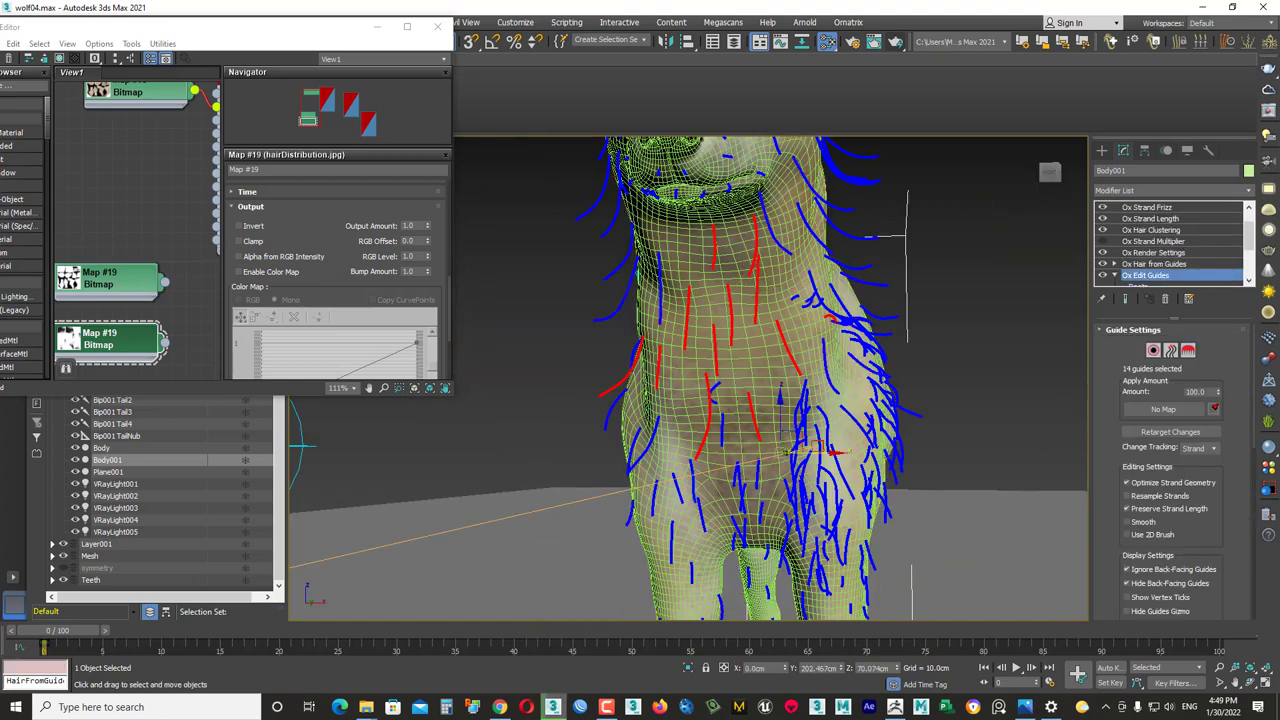
{"action": "left_click", "coordinate": [1160, 207]}
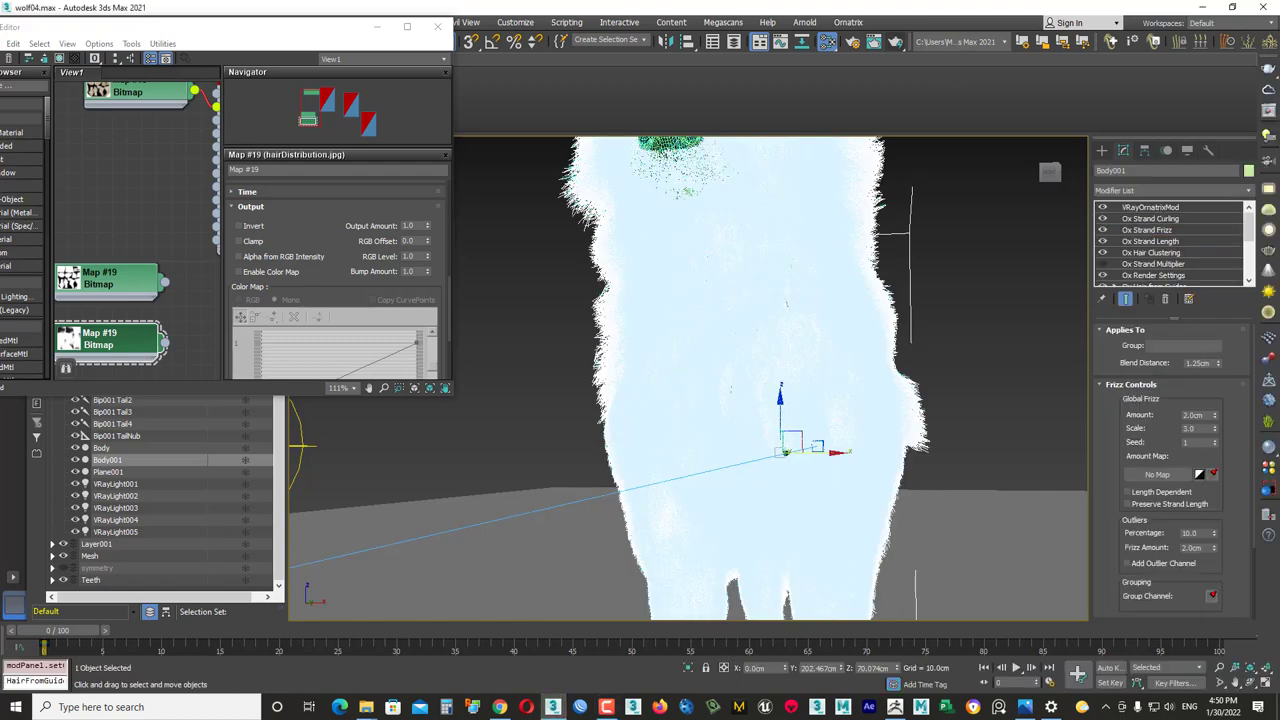
- Select VRayOrnatrixMod and re-render the wolf in V-Ray, zooming to inspect the fur
{"action": "left_click", "coordinate": [1150, 207]}
{"action": "key", "text": "shift+q"}
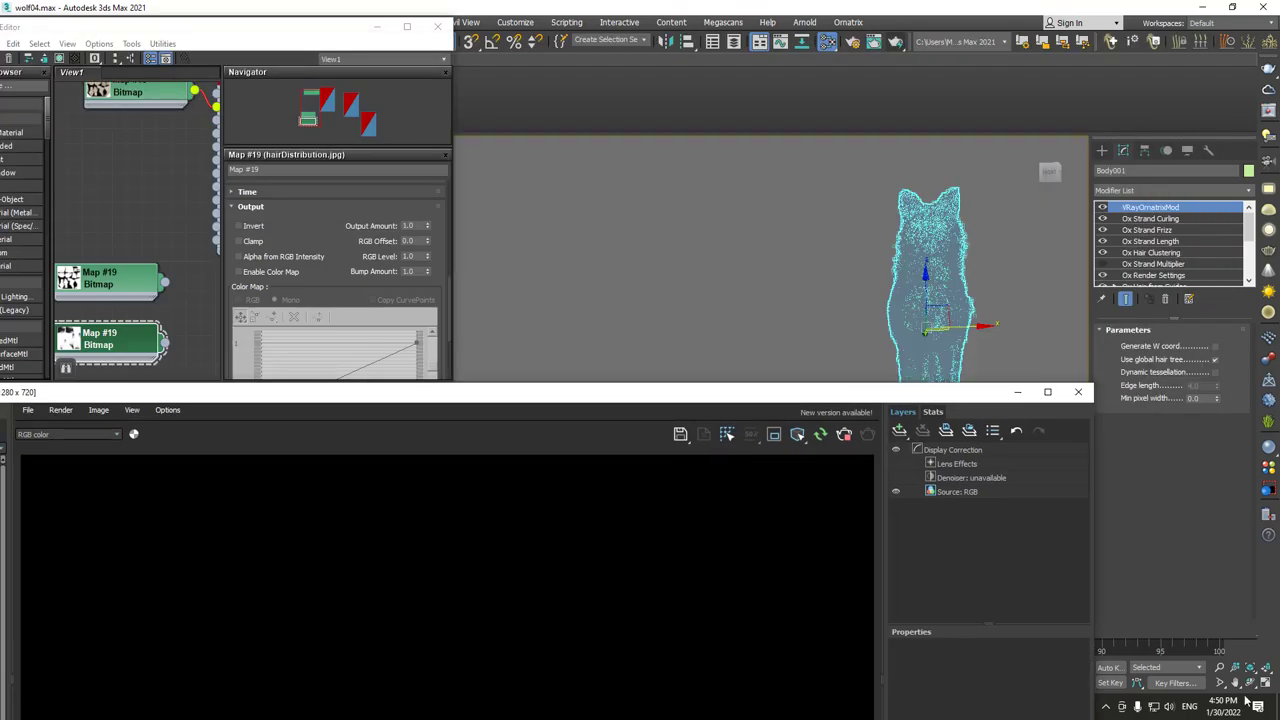
{"action": "scroll", "coordinate": [684, 318], "scroll_direction": "up", "scroll_amount": 2}
{"action": "scroll", "coordinate": [684, 328], "scroll_direction": "up", "scroll_amount": 1}
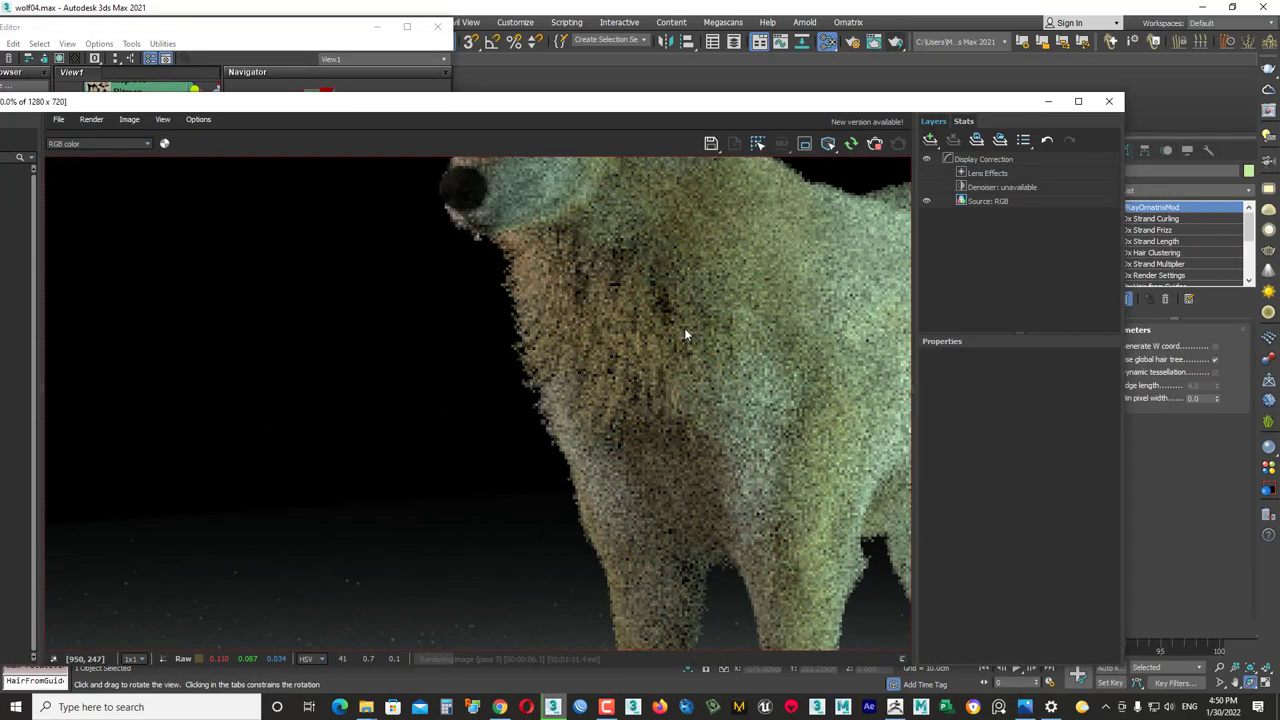
{"action": "scroll", "coordinate": [684, 328], "scroll_direction": "down", "scroll_amount": 1}
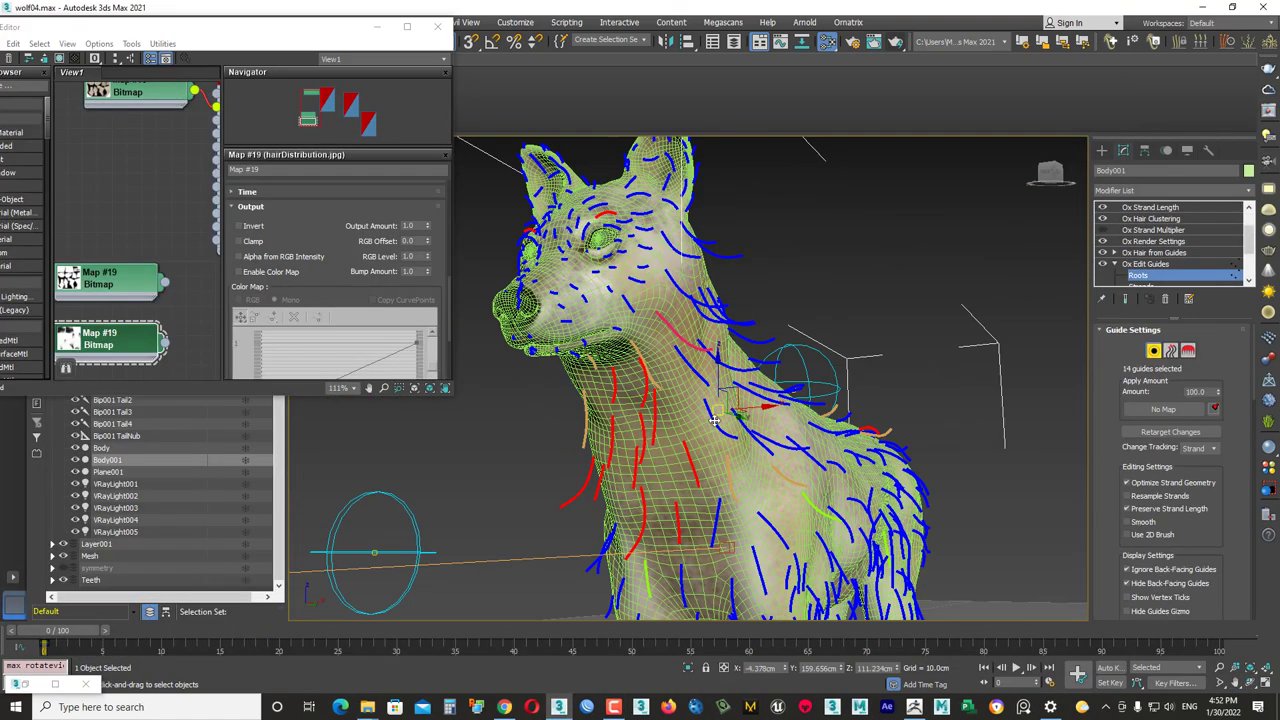
- Step back through the undo list and orbit to frame the wolf's belly and legs
{"action": "scroll", "coordinate": [1170, 450], "scroll_direction": "down", "scroll_amount": 3}
{"action": "mouse_move", "coordinate": [714, 421]}
{"action": "middle_mouse_down", "text": "alt"}
{"action": "mouse_move", "coordinate": [755, 395]}
{"action": "mouse_move", "coordinate": [728, 251]}
{"action": "middle_mouse_up", "text": "alt"}
{"action": "scroll", "coordinate": [1170, 500], "scroll_direction": "down", "scroll_amount": 3}
{"action": "right_click", "coordinate": [28, 42]}
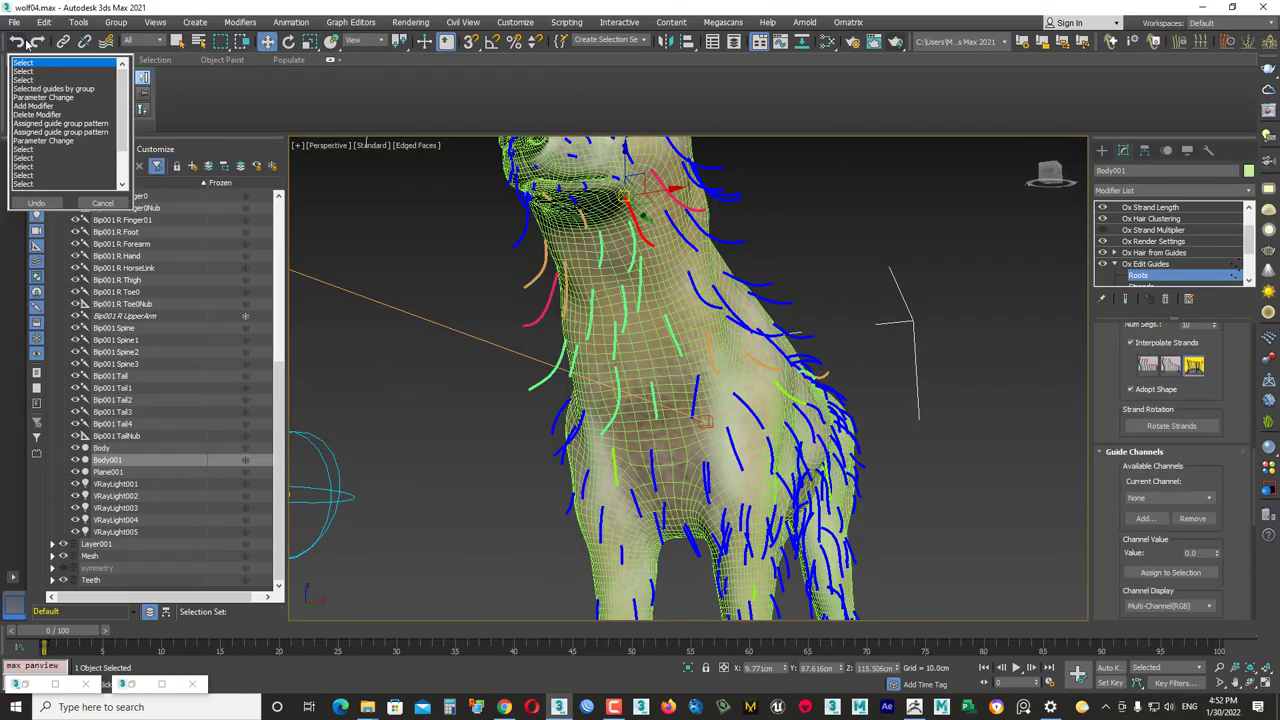
{"action": "left_click_drag", "start_coordinate": [1236, 539], "coordinate": [1236, 326]}
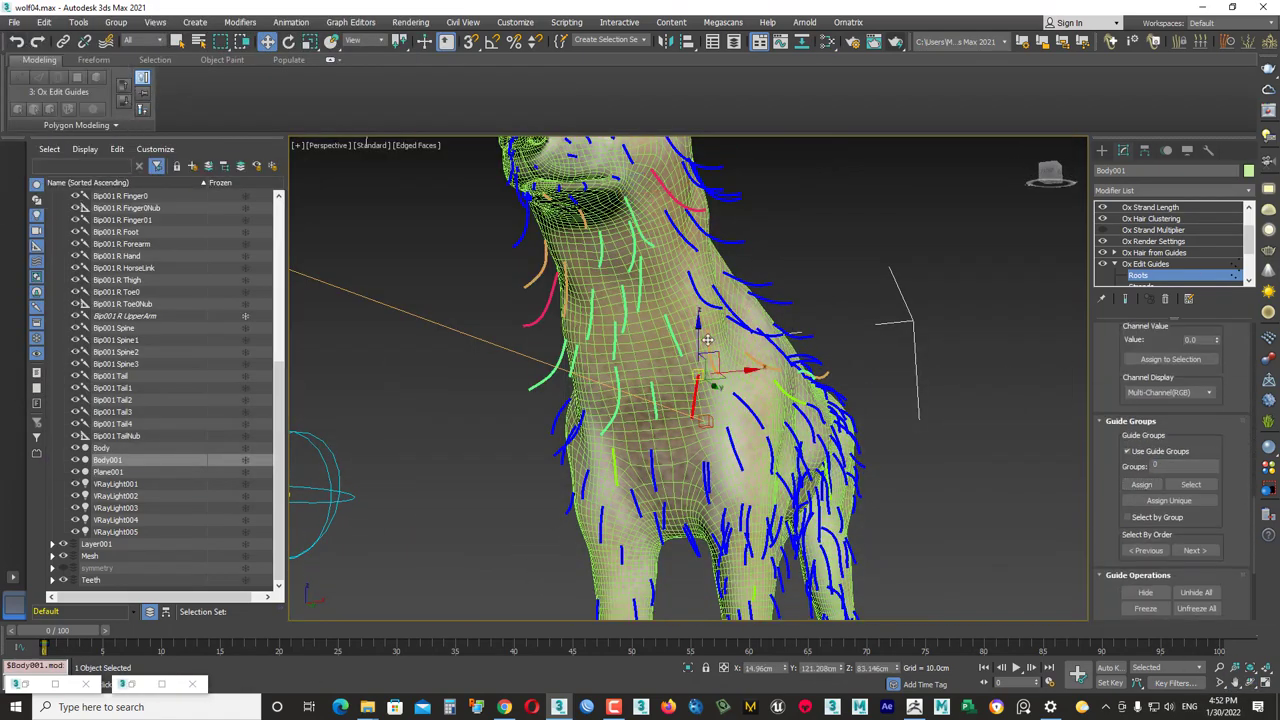
{"action": "middle_click_drag", "start_coordinate": [780, 400], "coordinate": [700, 390], "text": "alt"}
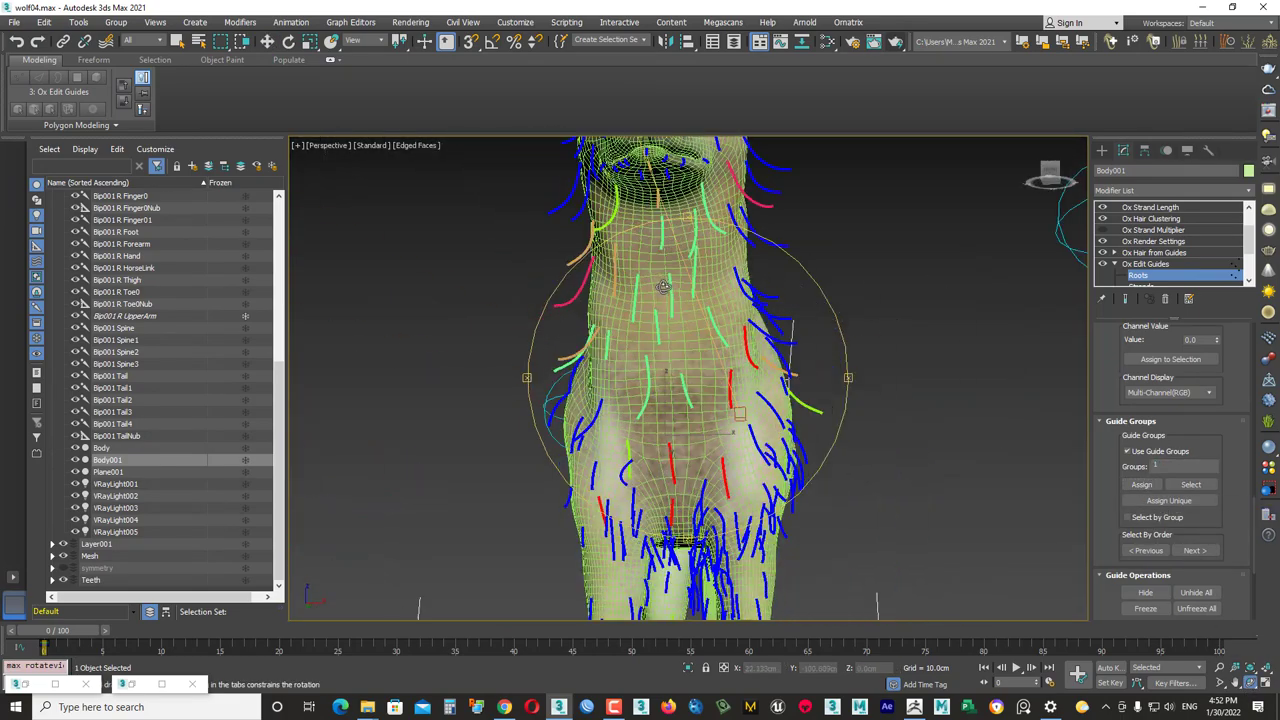
{"action": "key", "text": "shift+z"}
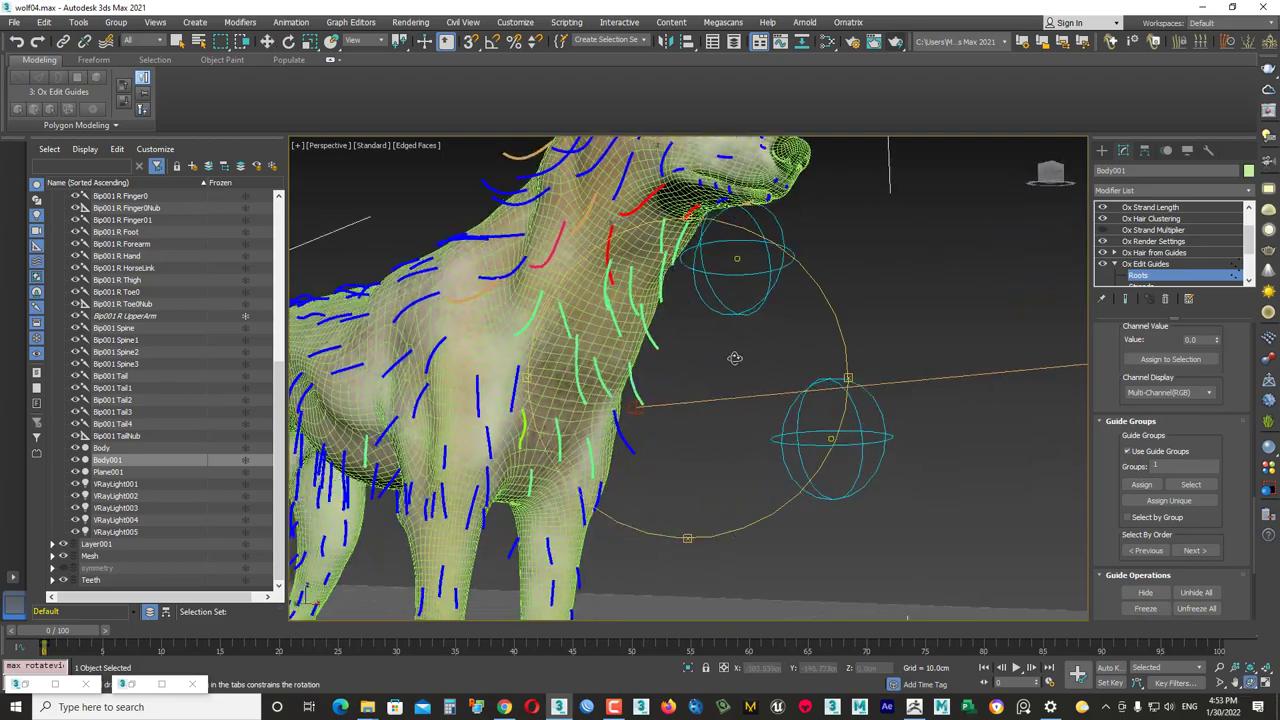
{"action": "left_click", "coordinate": [1234, 677]}
{"action": "mouse_move", "coordinate": [800, 420]}
{"action": "left_mouse_down"}
{"action": "mouse_move", "coordinate": [686, 425]}
{"action": "mouse_move", "coordinate": [614, 486]}
{"action": "left_mouse_up"}
{"action": "left_click_drag", "start_coordinate": [471, 243], "coordinate": [814, 371]}
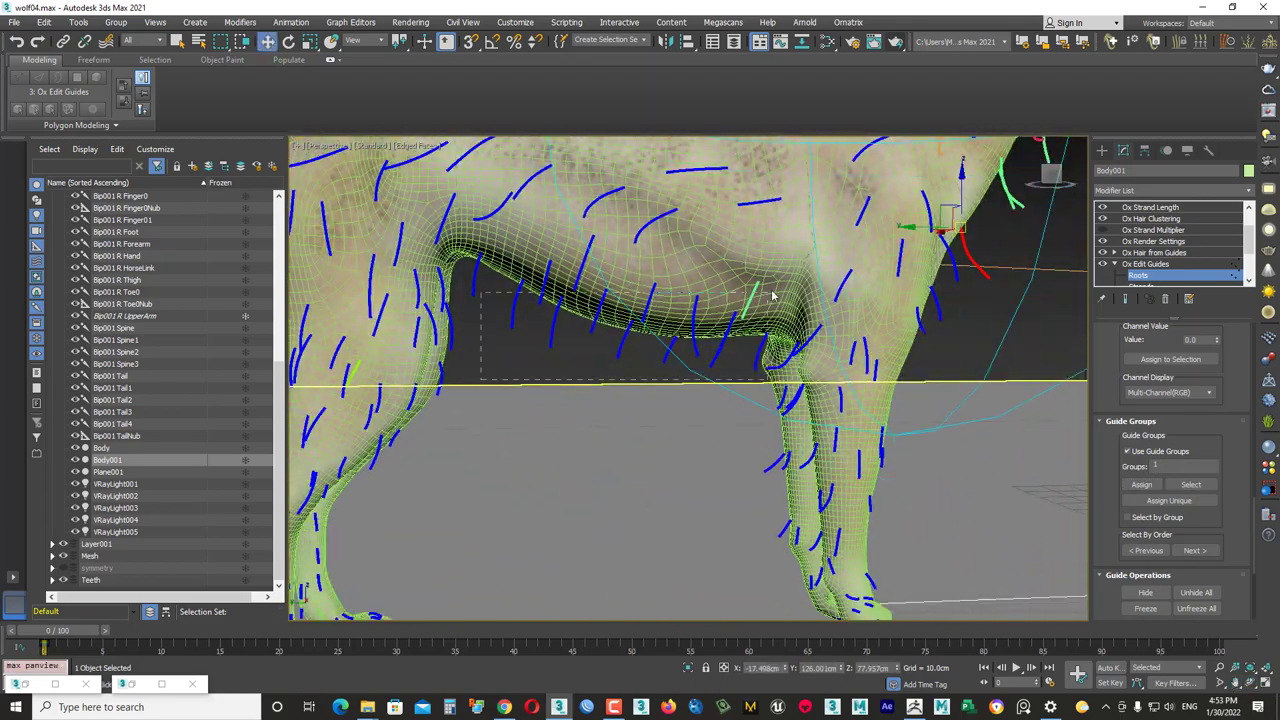
- Box-select the guides along the wolf's belly
{"action": "left_click_drag", "start_coordinate": [614, 486], "coordinate": [591, 30]}
{"action": "key", "text": "shift+z"}
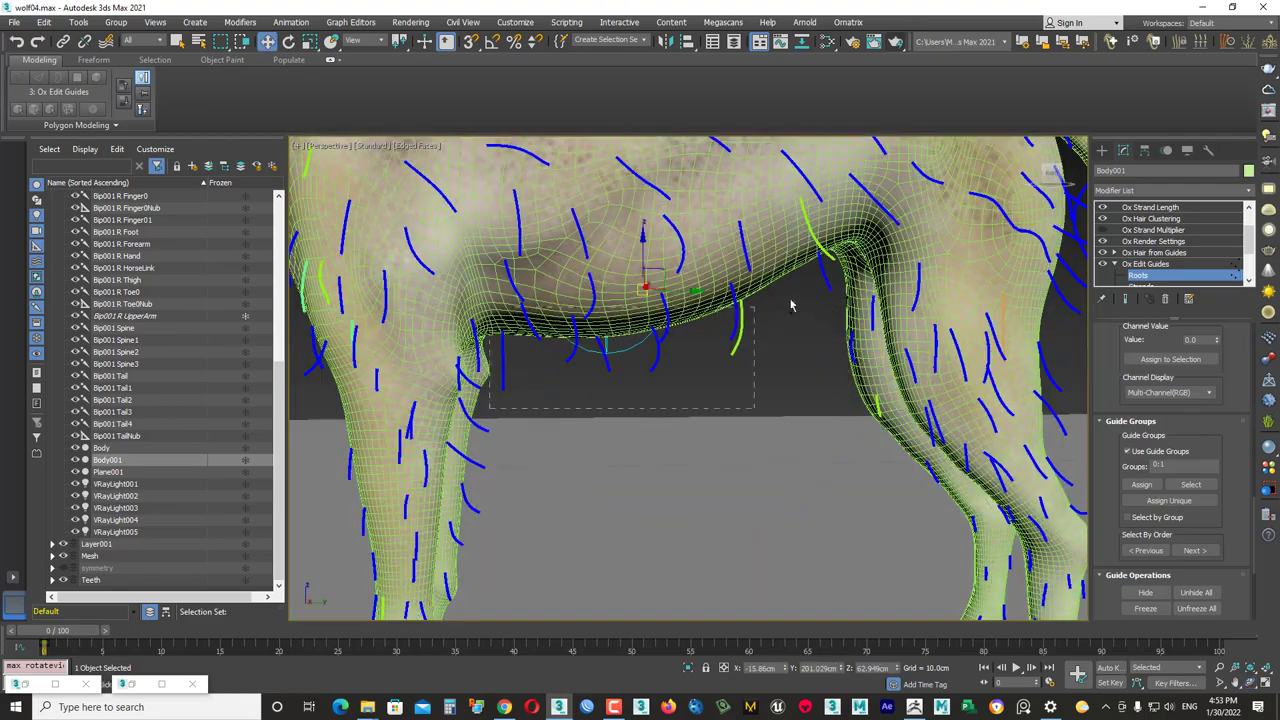
{"action": "mouse_move", "coordinate": [460, 180]}
{"action": "left_mouse_down"}
{"action": "mouse_move", "coordinate": [780, 330]}
{"action": "mouse_move", "coordinate": [420, 357]}
{"action": "mouse_move", "coordinate": [432, 243]}
{"action": "left_mouse_up"}
{"action": "key", "text": "w"}
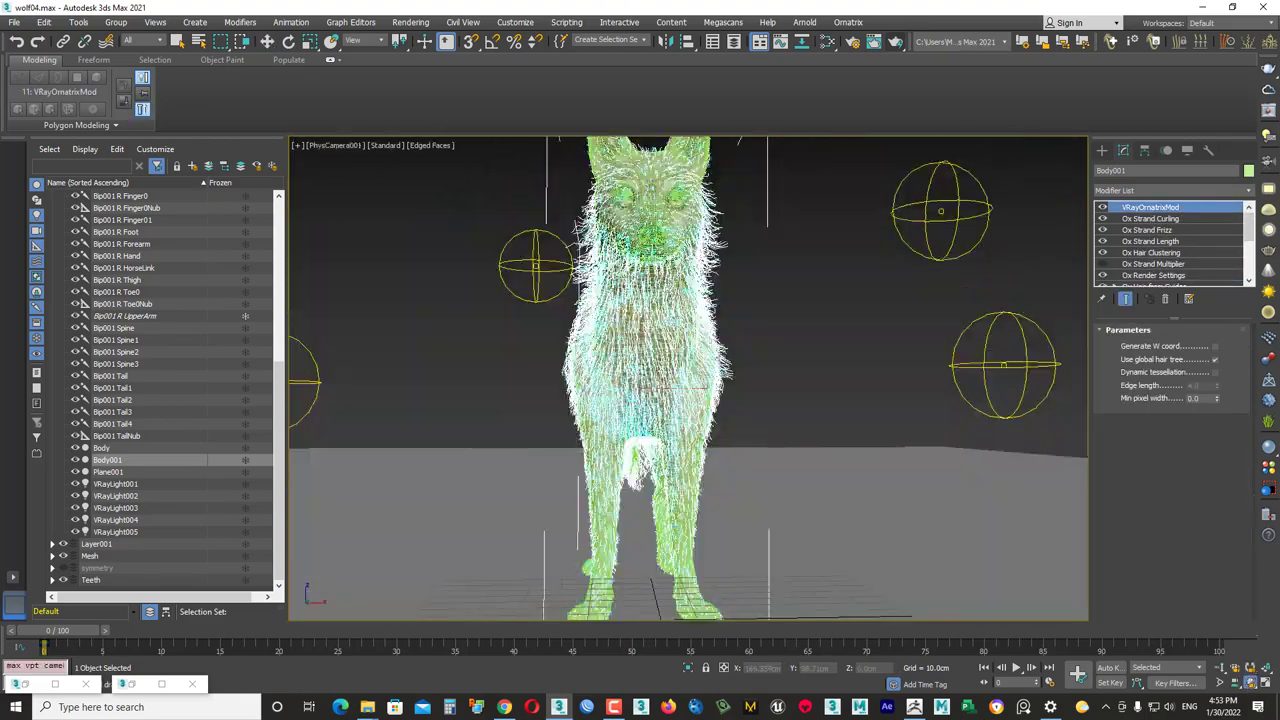
- Render the Ox Hair Clustering result in V-Ray and zoom in the frame buffer to check it
{"action": "left_click", "coordinate": [1150, 252]}
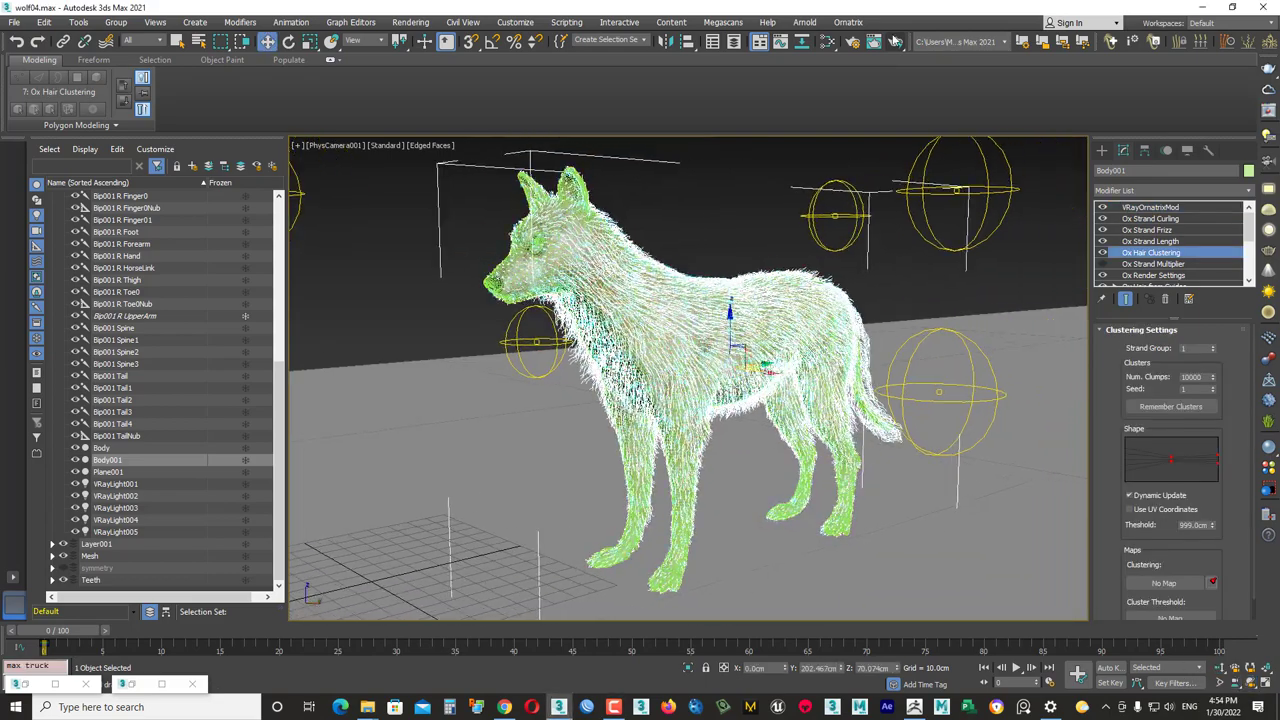
{"action": "key", "text": "shift+q"}
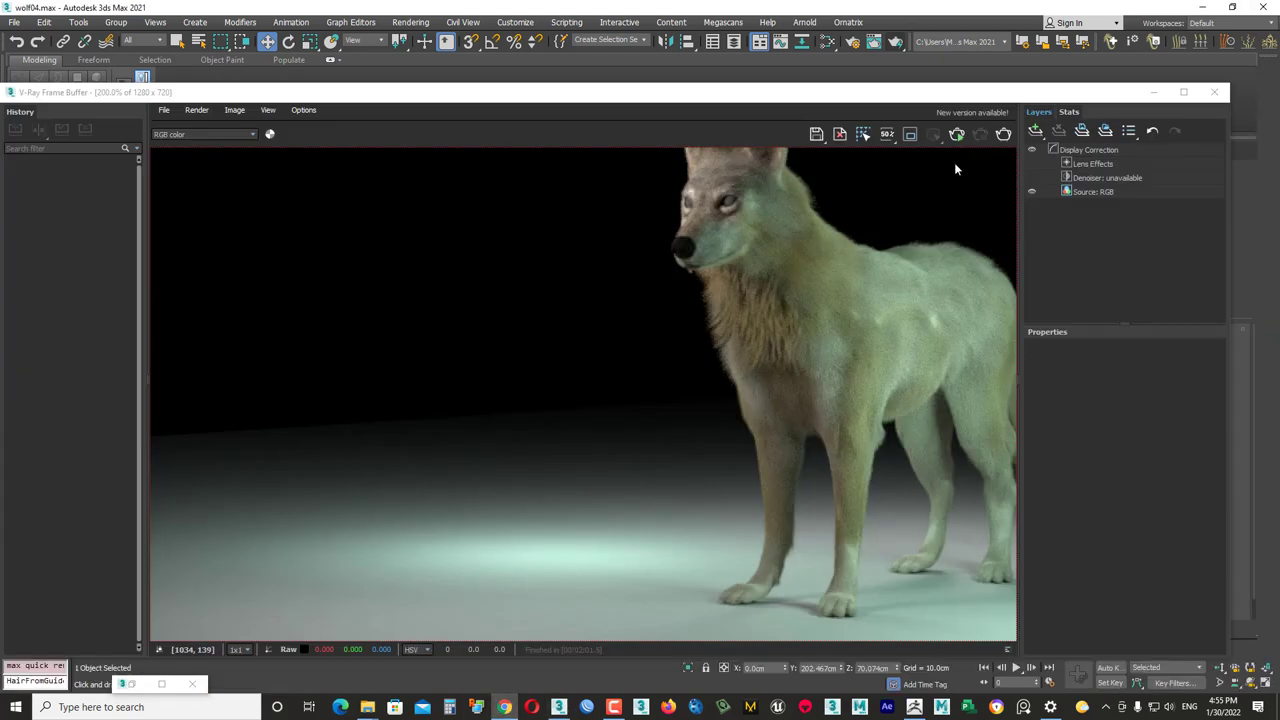
{"action": "scroll", "coordinate": [514, 391], "scroll_direction": "down", "scroll_amount": 3}
{"action": "scroll", "coordinate": [449, 362], "scroll_direction": "up", "scroll_amount": 5}
{"action": "scroll", "coordinate": [449, 362], "scroll_direction": "down", "scroll_amount": 2}
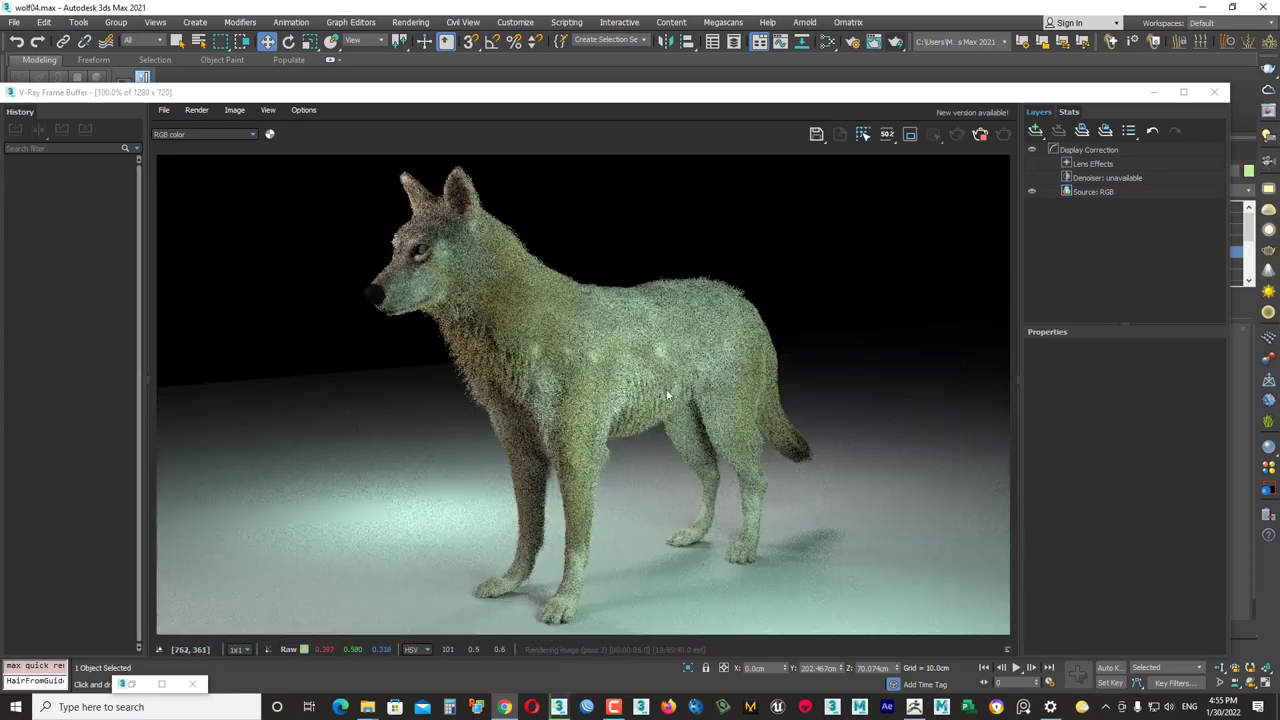
{"action": "scroll", "coordinate": [478, 373], "scroll_direction": "up", "scroll_amount": 2}
{"action": "scroll", "coordinate": [480, 373], "scroll_direction": "down", "scroll_amount": 2}
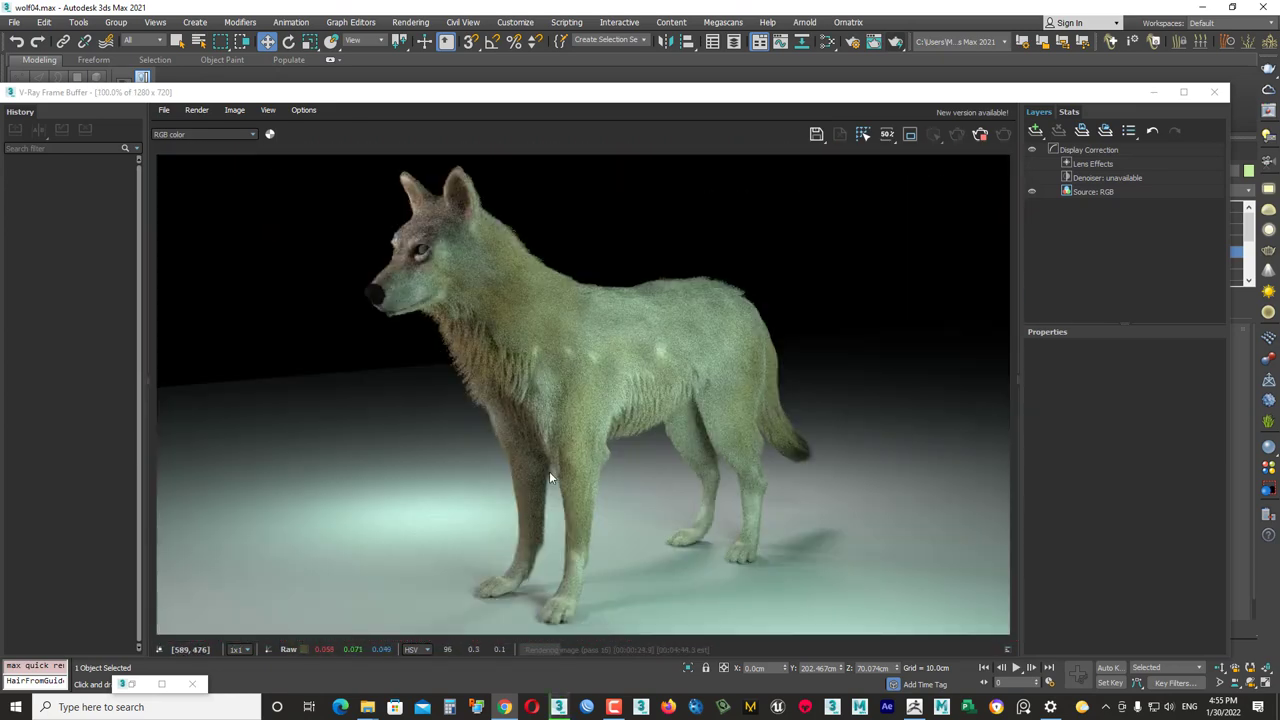
{"action": "scroll", "coordinate": [625, 415], "scroll_direction": "up", "scroll_amount": 2}
{"action": "scroll", "coordinate": [620, 418], "scroll_direction": "down", "scroll_amount": 2}
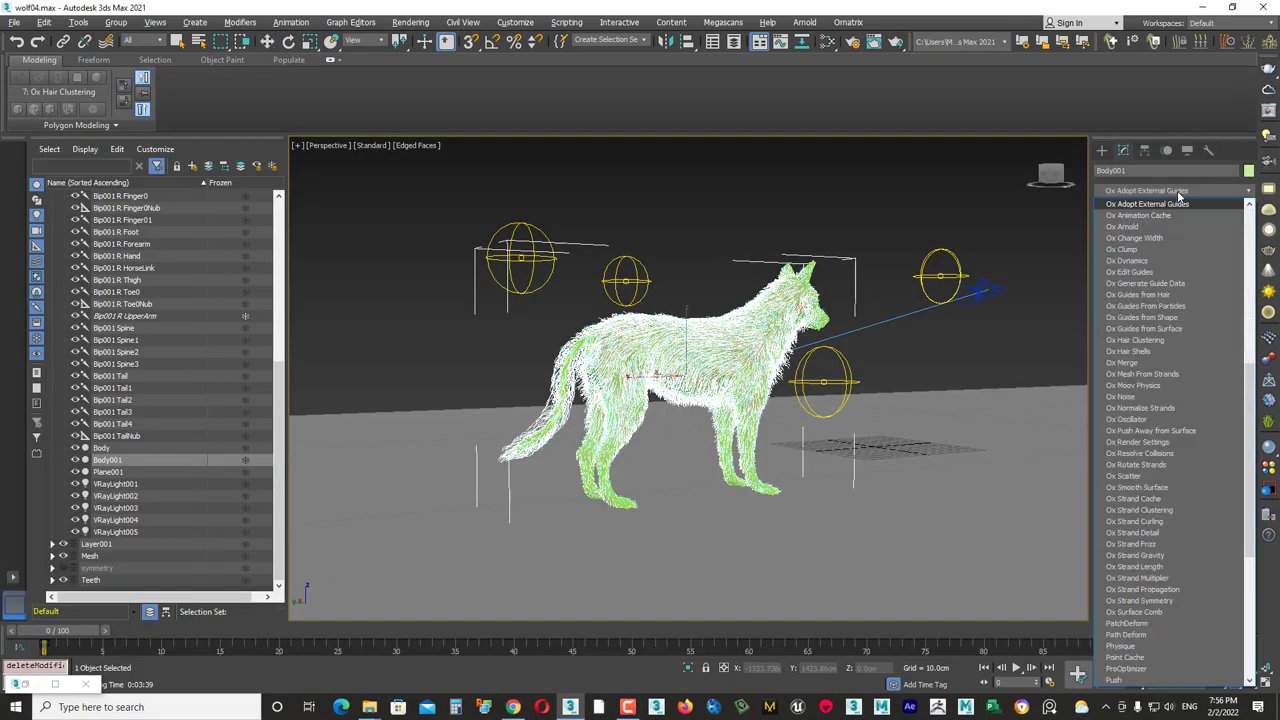
- Give the new Ox Hair Clustering 1000 clumps and strand group 2
{"action": "type", "text": "1000"}
{"action": "key", "text": "Return"}
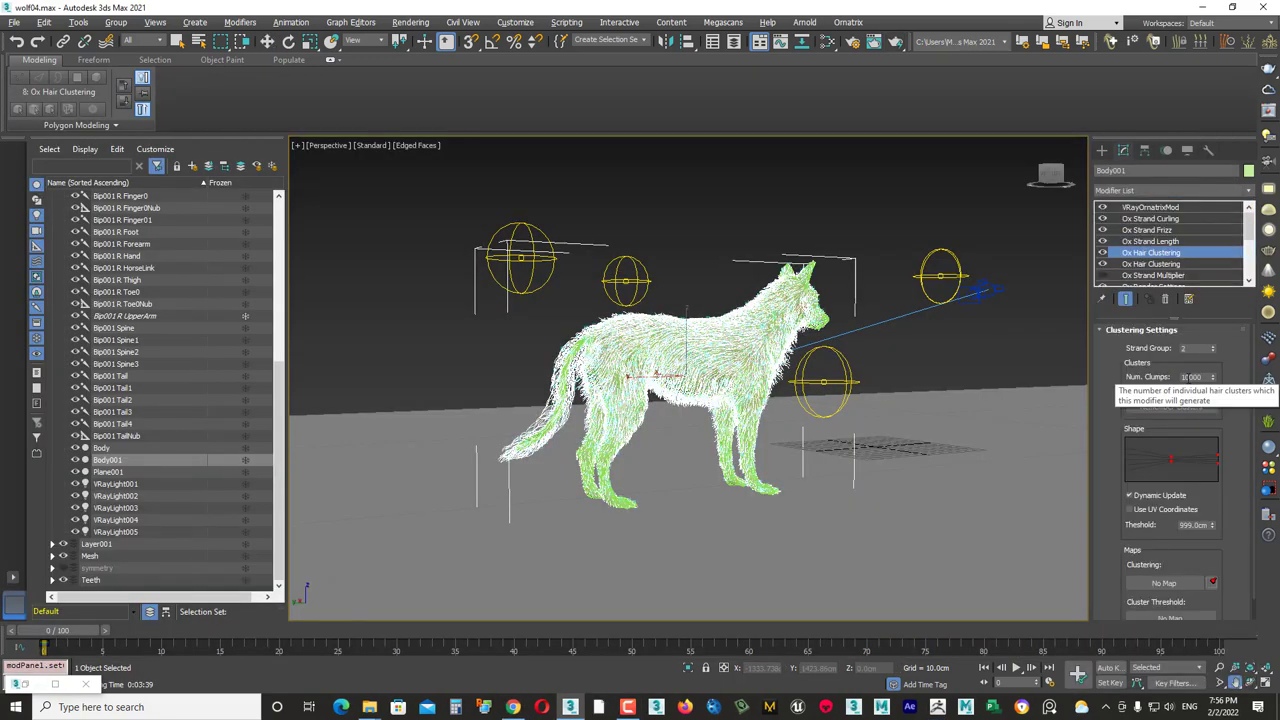
{"action": "scroll", "coordinate": [606, 384], "scroll_direction": "up", "scroll_amount": 4}
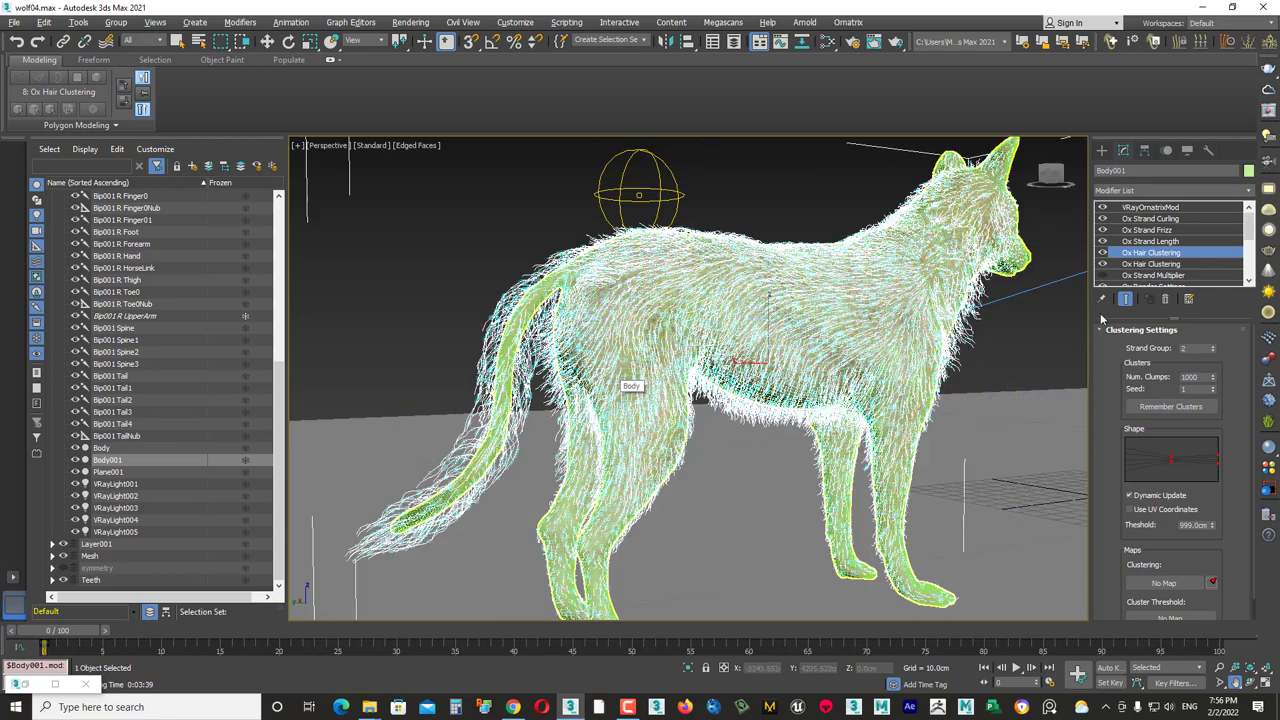
{"action": "left_click", "coordinate": [1213, 345]}
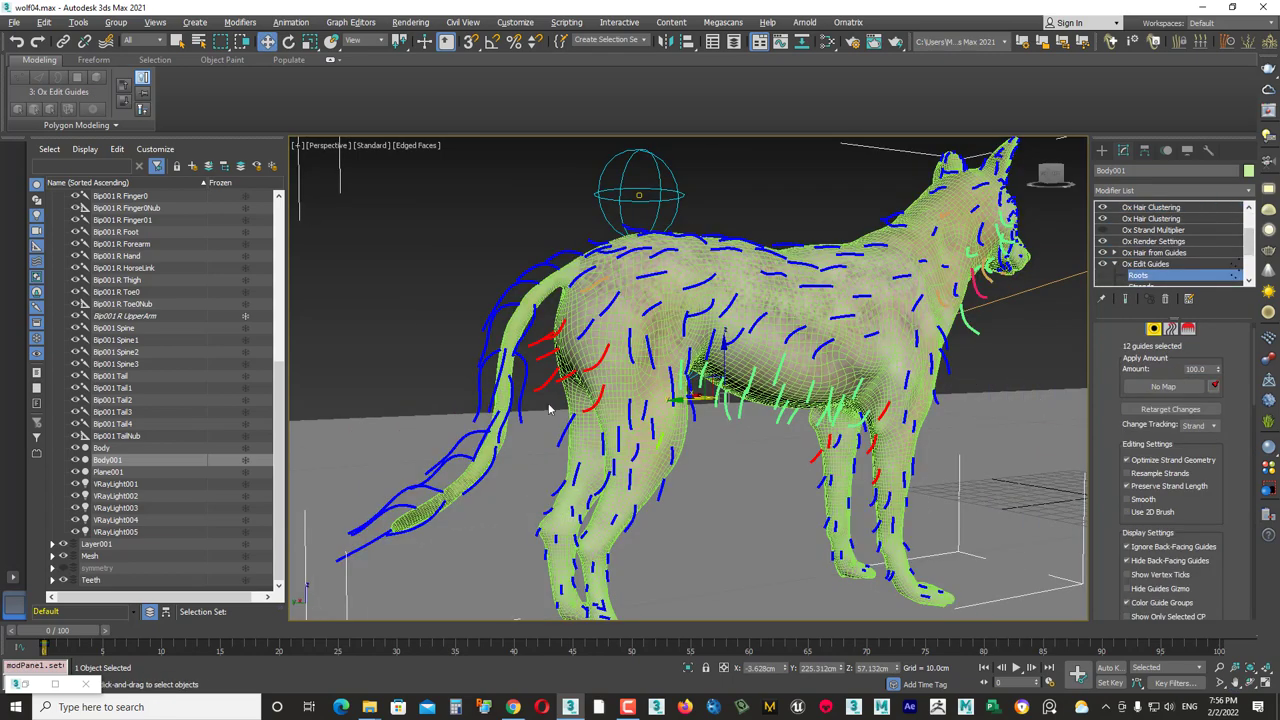
{"action": "key", "text": "F3"}
{"action": "key", "text": "F3"}
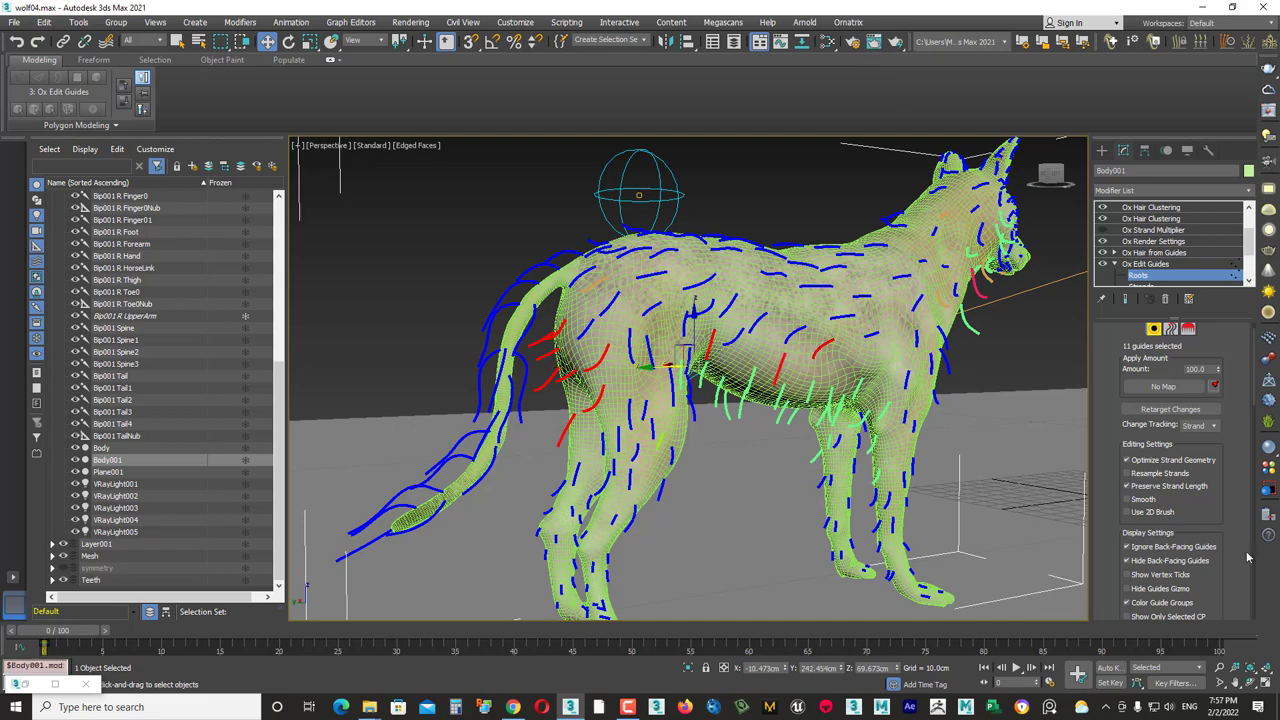
- Select the hind-leg guide roots in Ox Edit Guides and assign them to Guide Group 2
{"action": "scroll", "coordinate": [1184, 497], "scroll_direction": "down", "scroll_amount": 5}
{"action": "left_click", "coordinate": [1151, 264]}
{"action": "left_click", "coordinate": [1150, 207]}
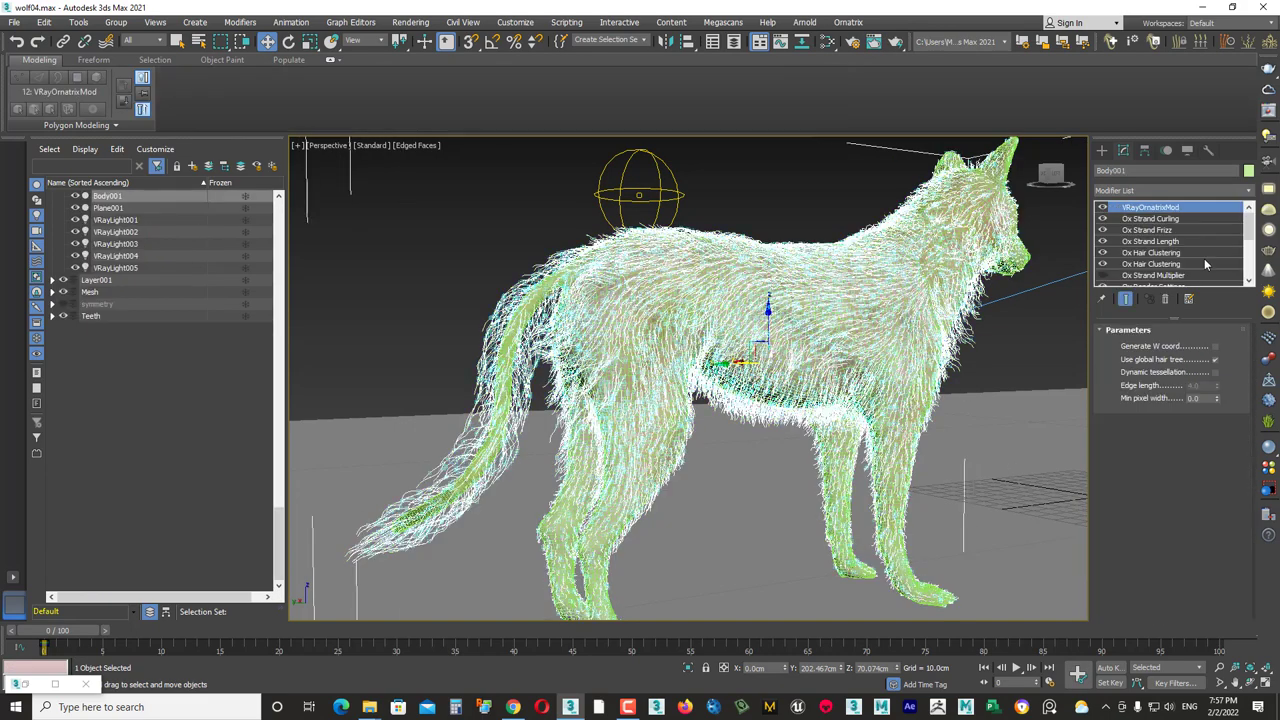
{"action": "left_click", "coordinate": [1150, 264]}
{"action": "left_click", "coordinate": [1138, 275]}
{"action": "left_click", "coordinate": [604, 440]}
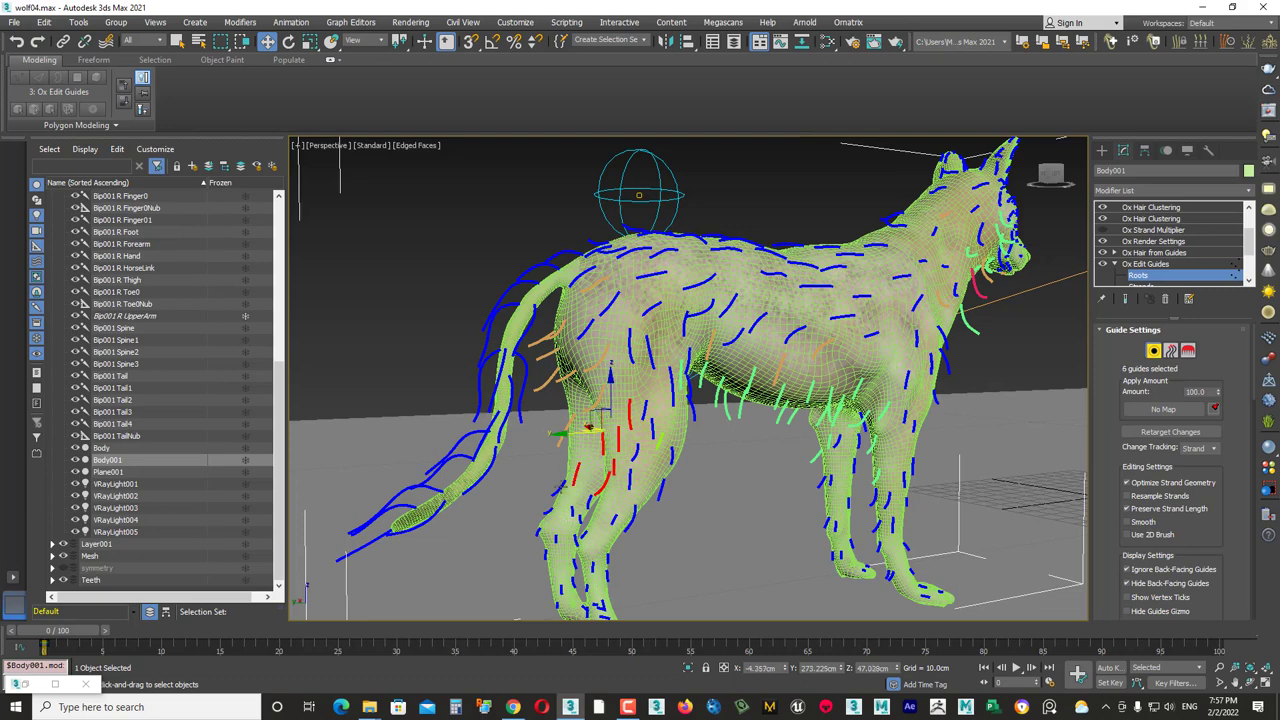
{"action": "middle_click_drag", "start_coordinate": [590, 428], "coordinate": [582, 447], "text": "alt"}
{"action": "left_click", "coordinate": [1248, 683]}
{"action": "left_click_drag", "start_coordinate": [690, 420], "coordinate": [643, 495]}
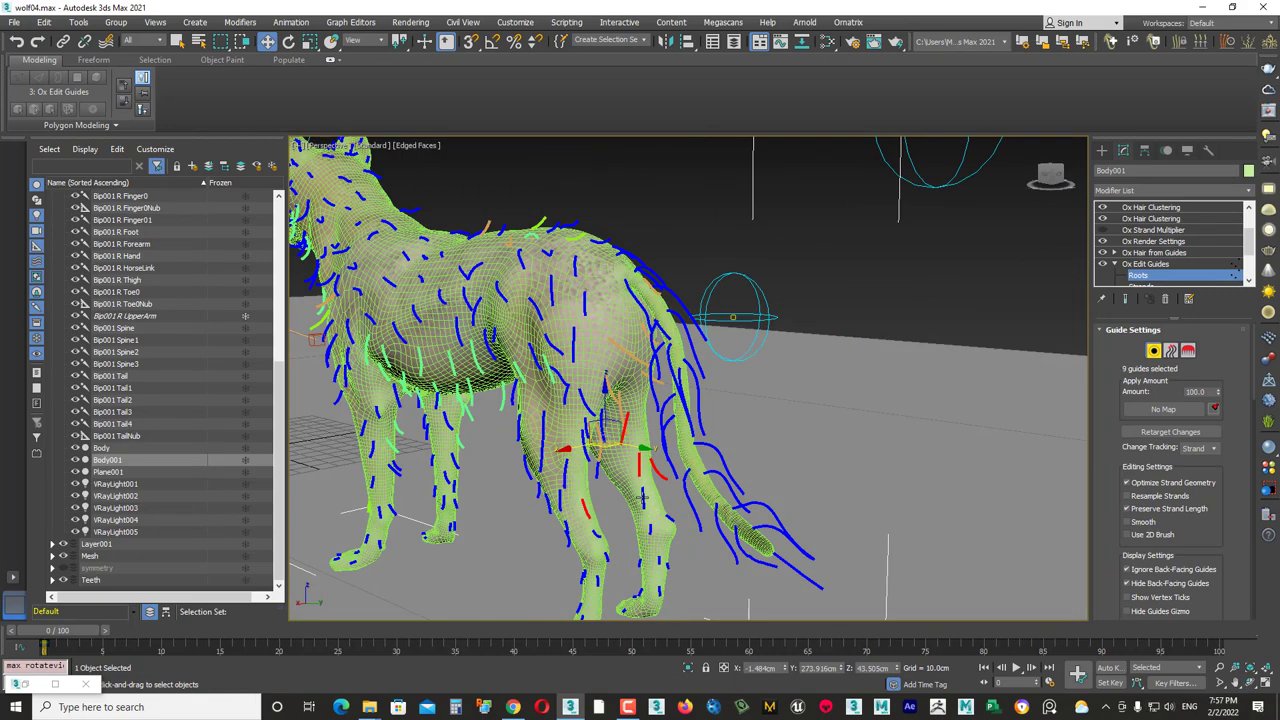
{"action": "left_click", "coordinate": [1166, 330]}
{"action": "left_click", "coordinate": [1118, 374]}
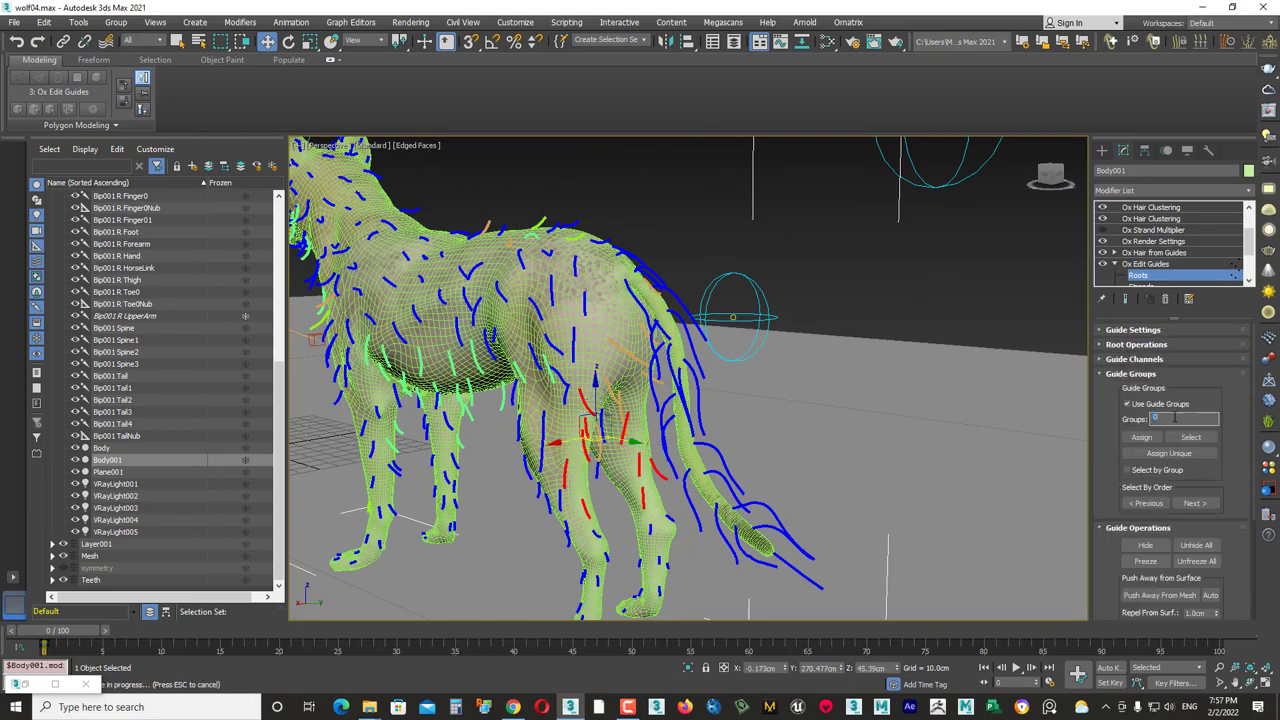
{"action": "key", "text": "ctrl+z"}
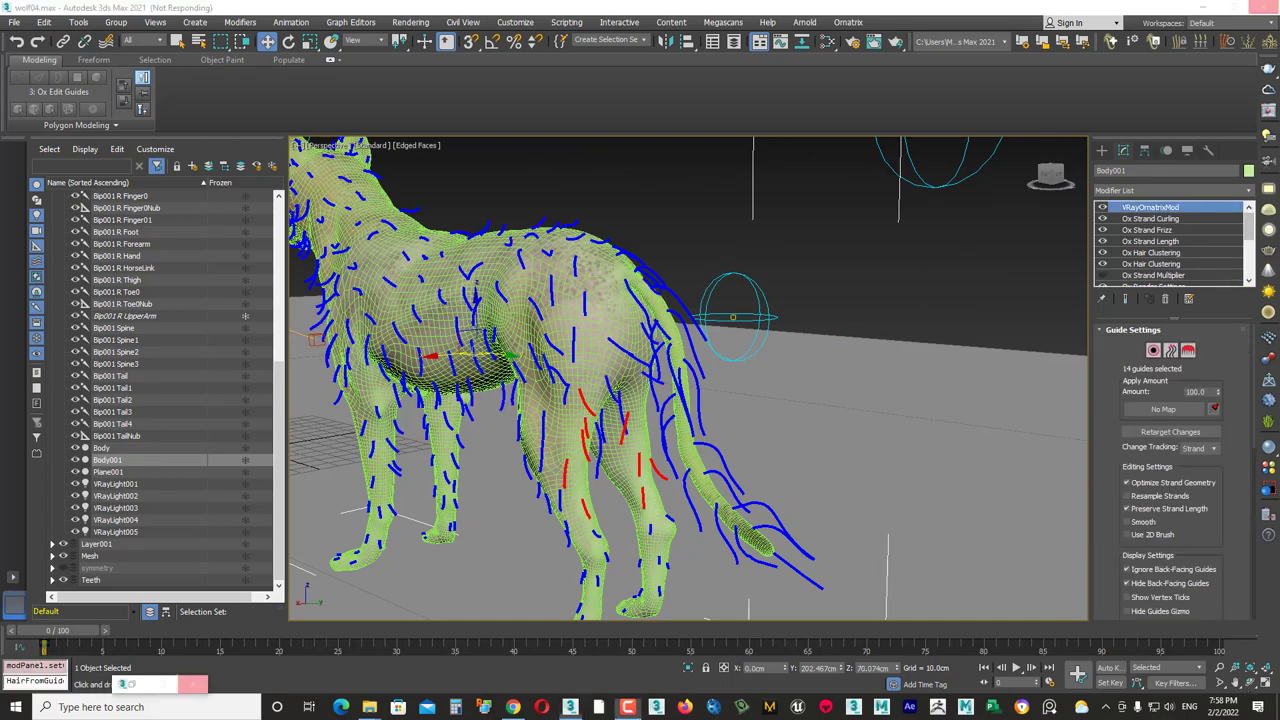
- Render the wolf in V-Ray to inspect the group-2 clustering
{"action": "mouse_move", "coordinate": [690, 380]}
{"action": "middle_mouse_down", "text": "alt"}
{"action": "mouse_move", "coordinate": [600, 390]}
{"action": "mouse_move", "coordinate": [655, 430]}
{"action": "middle_mouse_up", "text": "alt"}
{"action": "key", "text": "shift+q"}
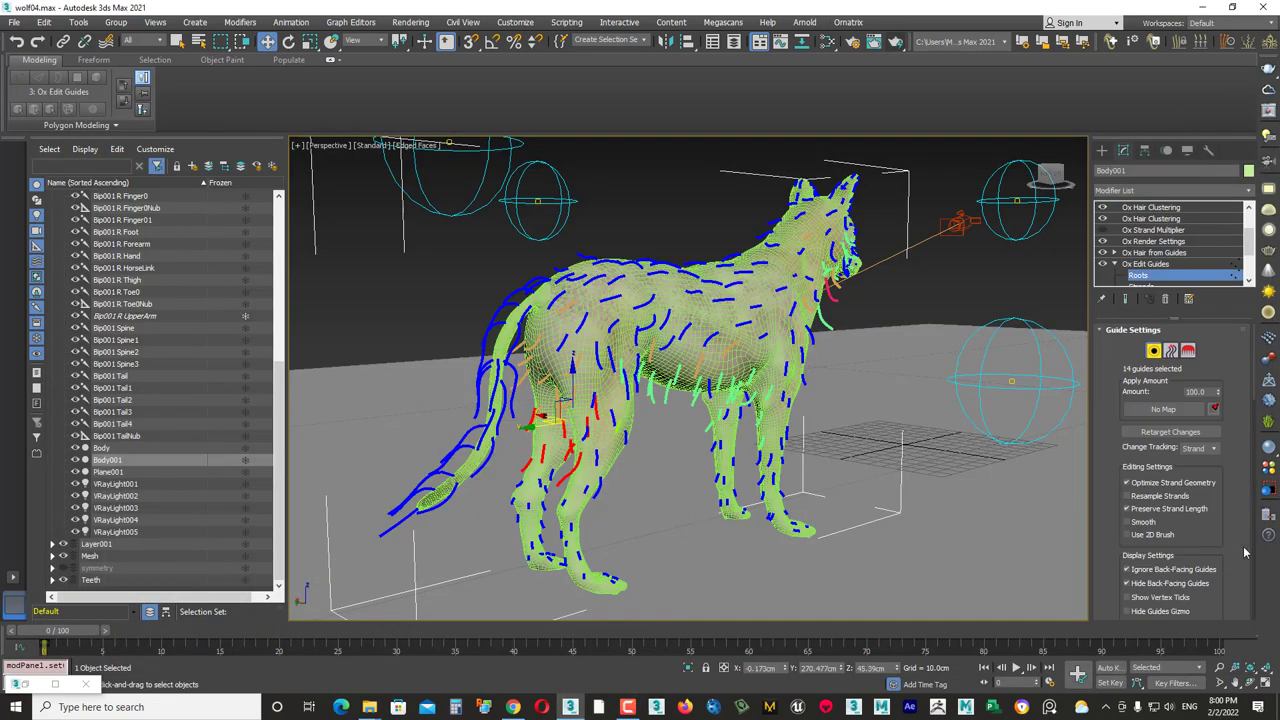
{"action": "scroll", "coordinate": [1235, 412], "scroll_direction": "down", "scroll_amount": 4}
{"action": "middle_click_drag", "start_coordinate": [916, 410], "coordinate": [760, 354], "text": "alt"}
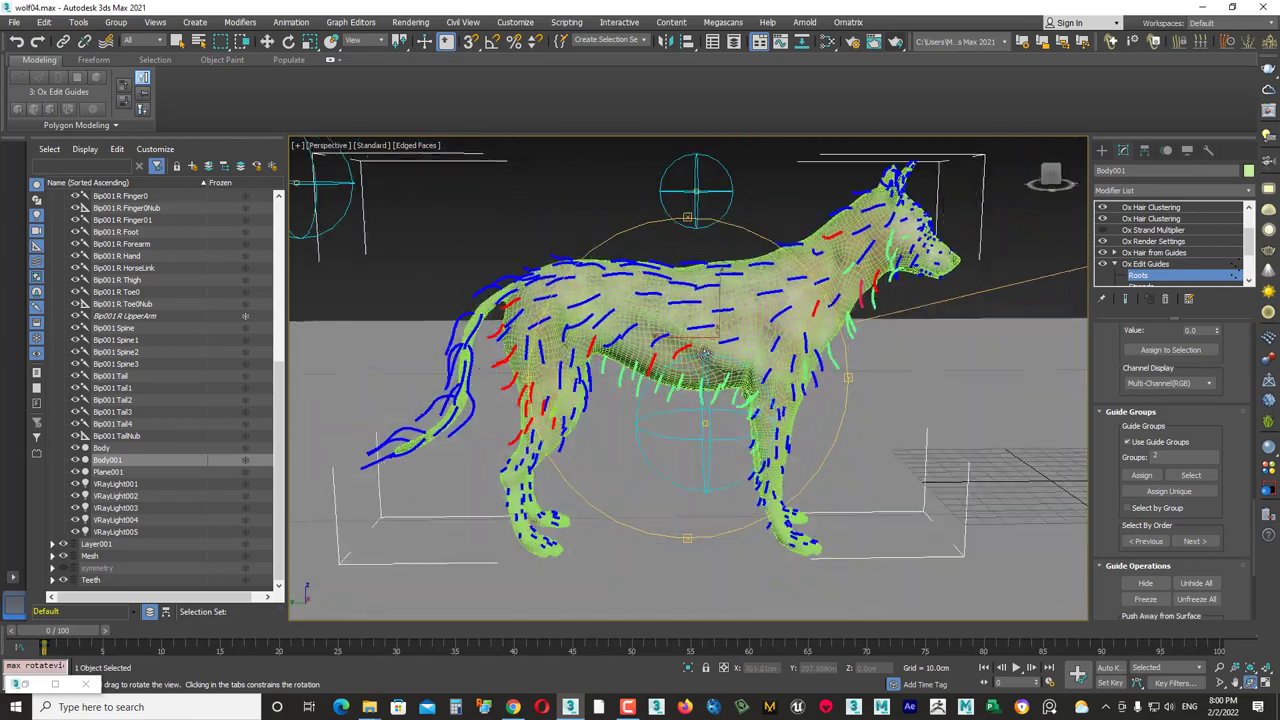
{"action": "left_click", "coordinate": [1150, 252]}
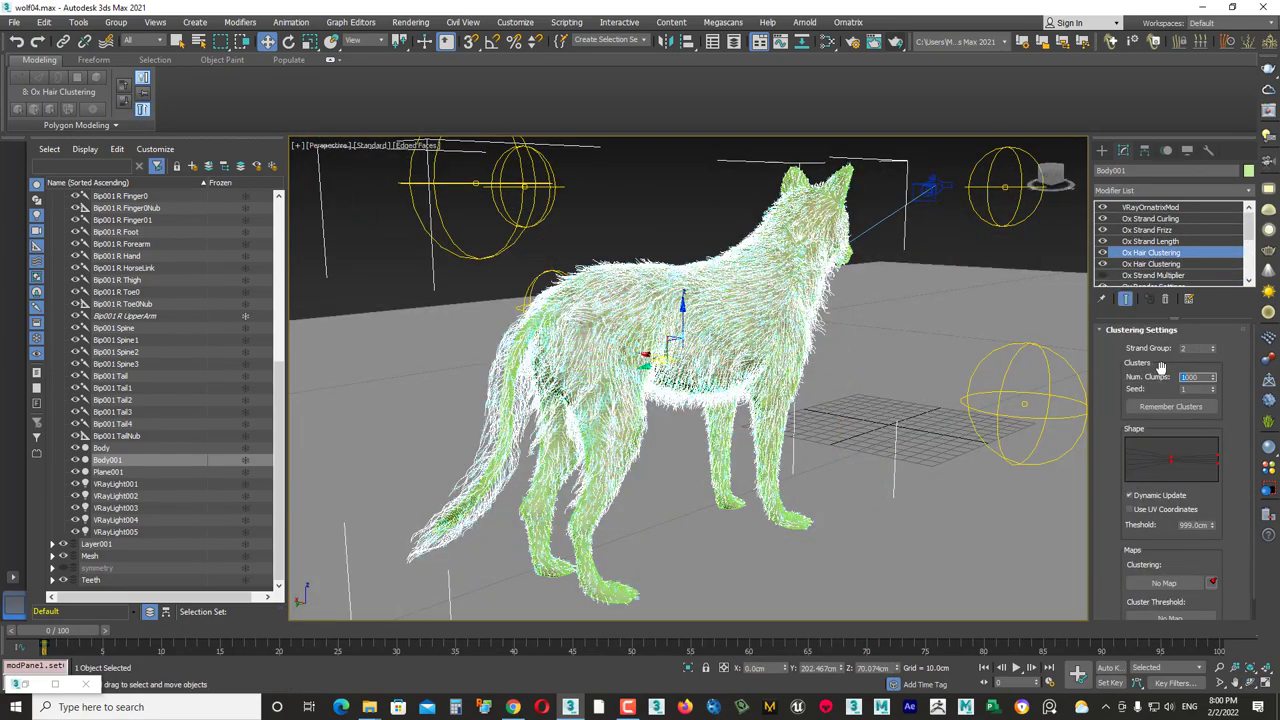
- Set the second clustering's Num. Clumps to 12000 and re-render the wolf in V-Ray
{"action": "left_click", "coordinate": [1150, 207]}
{"action": "key", "text": "shift+q"}
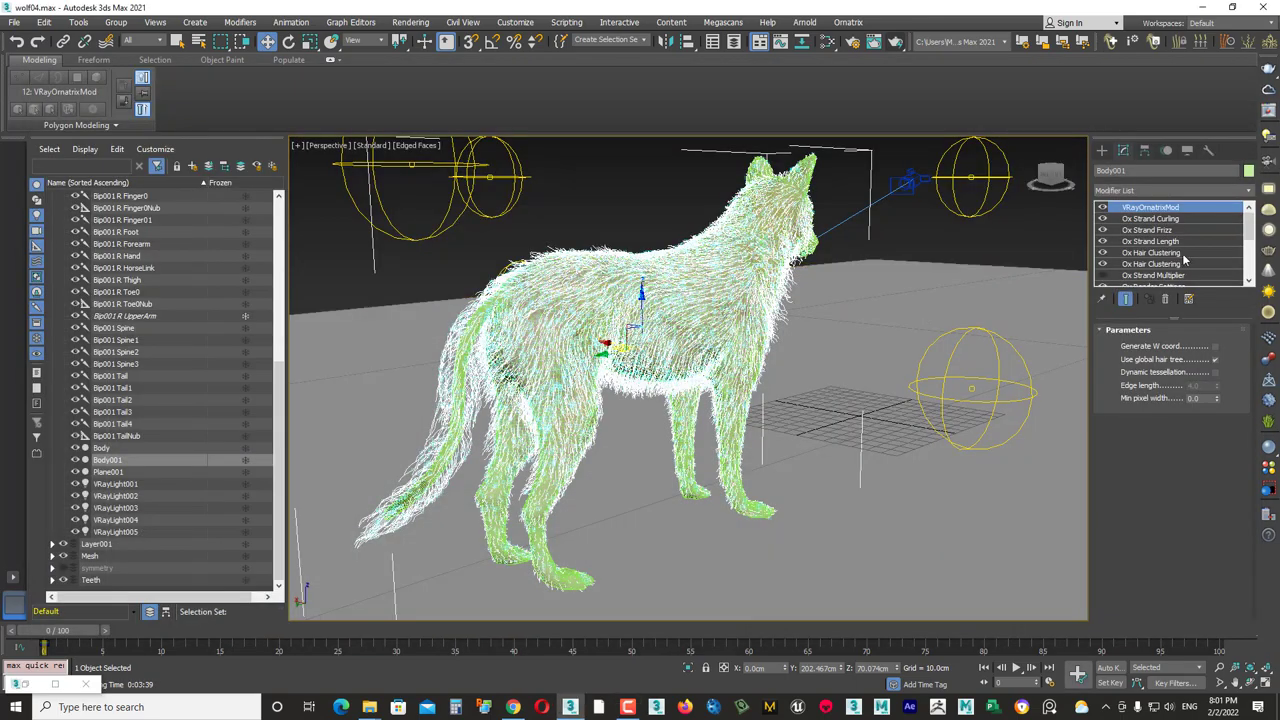
{"action": "left_click", "coordinate": [1187, 255]}
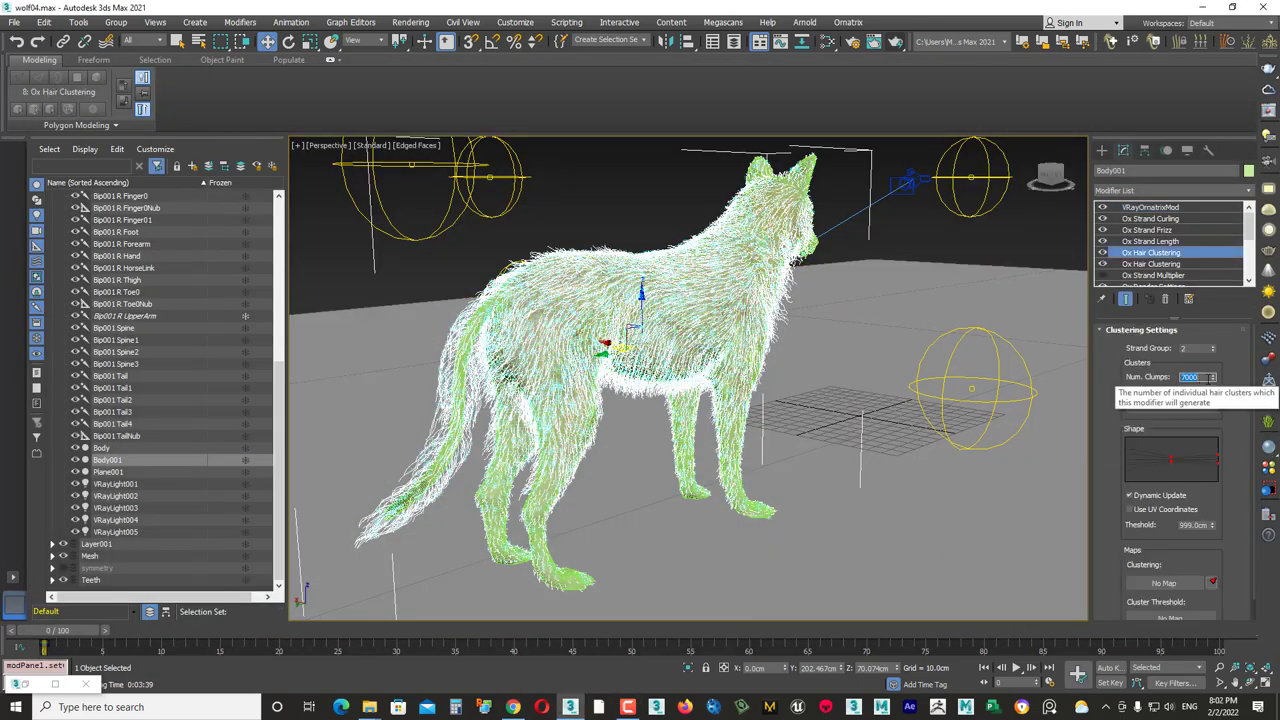
{"action": "type", "text": "12000"}
{"action": "key", "text": "Return"}
{"action": "middle_click_drag", "start_coordinate": [650, 380], "coordinate": [702, 312], "text": "alt"}
{"action": "scroll", "coordinate": [702, 312], "scroll_direction": "up", "scroll_amount": 5}
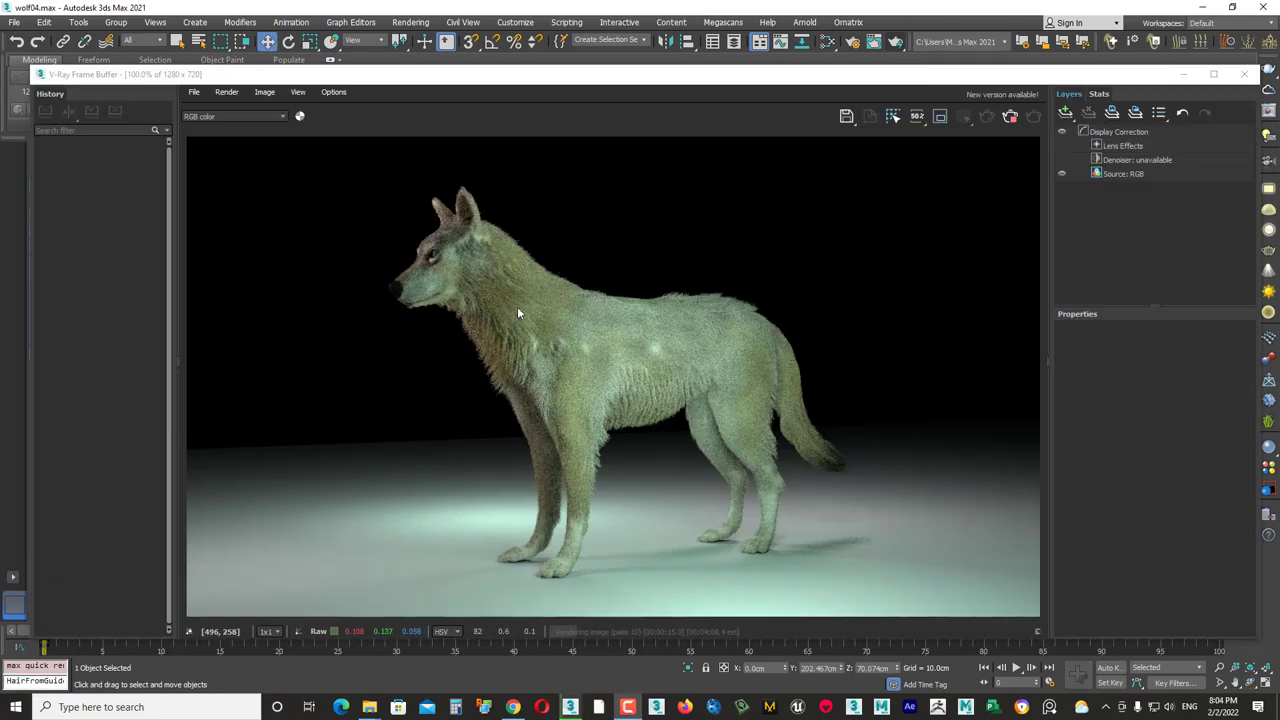
{"action": "scroll", "coordinate": [560, 355], "scroll_direction": "up", "scroll_amount": 3}
{"action": "scroll", "coordinate": [520, 300], "scroll_direction": "down", "scroll_amount": 3}
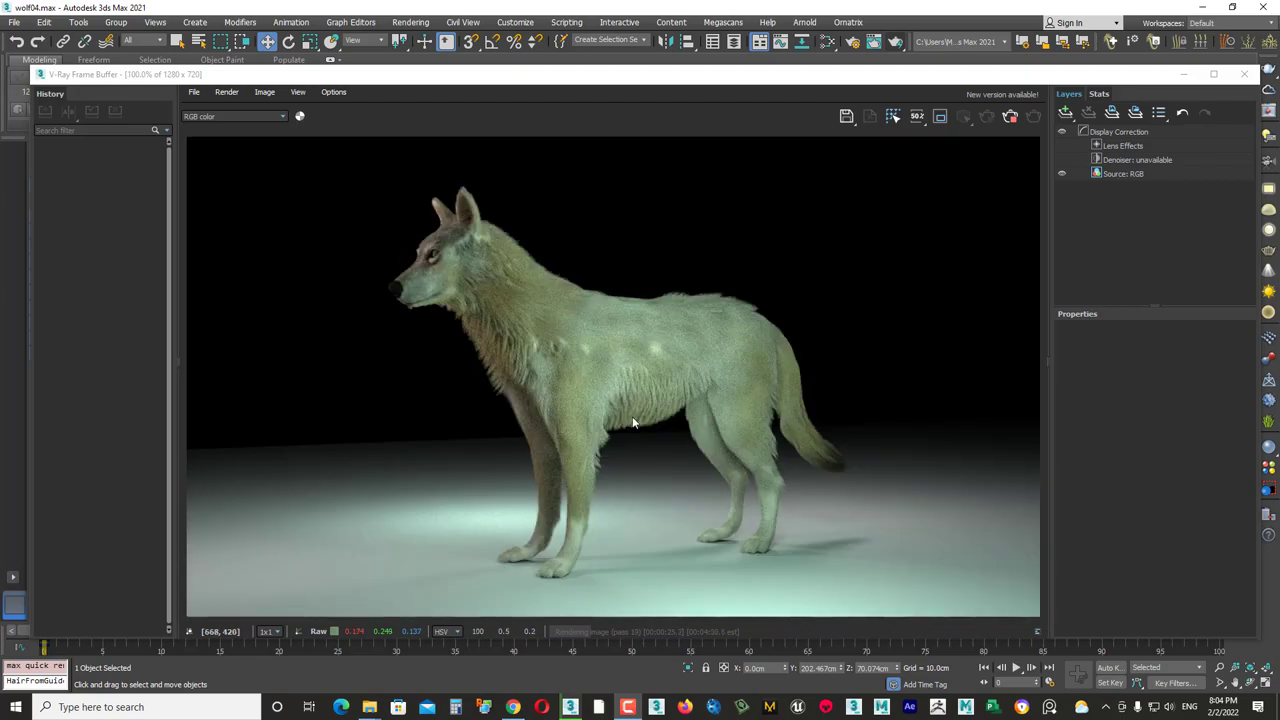